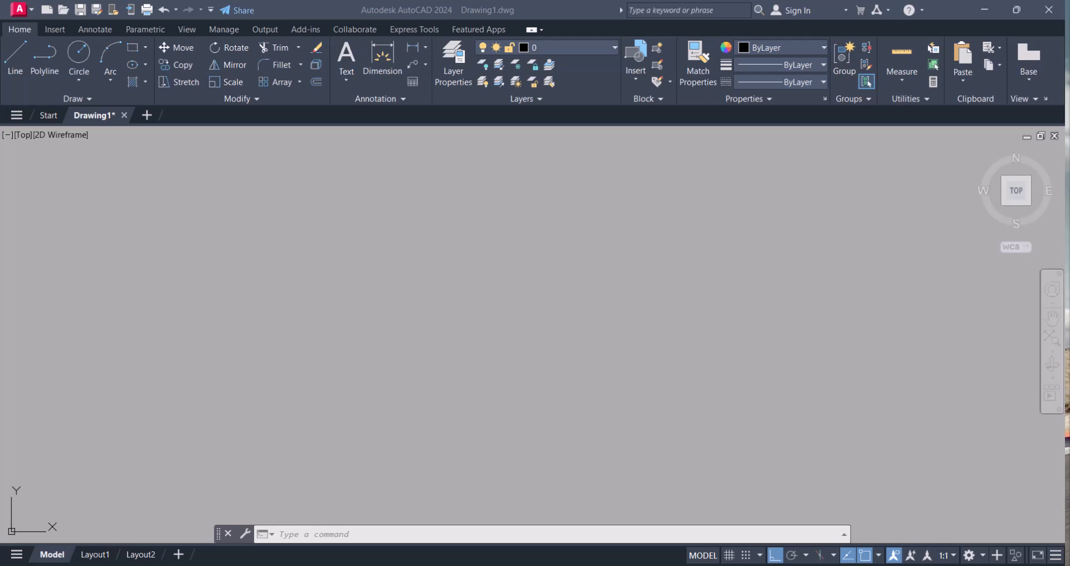
- Examine the reference images with the circle exercises and their dimensions, ending at an empty drawing area
{"action": "left_click", "coordinate": [3, 336]}
{"action": "scroll", "coordinate": [136, 328], "scroll_direction": "down", "scroll_amount": 4}
{"action": "middle_click_drag", "start_coordinate": [135, 328], "coordinate": [448, 366]}
{"action": "scroll", "coordinate": [221, 326], "scroll_direction": "up", "scroll_amount": 5}
{"action": "scroll", "coordinate": [273, 333], "scroll_direction": "up", "scroll_amount": 3}
{"action": "middle_click_drag", "start_coordinate": [289, 336], "coordinate": [273, 440]}
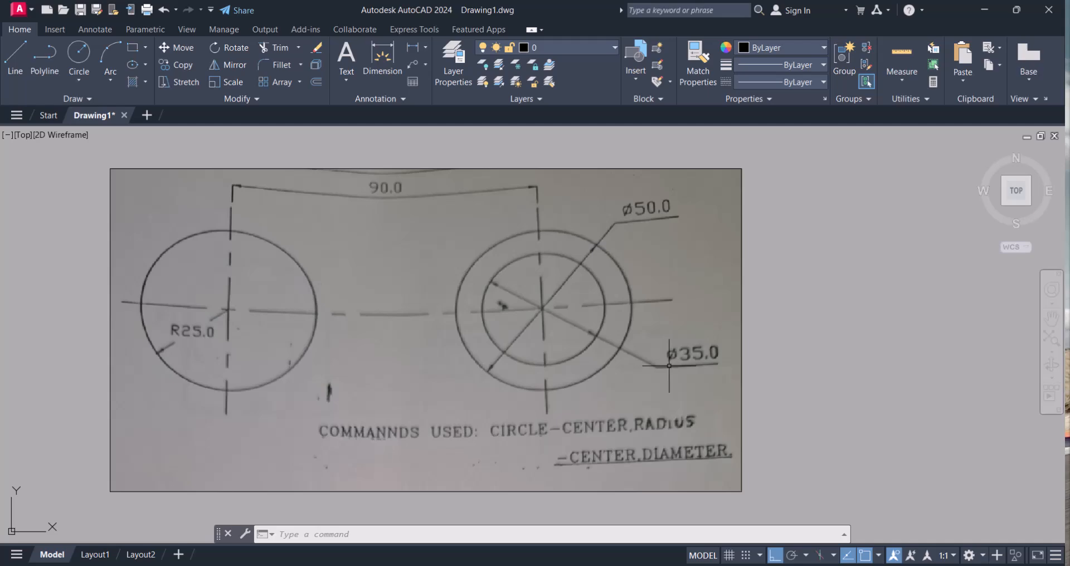
{"action": "scroll", "coordinate": [667, 366], "scroll_direction": "down", "scroll_amount": 4}
{"action": "middle_click_drag", "start_coordinate": [539, 390], "coordinate": [622, 240]}
{"action": "scroll", "coordinate": [372, 384], "scroll_direction": "up", "scroll_amount": 2}
{"action": "mouse_move", "coordinate": [301, 352]}
{"action": "middle_mouse_down"}
{"action": "mouse_move", "coordinate": [326, 393]}
{"action": "mouse_move", "coordinate": [327, 420]}
{"action": "mouse_move", "coordinate": [337, 358]}
{"action": "mouse_move", "coordinate": [323, 342]}
{"action": "middle_mouse_up"}
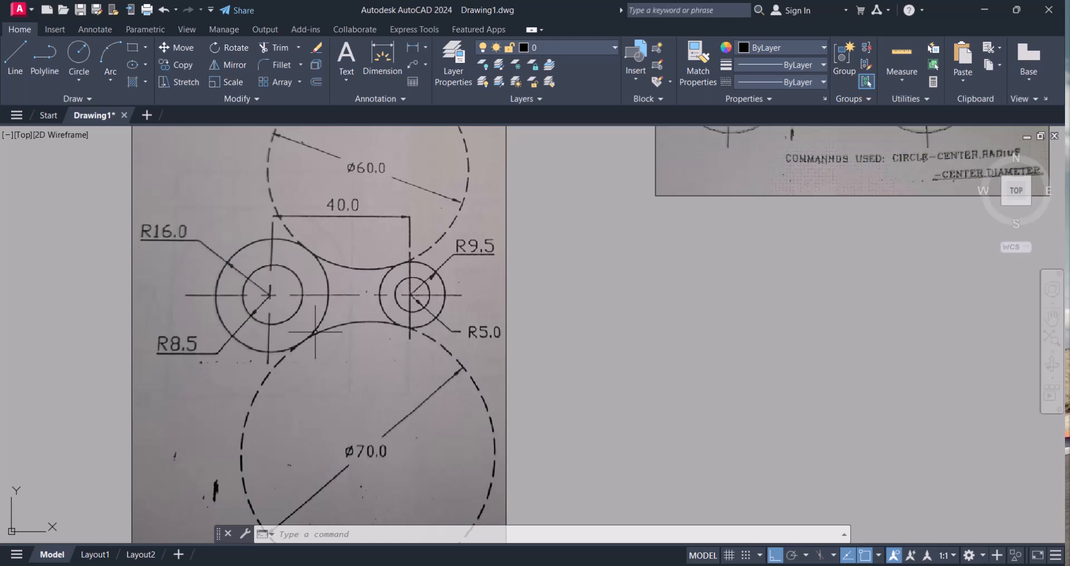
{"action": "middle_click_drag", "start_coordinate": [759, 303], "coordinate": [387, 428]}
{"action": "middle_click_drag", "start_coordinate": [535, 303], "coordinate": [489, 400]}
{"action": "middle_click_drag", "start_coordinate": [675, 338], "coordinate": [214, 321]}
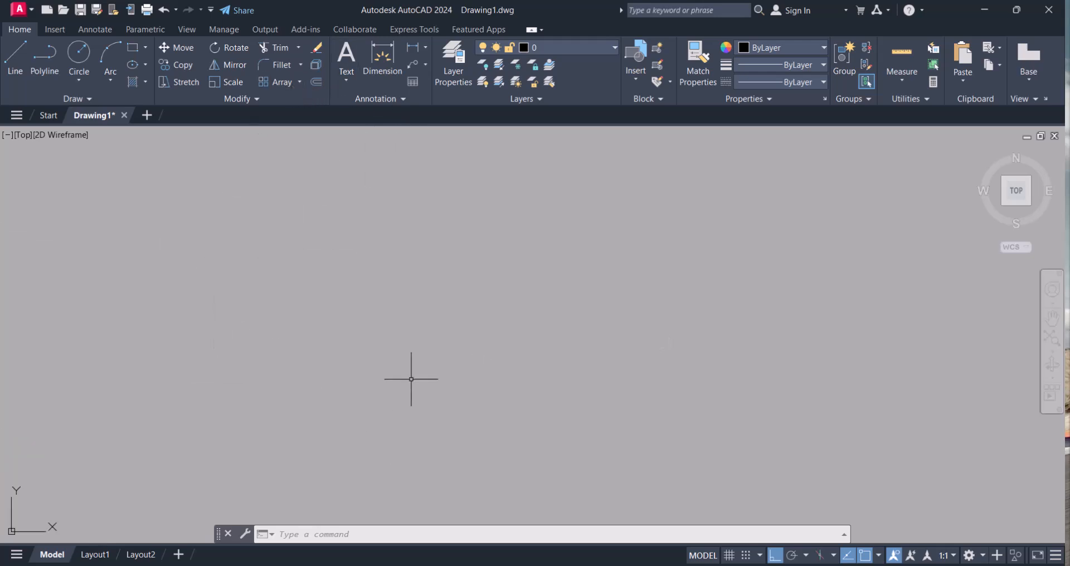
- Draw a horizontal line about 105 units long in the empty drawing area
{"action": "type", "text": "l"}
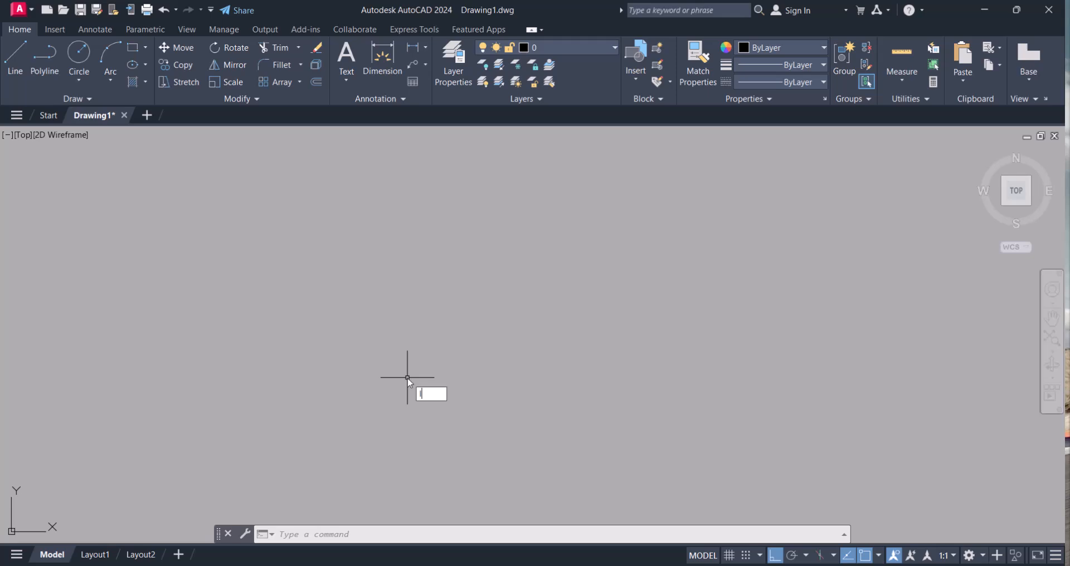
{"action": "key", "text": "Return"}
{"action": "left_click", "coordinate": [290, 335]}
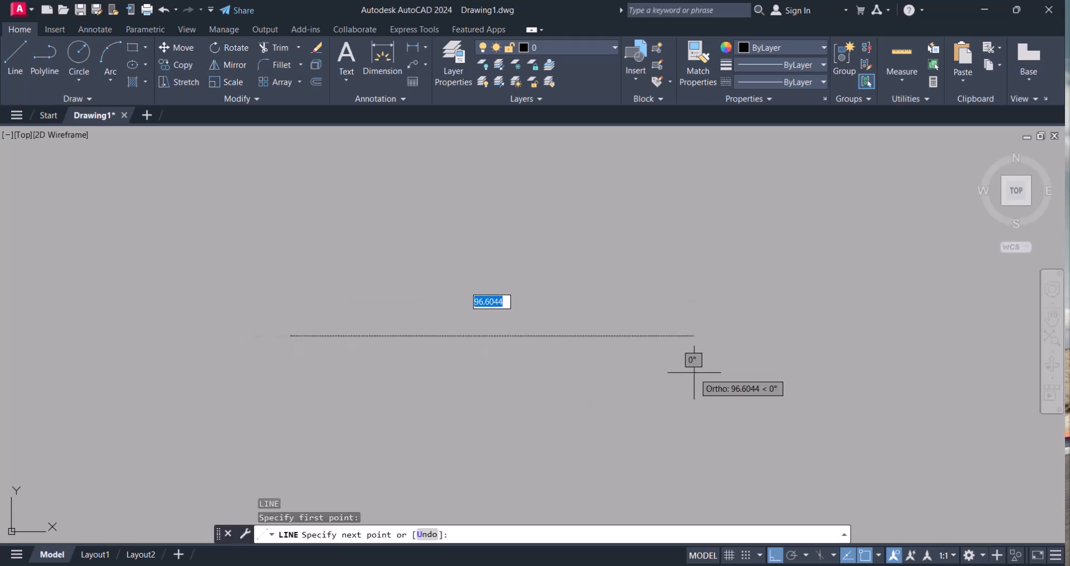
{"action": "left_click", "coordinate": [728, 385]}
{"action": "key", "text": "Escape"}
{"action": "middle_click_drag", "start_coordinate": [414, 368], "coordinate": [430, 364]}
{"action": "scroll", "coordinate": [477, 356], "scroll_direction": "up", "scroll_amount": 2}
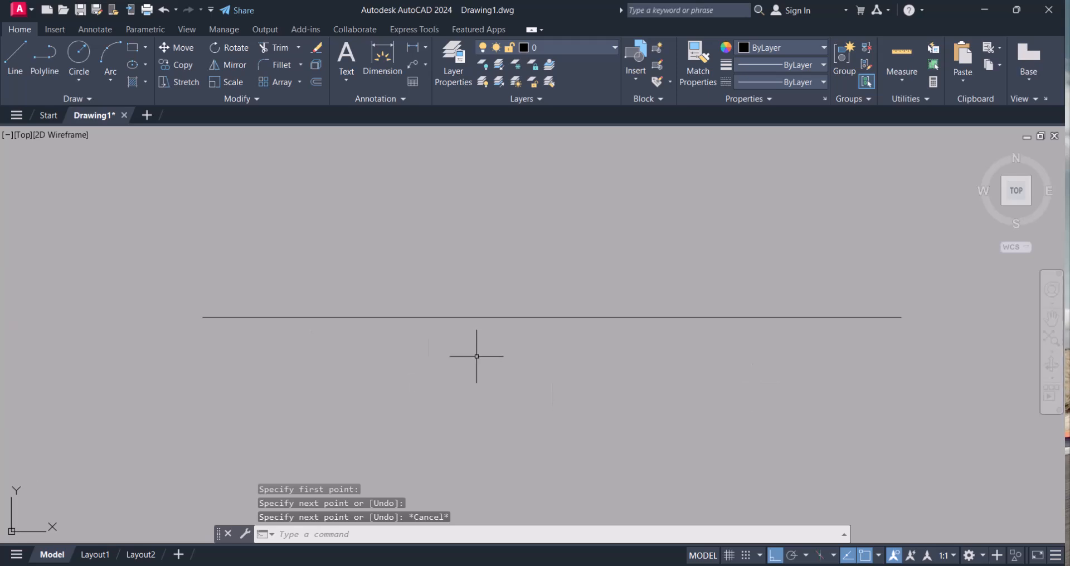
- Change the horizontal line's linetype to CENTER in its properties and deselect it
{"action": "left_click", "coordinate": [509, 359]}
{"action": "left_click", "coordinate": [489, 299]}
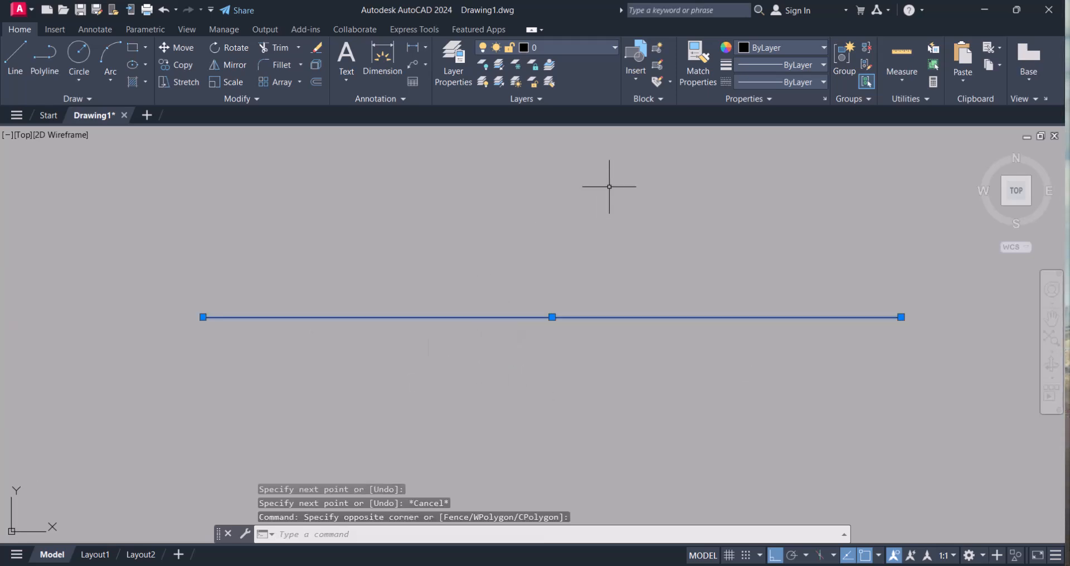
{"action": "type", "text": "CH"}
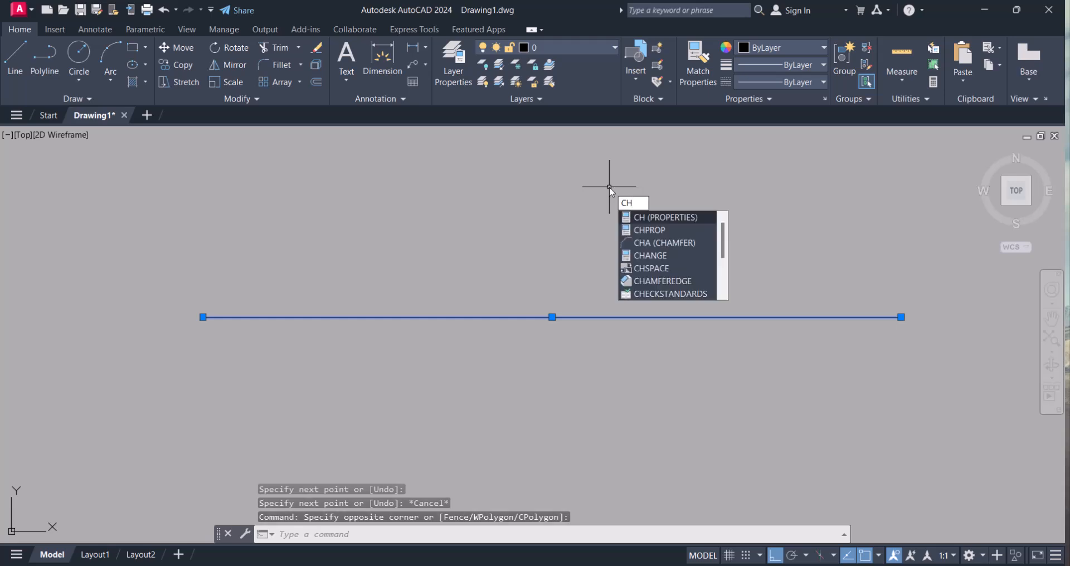
{"action": "key", "text": "Return"}
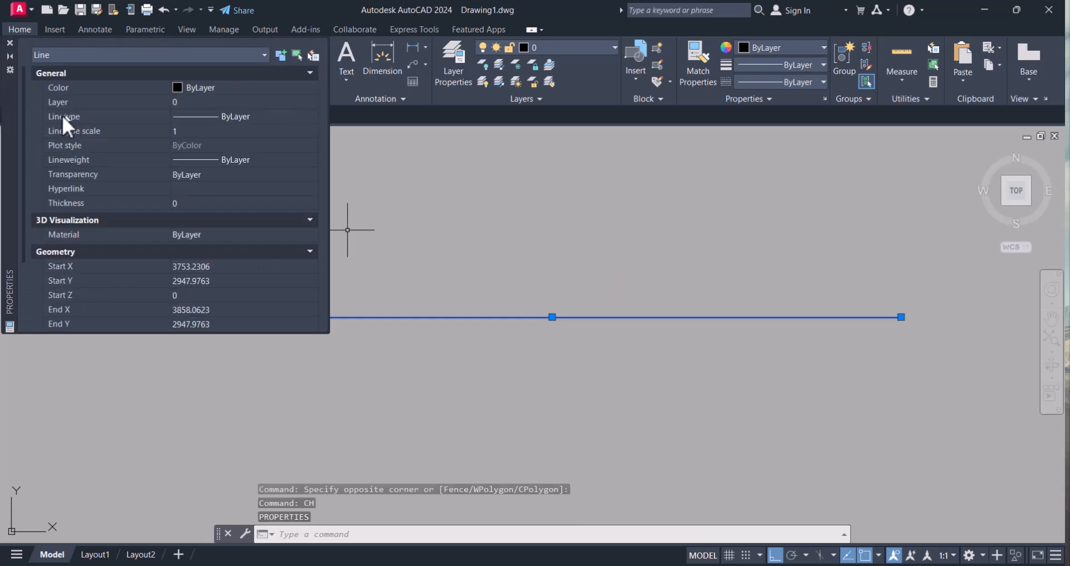
{"action": "left_click", "coordinate": [258, 118]}
{"action": "left_click", "coordinate": [259, 118]}
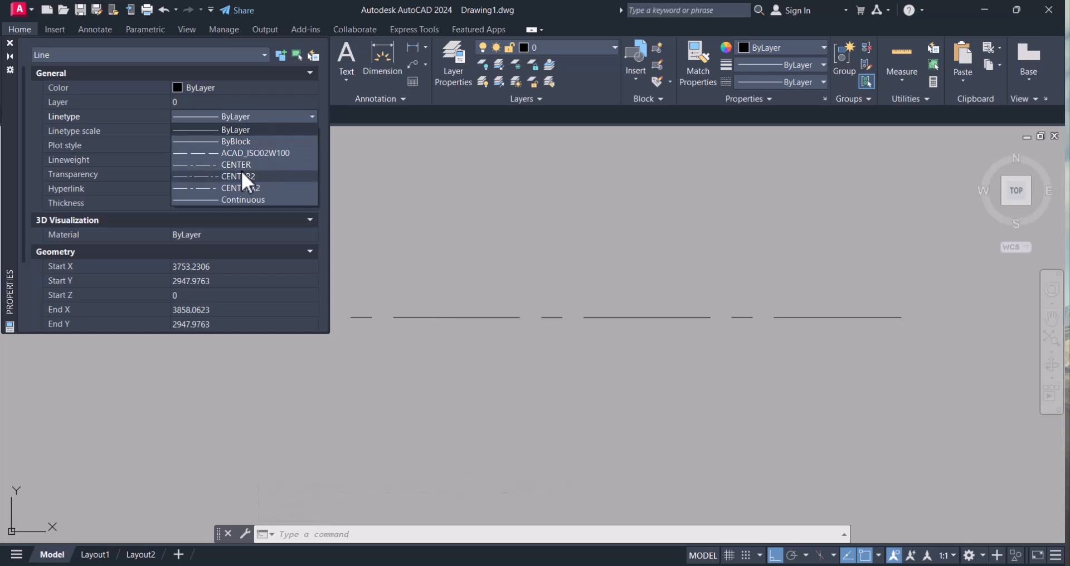
{"action": "left_click", "coordinate": [237, 165]}
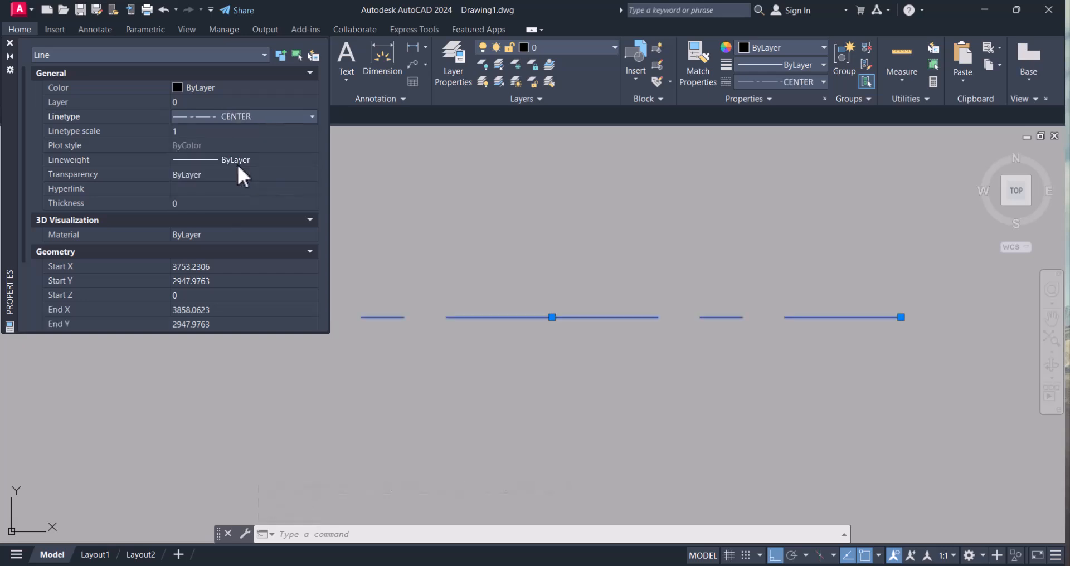
{"action": "left_click", "coordinate": [9, 42]}
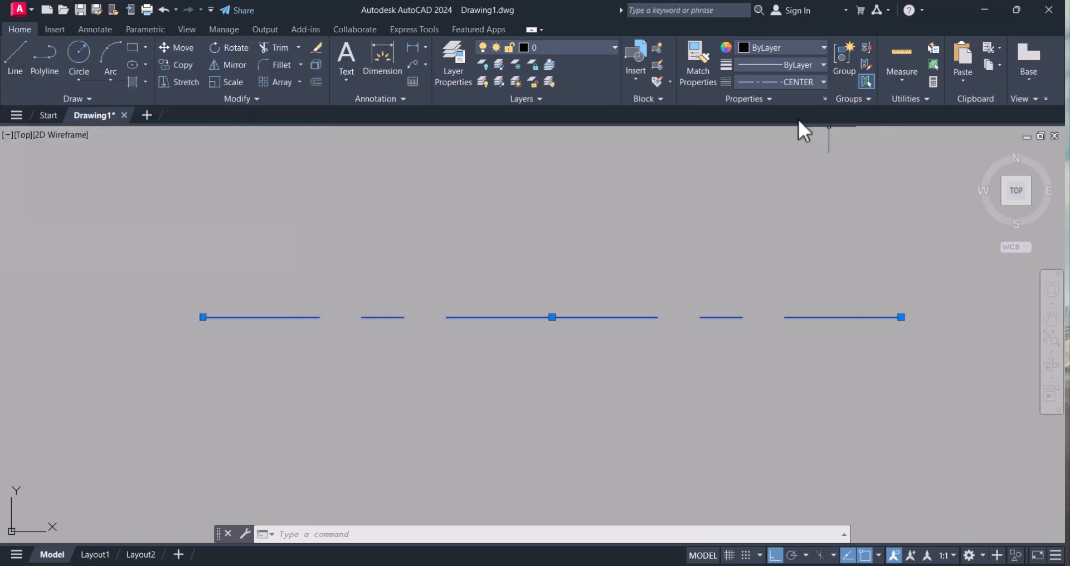
{"action": "left_click", "coordinate": [764, 98]}
{"action": "left_click", "coordinate": [835, 339]}
{"action": "key", "text": "Escape"}
{"action": "key", "text": "Escape"}
- Load the HIDDEN linetype from acadiso.lin into the drawing through the Linetype Manager
{"action": "left_click", "coordinate": [821, 83]}
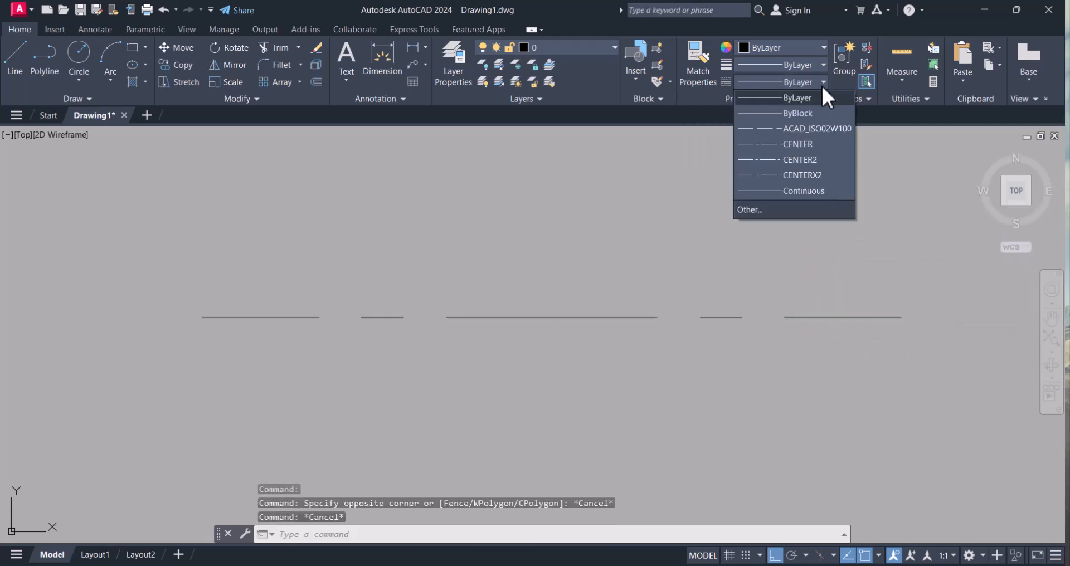
{"action": "left_click", "coordinate": [774, 210]}
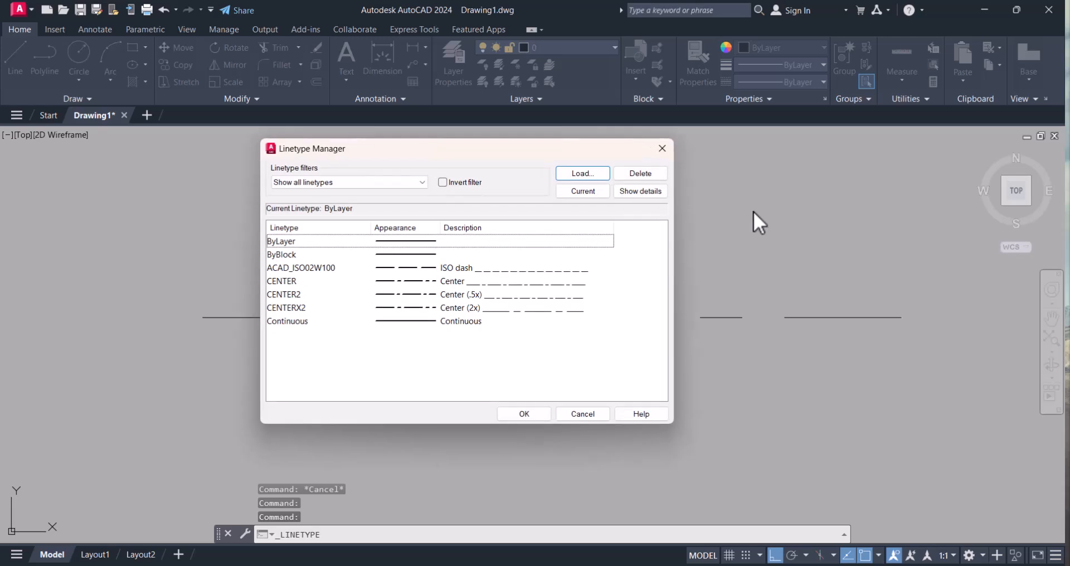
{"action": "left_click", "coordinate": [583, 173]}
{"action": "scroll", "coordinate": [632, 293], "scroll_direction": "down", "scroll_amount": 5}
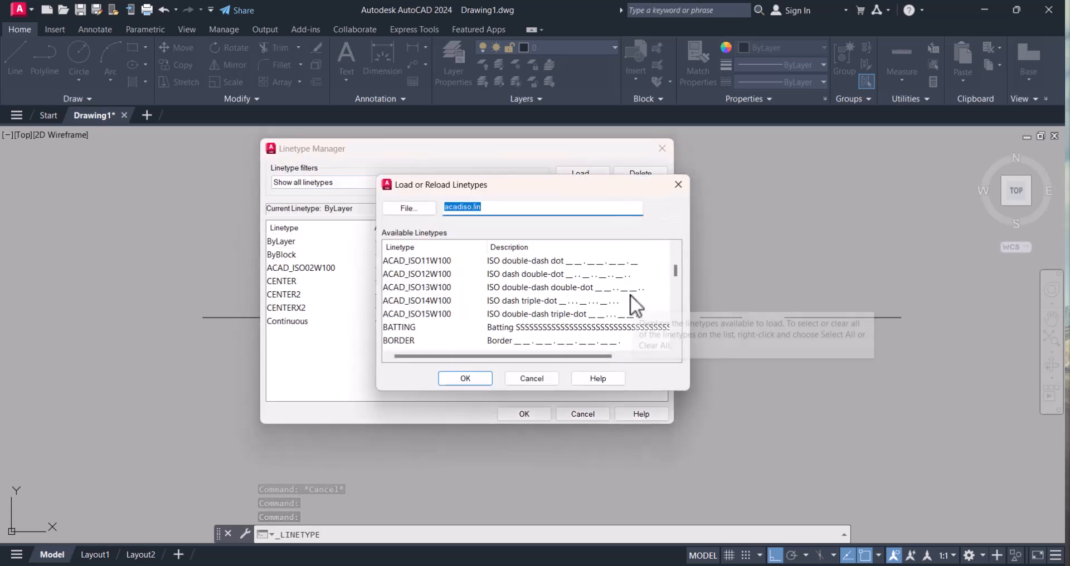
{"action": "scroll", "coordinate": [530, 320], "scroll_direction": "down", "scroll_amount": 5}
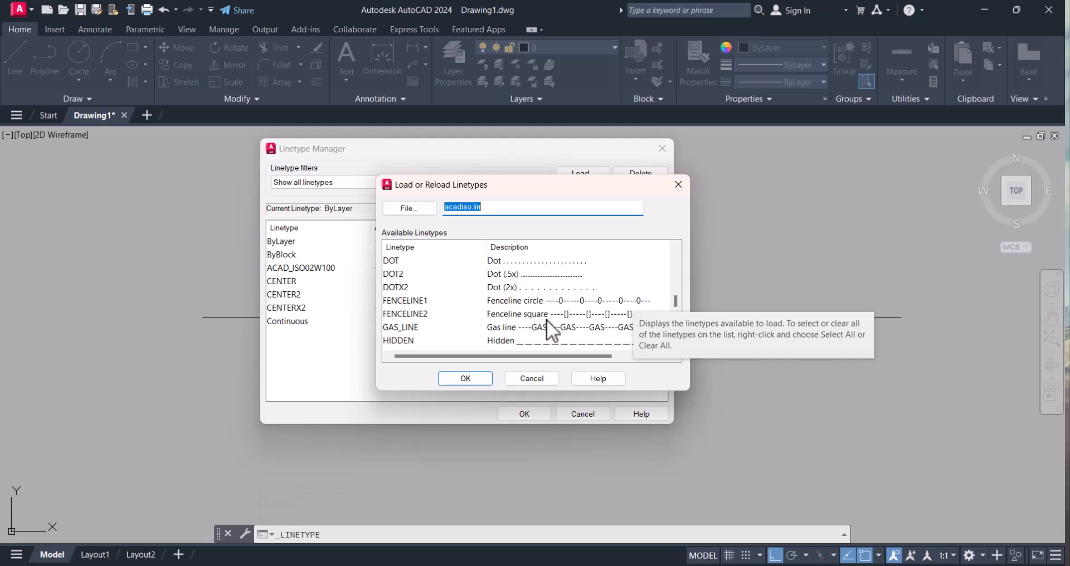
{"action": "left_click", "coordinate": [507, 341]}
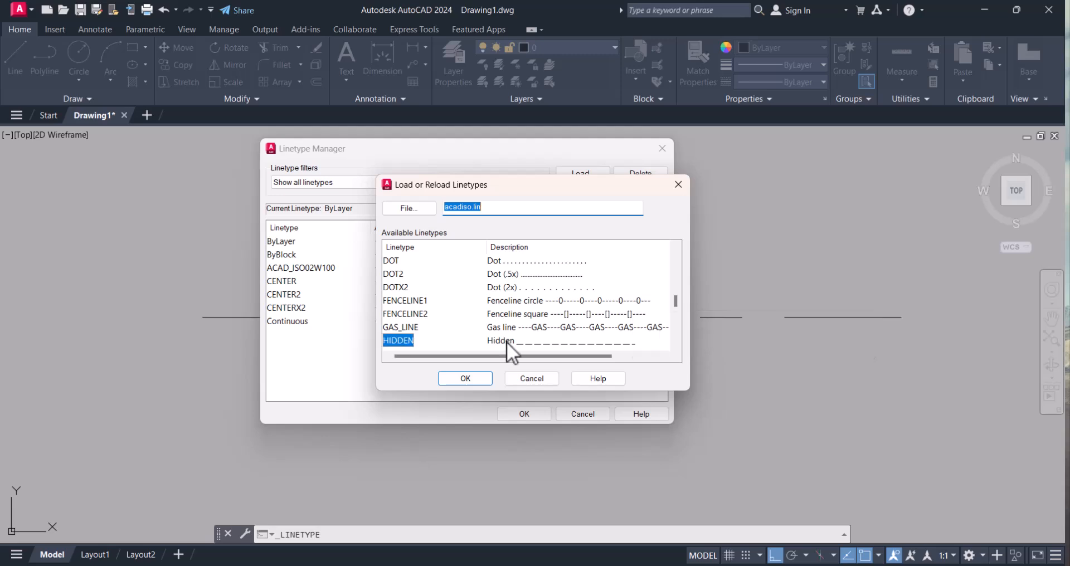
{"action": "left_click", "coordinate": [466, 378]}
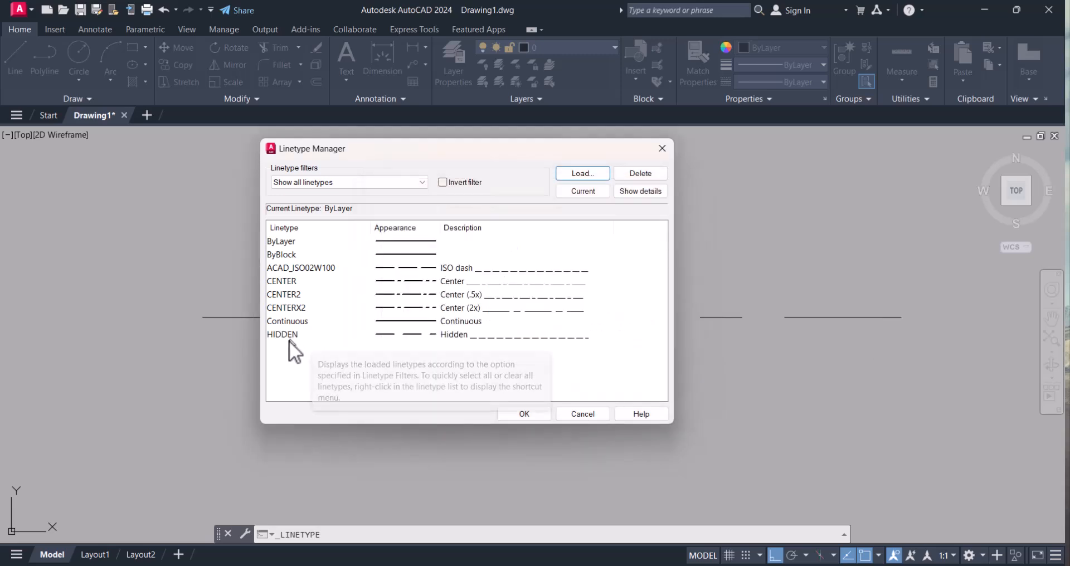
{"action": "left_click", "coordinate": [532, 415]}
{"action": "scroll", "coordinate": [500, 388], "scroll_direction": "down", "scroll_amount": 5}
{"action": "scroll", "coordinate": [503, 384], "scroll_direction": "up", "scroll_amount": 5}
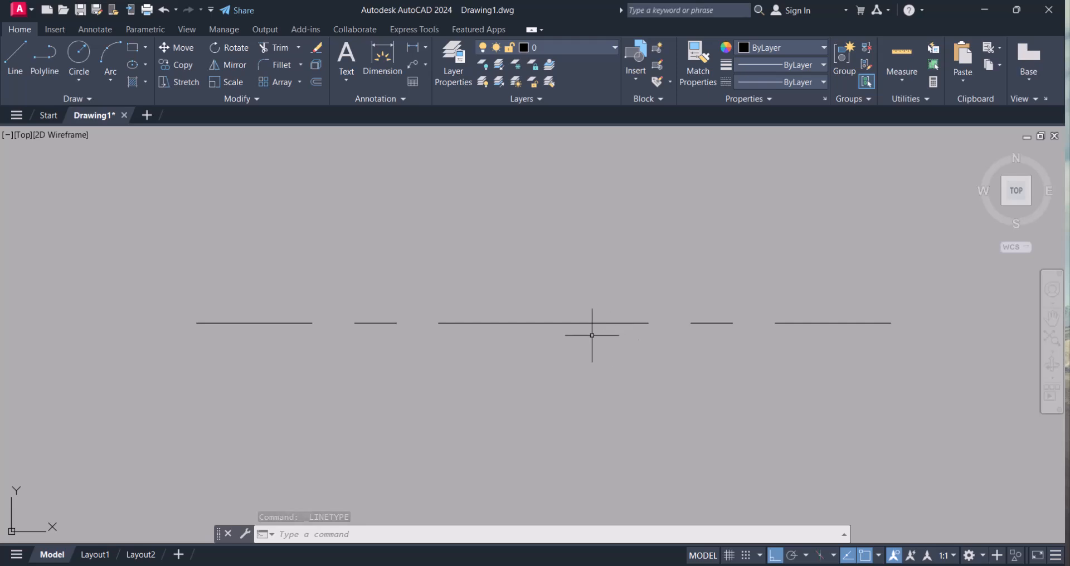
{"action": "left_click", "coordinate": [604, 347]}
{"action": "left_click", "coordinate": [555, 282]}
{"action": "key", "text": "Escape"}
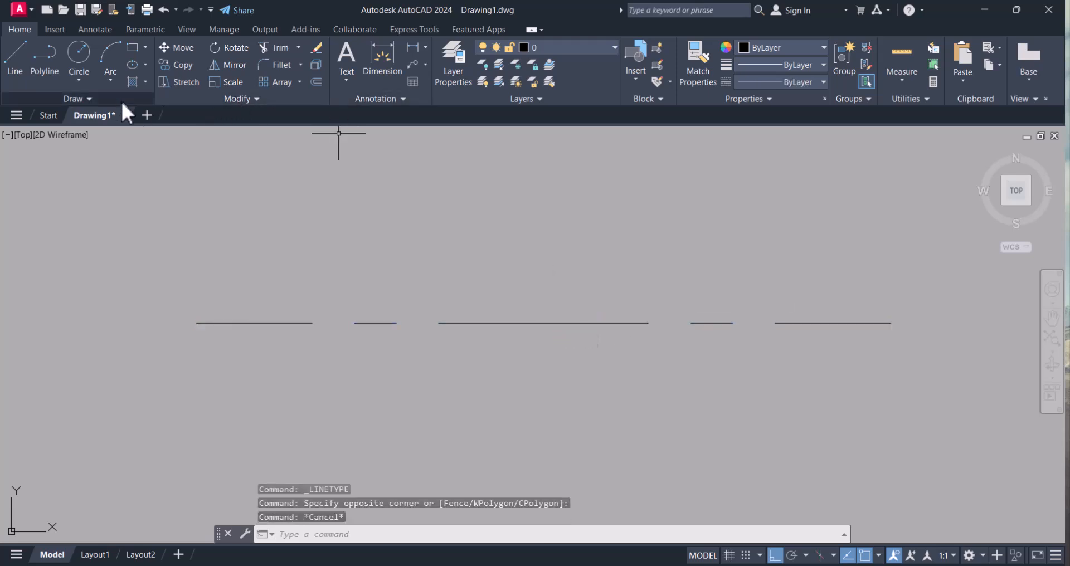
- Draw a center-radius circle of radius 25 centred on the left endpoint of the horizontal centre line
{"action": "left_click", "coordinate": [78, 80]}
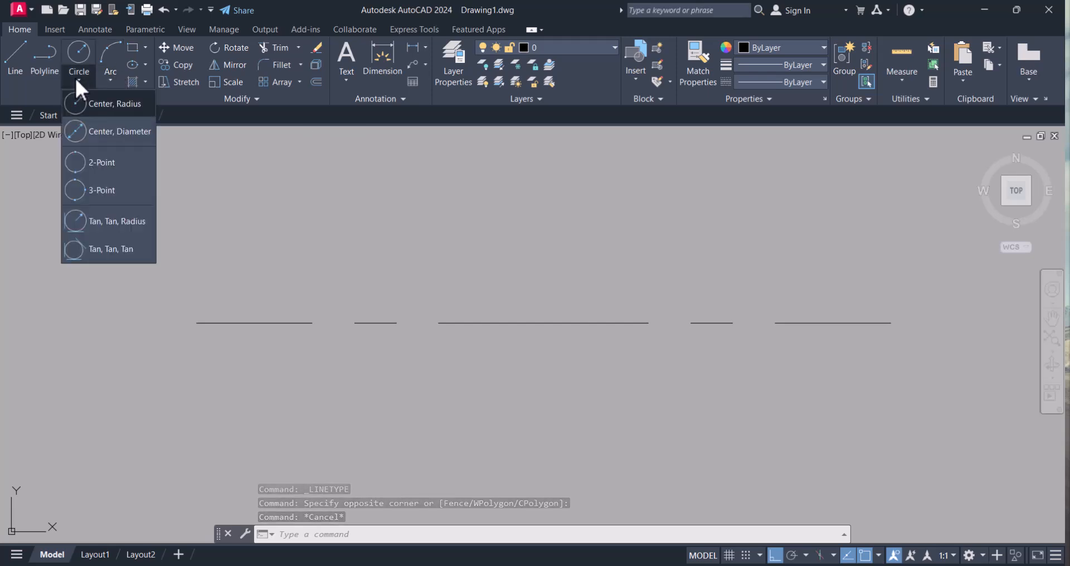
{"action": "left_click", "coordinate": [105, 107]}
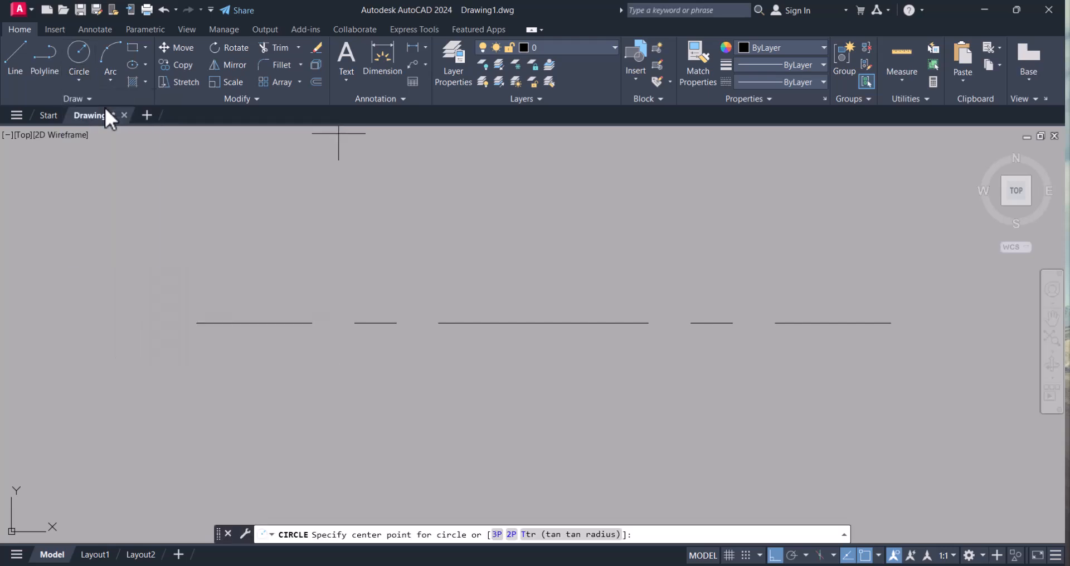
{"action": "left_click", "coordinate": [197, 323]}
{"action": "scroll", "coordinate": [225, 342], "scroll_direction": "down", "scroll_amount": 5}
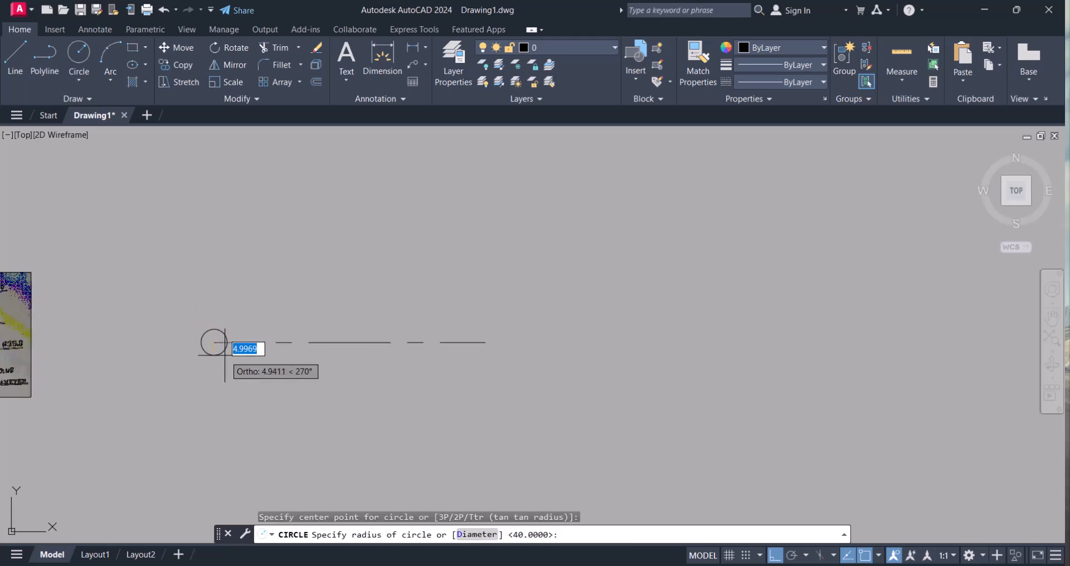
{"action": "middle_click_drag", "start_coordinate": [213, 359], "coordinate": [534, 364]}
{"action": "scroll", "coordinate": [472, 363], "scroll_direction": "up", "scroll_amount": 4}
{"action": "scroll", "coordinate": [470, 363], "scroll_direction": "up", "scroll_amount": 2}
{"action": "middle_click_drag", "start_coordinate": [465, 364], "coordinate": [550, 368]}
{"action": "scroll", "coordinate": [552, 365], "scroll_direction": "down", "scroll_amount": 2}
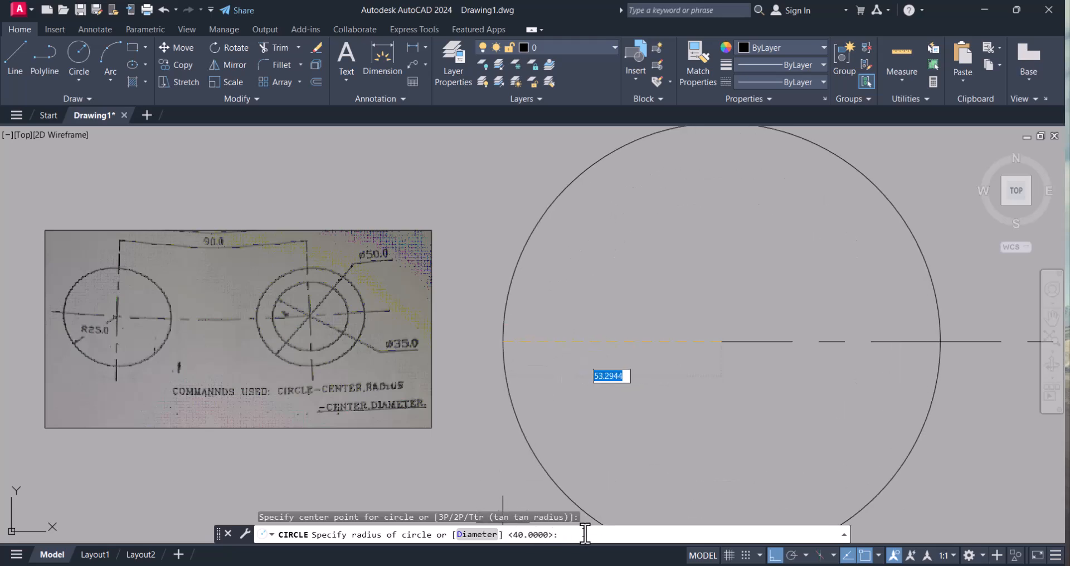
{"action": "type", "text": "25"}
{"action": "key", "text": "Return"}
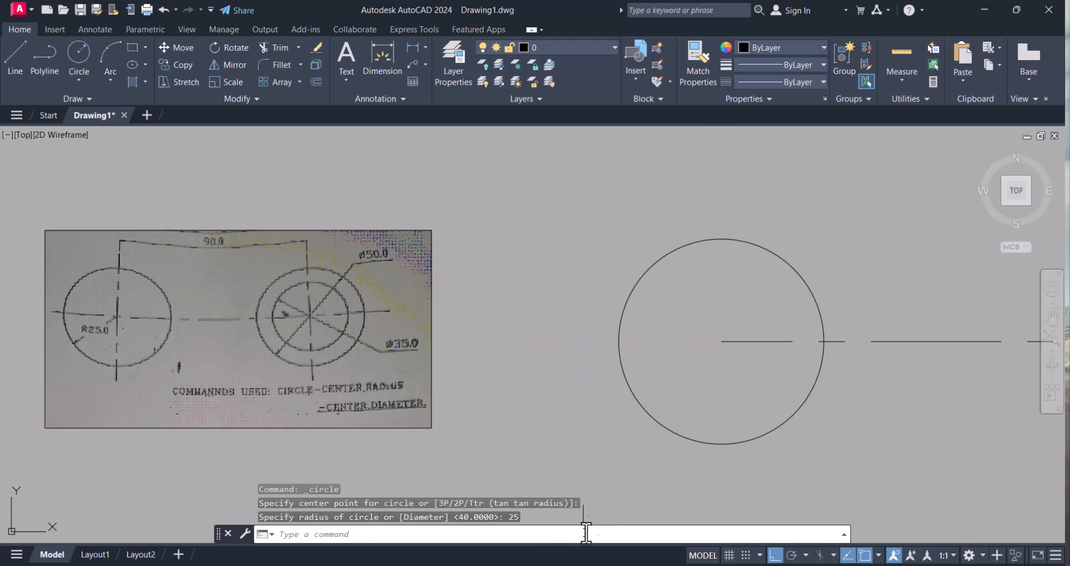
{"action": "scroll", "coordinate": [434, 324], "scroll_direction": "down", "scroll_amount": 2}
{"action": "type", "text": "m"}
{"action": "key", "text": "Return"}
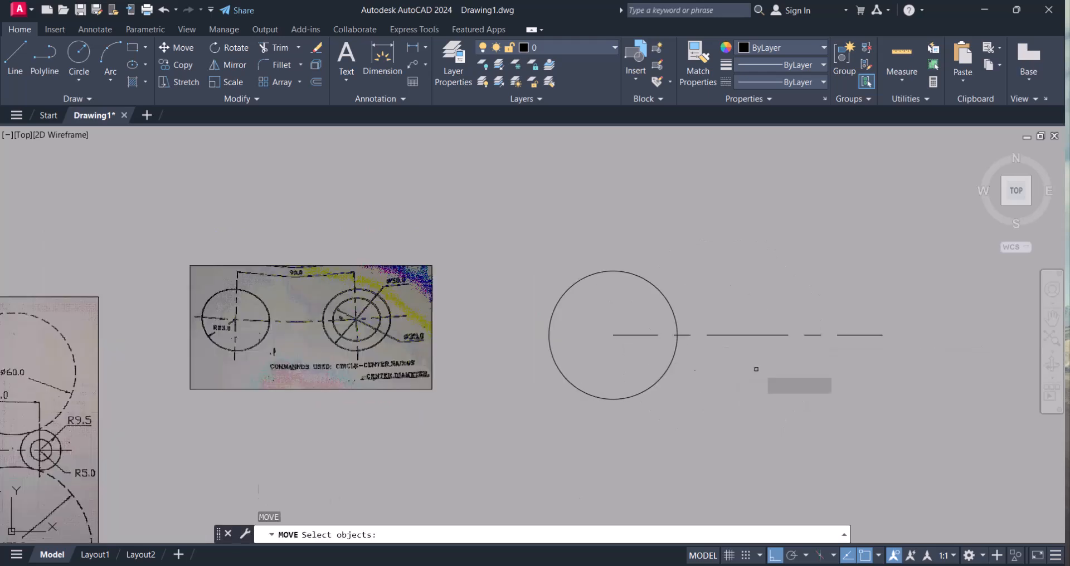
{"action": "key", "text": "Escape"}
{"action": "key", "text": "Escape"}
- Stretch the left end of the horizontal centre line outward past the circle's left edge
{"action": "left_click", "coordinate": [770, 364]}
{"action": "left_click", "coordinate": [743, 297]}
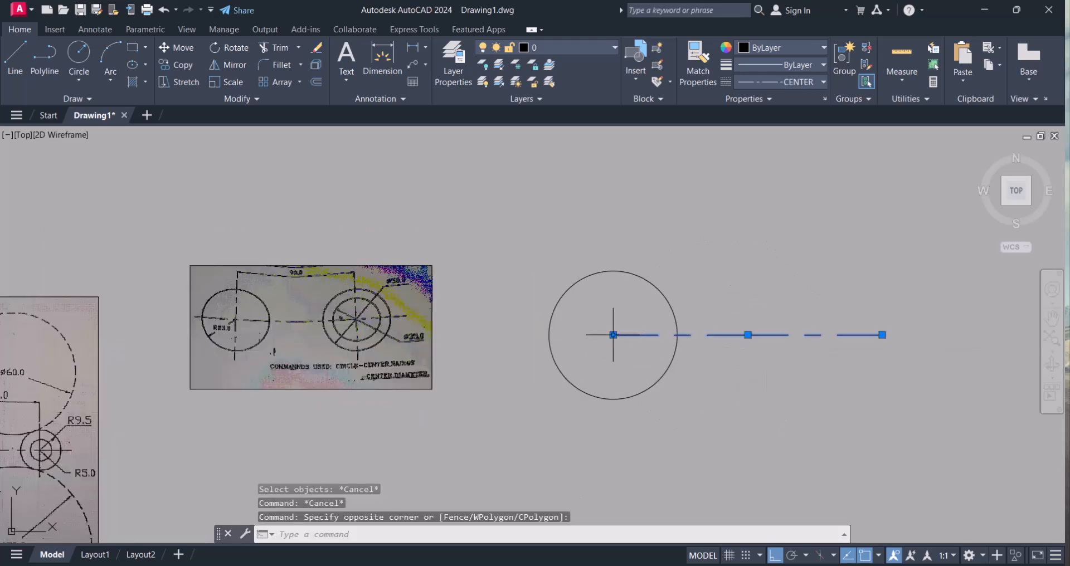
{"action": "left_click", "coordinate": [613, 335]}
{"action": "left_click", "coordinate": [517, 335]}
{"action": "key", "text": "Escape"}
{"action": "key", "text": "Escape"}
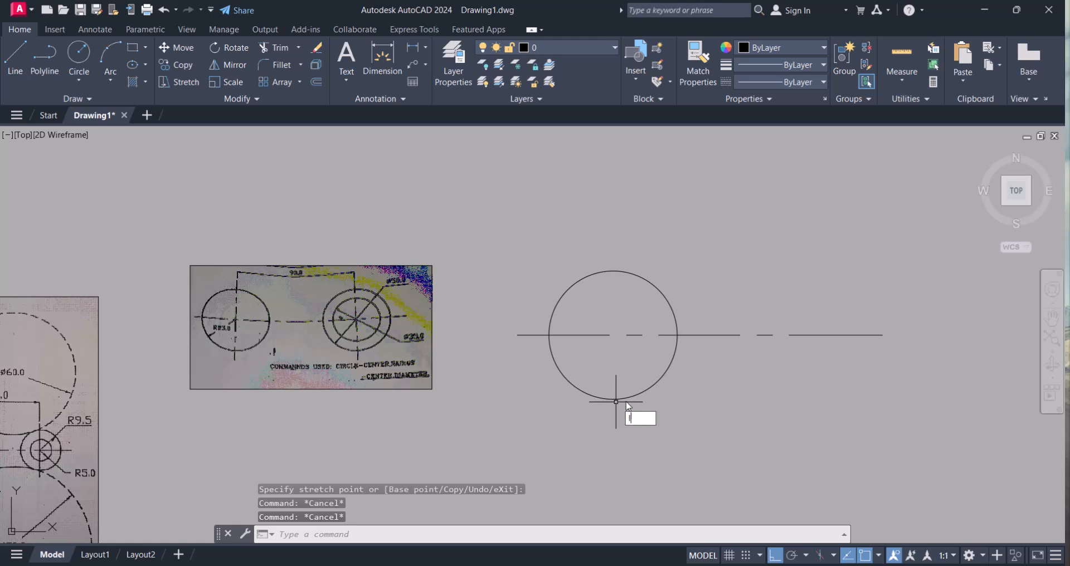
- Draw a vertical line from the circle's bottom quadrant point straight up past its top
{"action": "type", "text": "l"}
{"action": "key", "text": "Return"}
{"action": "left_click", "coordinate": [614, 400]}
{"action": "left_click", "coordinate": [613, 224]}
{"action": "scroll", "coordinate": [620, 303], "scroll_direction": "up", "scroll_amount": 4}
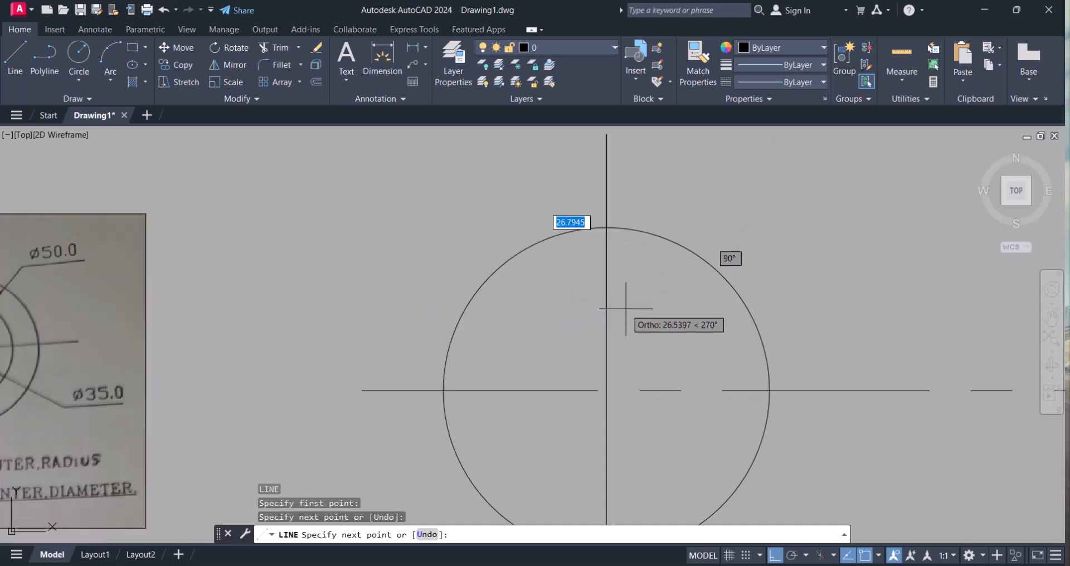
{"action": "left_click", "coordinate": [625, 311]}
{"action": "left_click", "coordinate": [568, 308]}
{"action": "scroll", "coordinate": [568, 307], "scroll_direction": "down", "scroll_amount": 2}
{"action": "key", "text": "Escape"}
{"action": "key", "text": "Escape"}
{"action": "key", "text": "Escape"}
{"action": "key", "text": "Escape"}
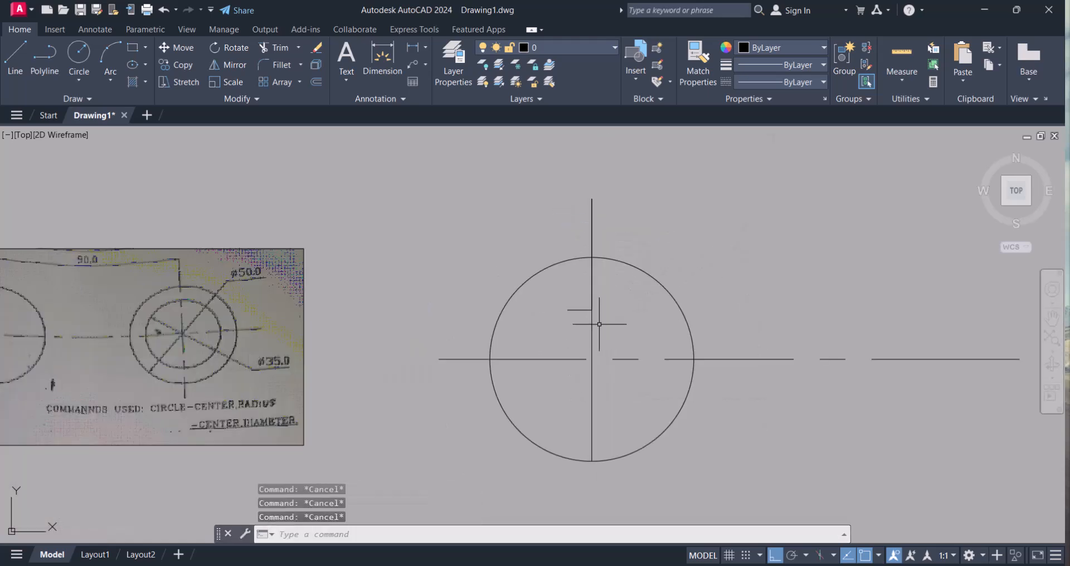
- Erase the stray line segments beside the vertical line in the upper part of the circle
{"action": "type", "text": "e"}
{"action": "key", "text": "Return"}
{"action": "left_click", "coordinate": [565, 304]}
{"action": "left_click", "coordinate": [616, 312]}
{"action": "left_click", "coordinate": [607, 306]}
{"action": "key", "text": "Escape"}
{"action": "key", "text": "Escape"}
{"action": "type", "text": "e"}
{"action": "key", "text": "Return"}
{"action": "left_click", "coordinate": [573, 306]}
{"action": "left_click", "coordinate": [577, 314]}
{"action": "key", "text": "Return"}
- Stretch the lower end of the vertical line downward past the circle's bottom edge
{"action": "left_click", "coordinate": [613, 306]}
{"action": "left_click", "coordinate": [580, 312]}
{"action": "left_click", "coordinate": [591, 461]}
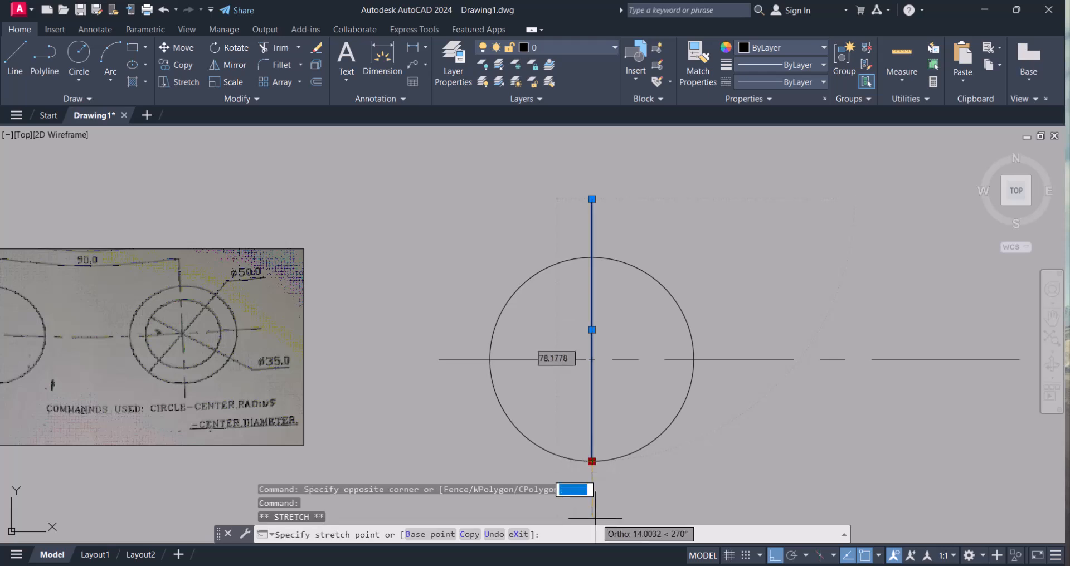
{"action": "middle_click_drag", "start_coordinate": [592, 518], "coordinate": [573, 359]}
{"action": "left_click", "coordinate": [572, 399]}
{"action": "scroll", "coordinate": [574, 407], "scroll_direction": "down", "scroll_amount": 4}
{"action": "key", "text": "Escape"}
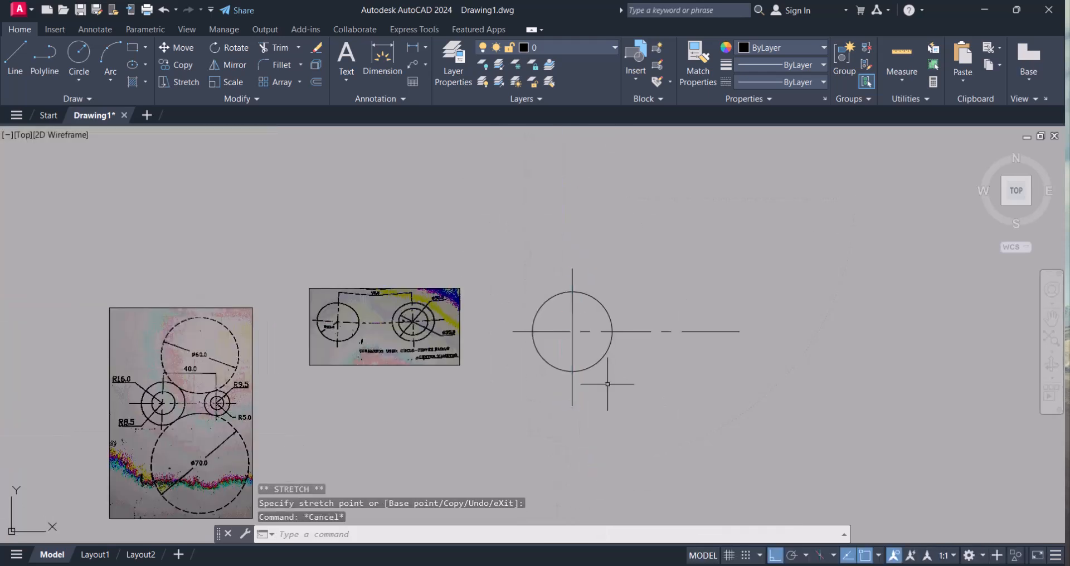
{"action": "key", "text": "Escape"}
- Change the linetype of the circle's vertical line to CENTER
{"action": "scroll", "coordinate": [585, 356], "scroll_direction": "up", "scroll_amount": 4}
{"action": "left_click", "coordinate": [585, 345]}
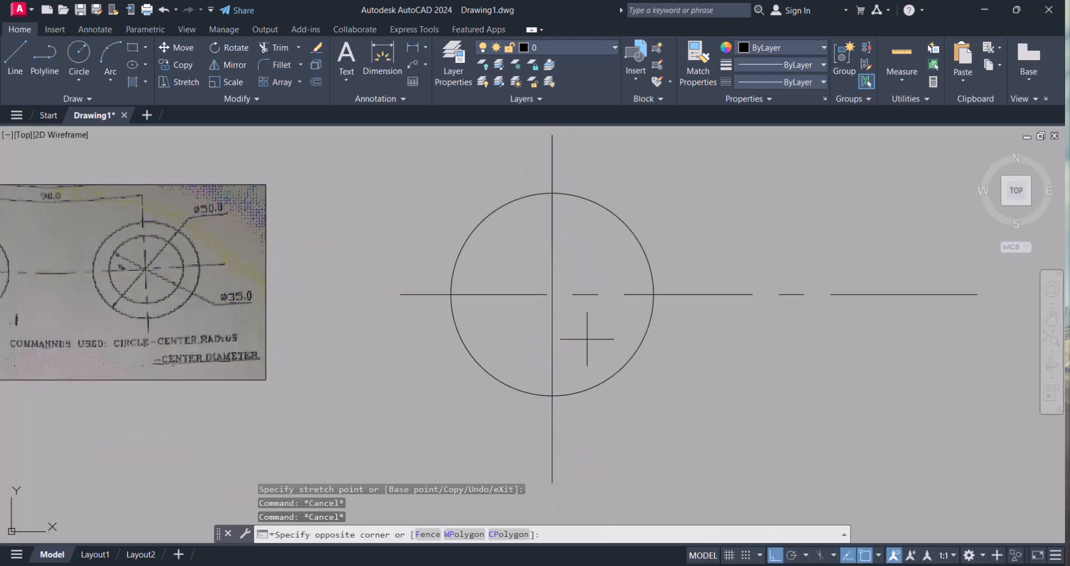
{"action": "left_click", "coordinate": [516, 332]}
{"action": "type", "text": "ch"}
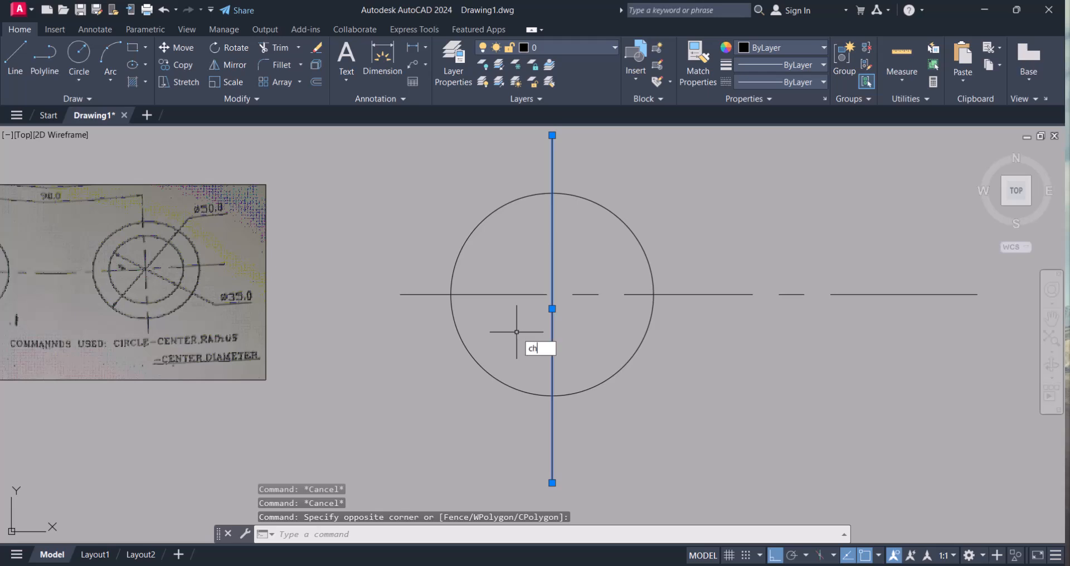
{"action": "key", "text": "Return"}
{"action": "left_click", "coordinate": [229, 116]}
{"action": "left_click", "coordinate": [236, 116]}
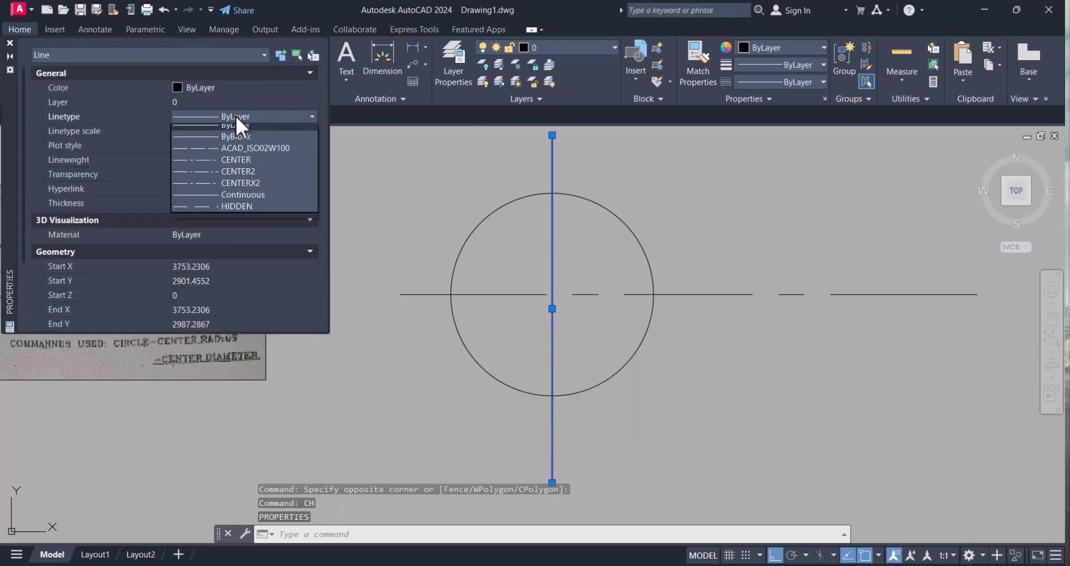
{"action": "left_click", "coordinate": [223, 165]}
{"action": "left_click", "coordinate": [10, 43]}
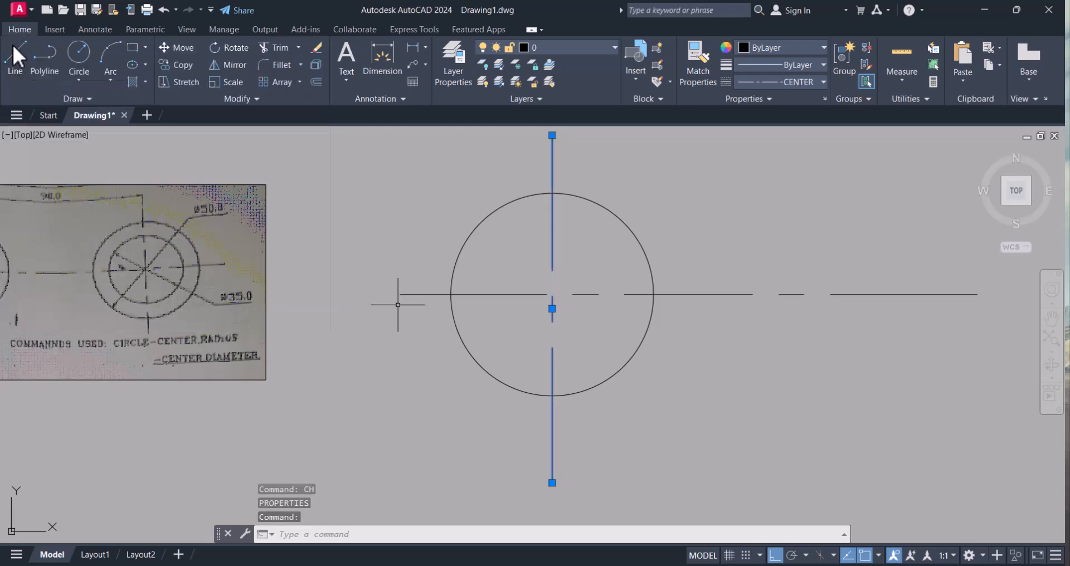
{"action": "key", "text": "Escape"}
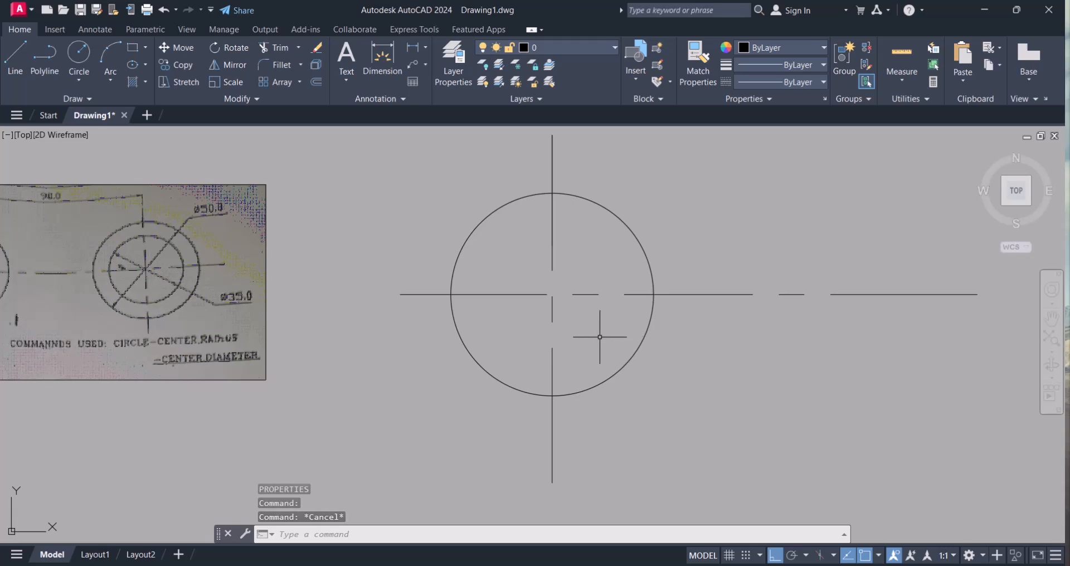
- Add a radius dimension to the circle, placing its text inside the lower-left part of the circle
{"action": "scroll", "coordinate": [599, 337], "scroll_direction": "down", "scroll_amount": 2}
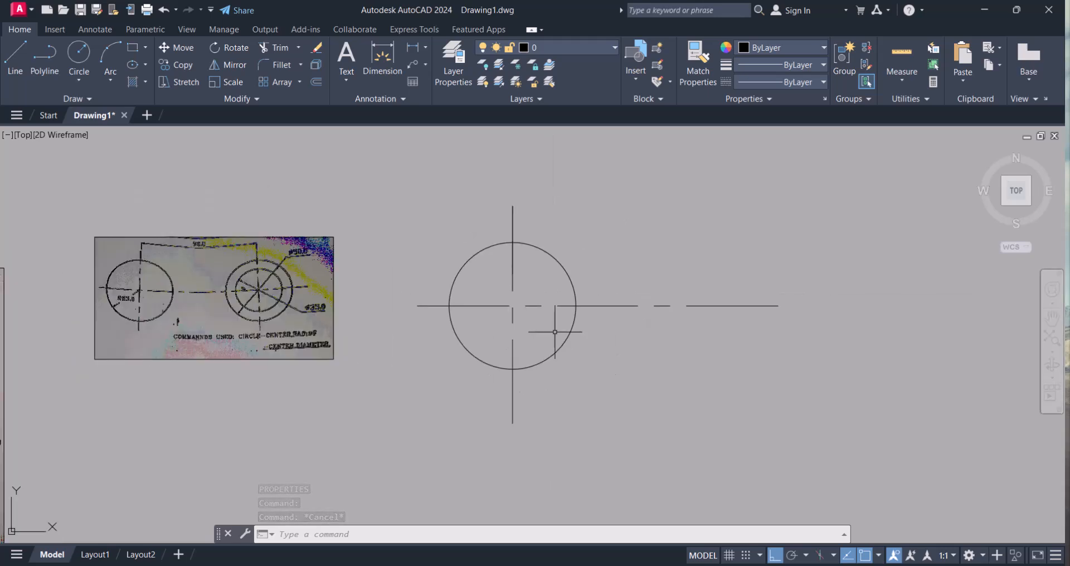
{"action": "type", "text": "DI"}
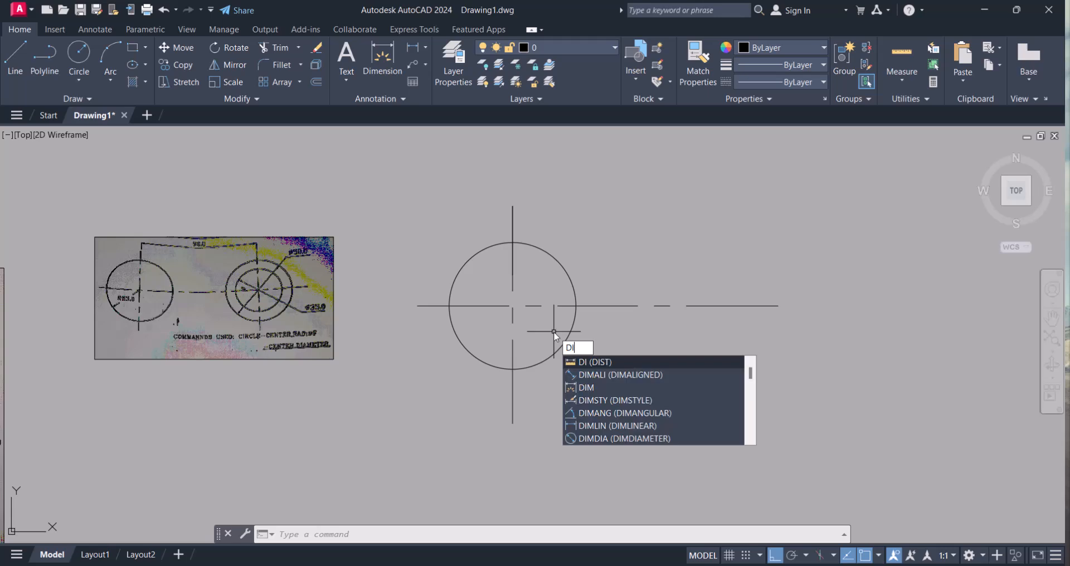
{"action": "type", "text": "M"}
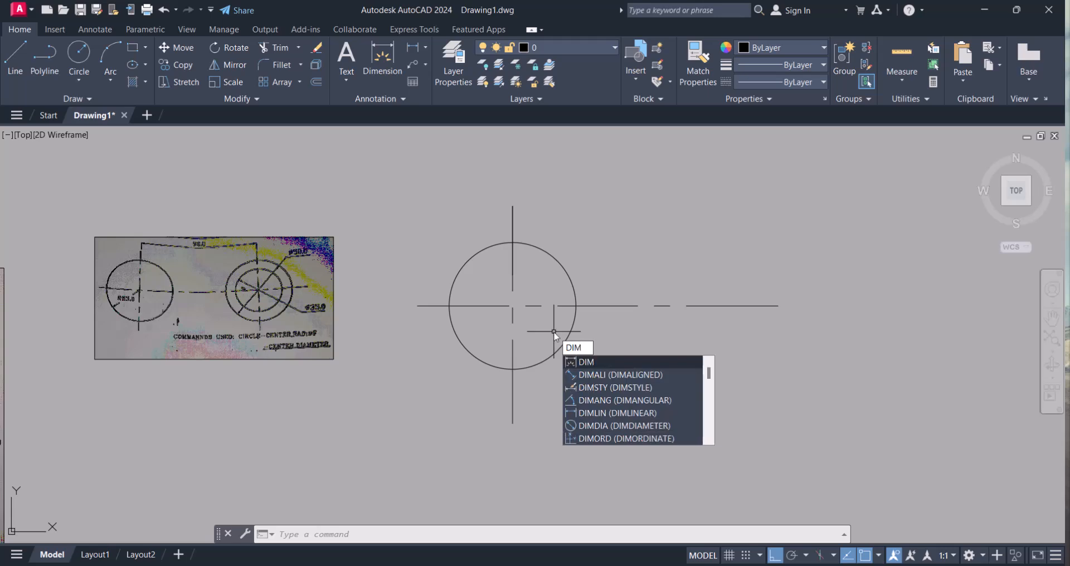
{"action": "type", "text": "RAD"}
{"action": "key", "text": "Return"}
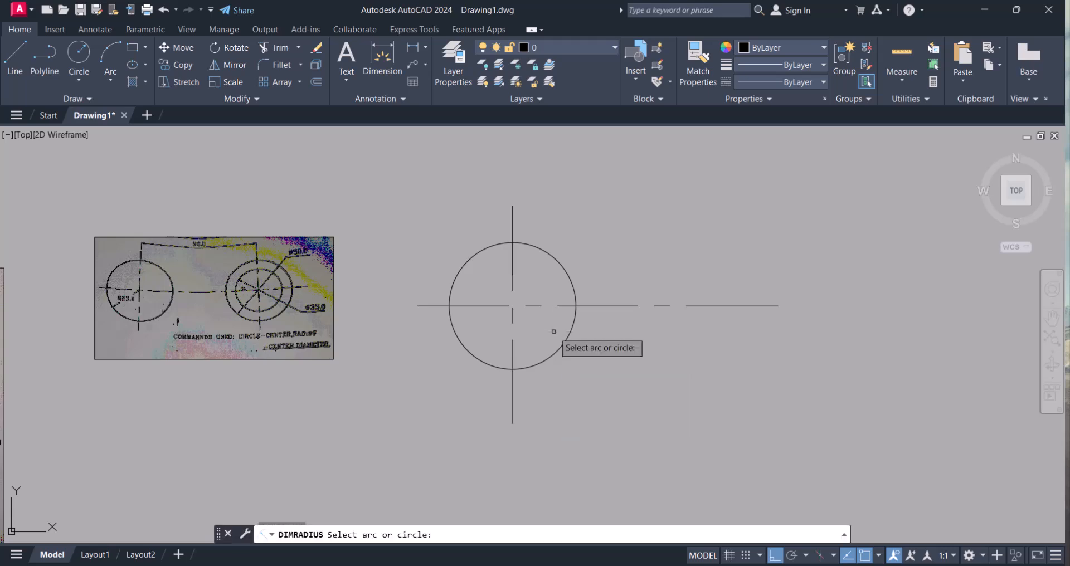
{"action": "left_click", "coordinate": [480, 354]}
{"action": "scroll", "coordinate": [503, 331], "scroll_direction": "up", "scroll_amount": 2}
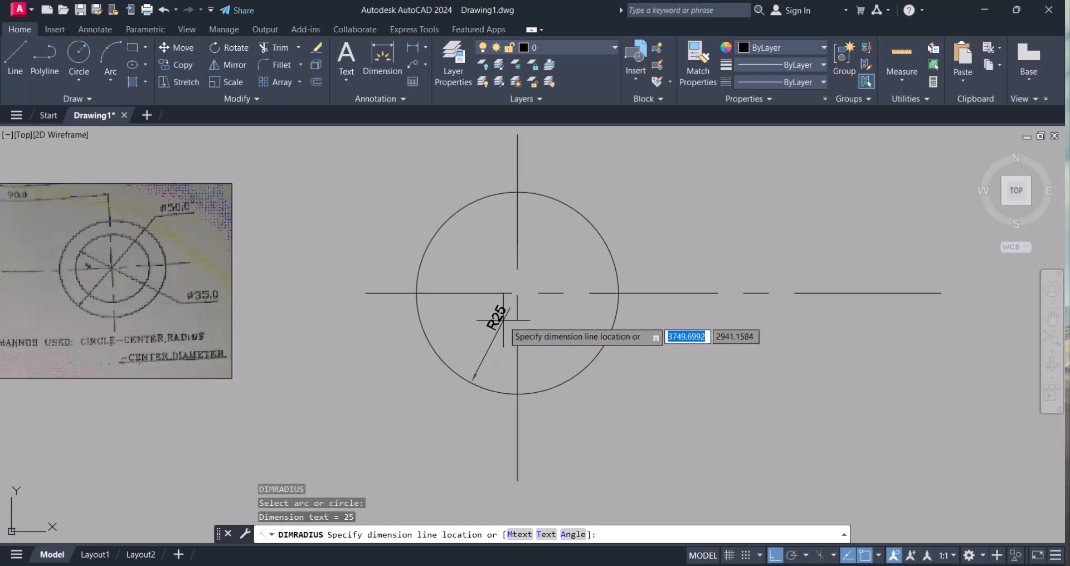
{"action": "left_click", "coordinate": [505, 312]}
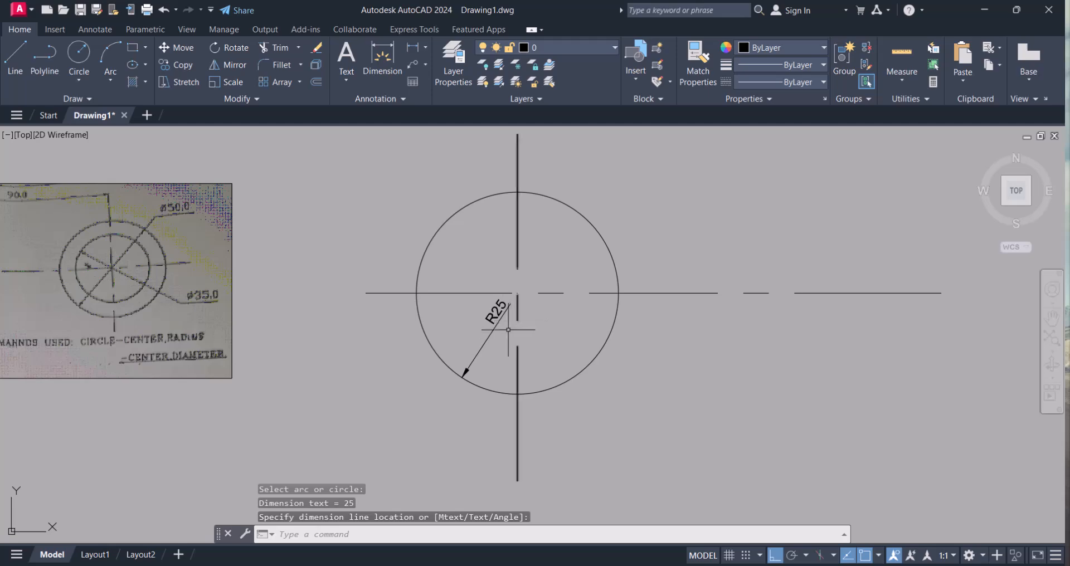
- Examine the reference drawing for the centre spacing and the sizes of the concentric circles, comparing it with the drawn circle
{"action": "middle_click_drag", "start_coordinate": [401, 329], "coordinate": [497, 318]}
{"action": "middle_click_drag", "start_coordinate": [142, 310], "coordinate": [198, 318]}
{"action": "middle_click_drag", "start_coordinate": [112, 304], "coordinate": [152, 341]}
{"action": "scroll", "coordinate": [151, 339], "scroll_direction": "up", "scroll_amount": 2}
{"action": "scroll", "coordinate": [145, 320], "scroll_direction": "down", "scroll_amount": 5}
{"action": "scroll", "coordinate": [143, 310], "scroll_direction": "up", "scroll_amount": 3}
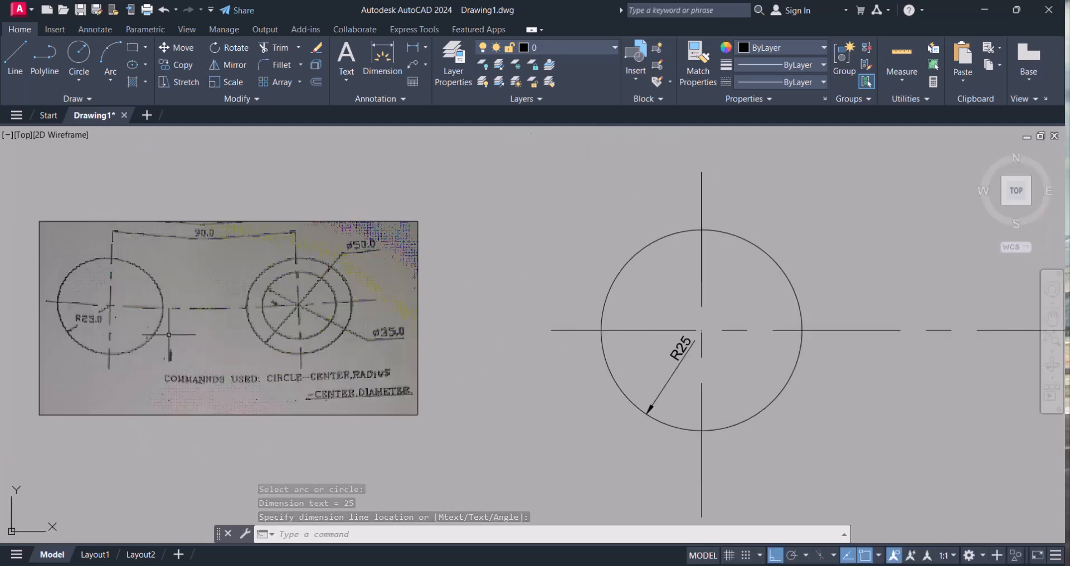
{"action": "middle_click_drag", "start_coordinate": [667, 302], "coordinate": [615, 297]}
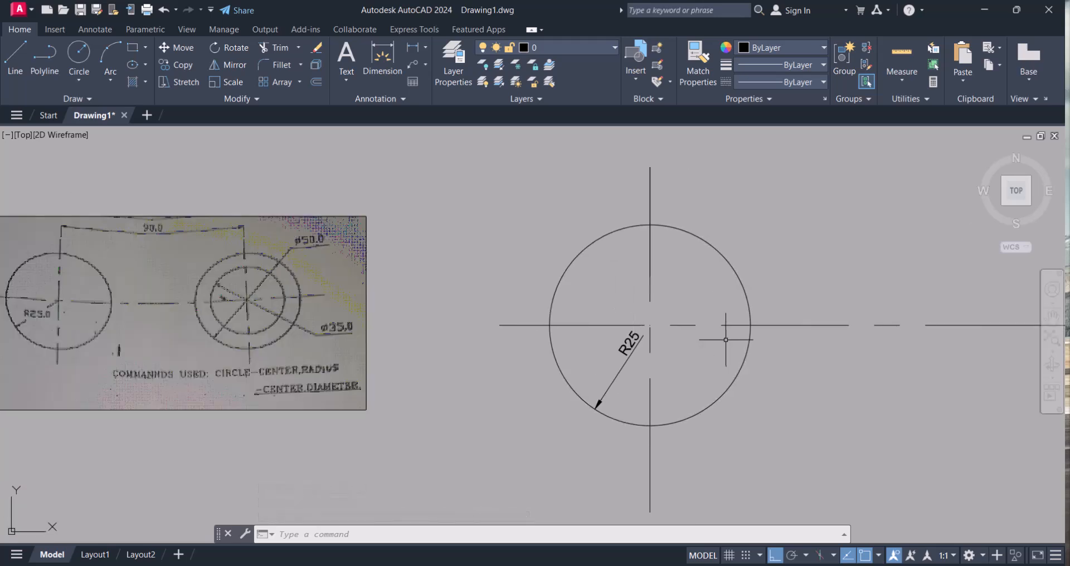
{"action": "middle_click_drag", "start_coordinate": [710, 341], "coordinate": [696, 339]}
{"action": "middle_click_drag", "start_coordinate": [650, 245], "coordinate": [554, 296]}
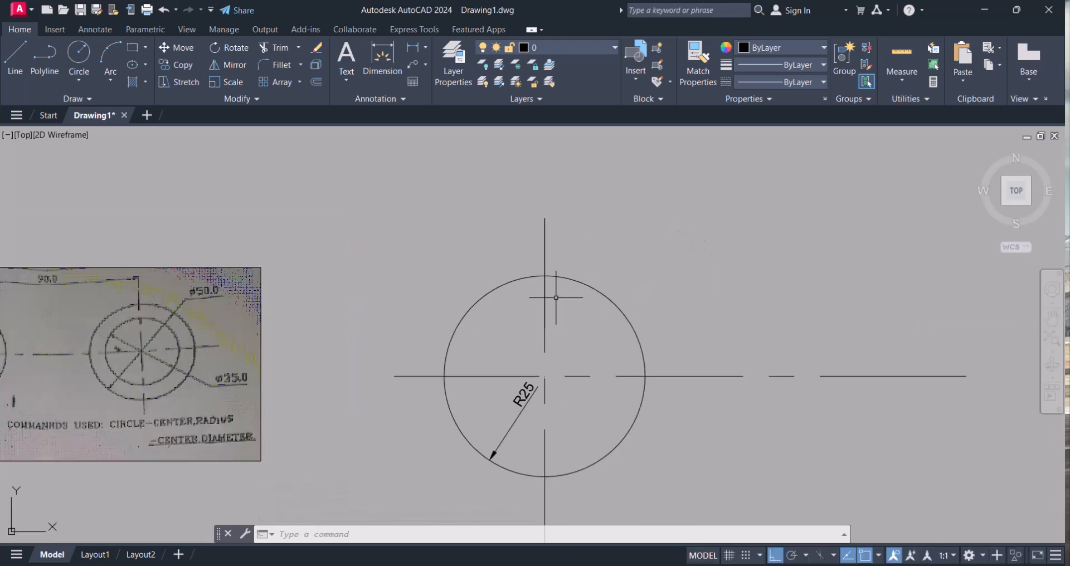
{"action": "scroll", "coordinate": [554, 296], "scroll_direction": "down", "scroll_amount": 2}
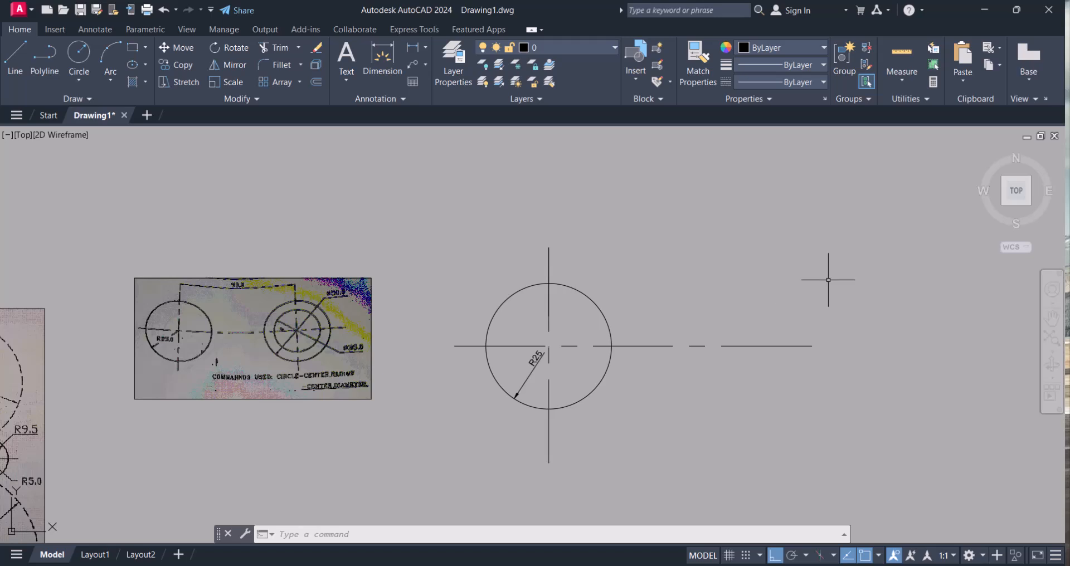
- Offset the vertical centre line 90 units to the right of the circle's centre
{"action": "scroll", "coordinate": [544, 293], "scroll_direction": "up", "scroll_amount": 2}
{"action": "key", "text": "Escape"}
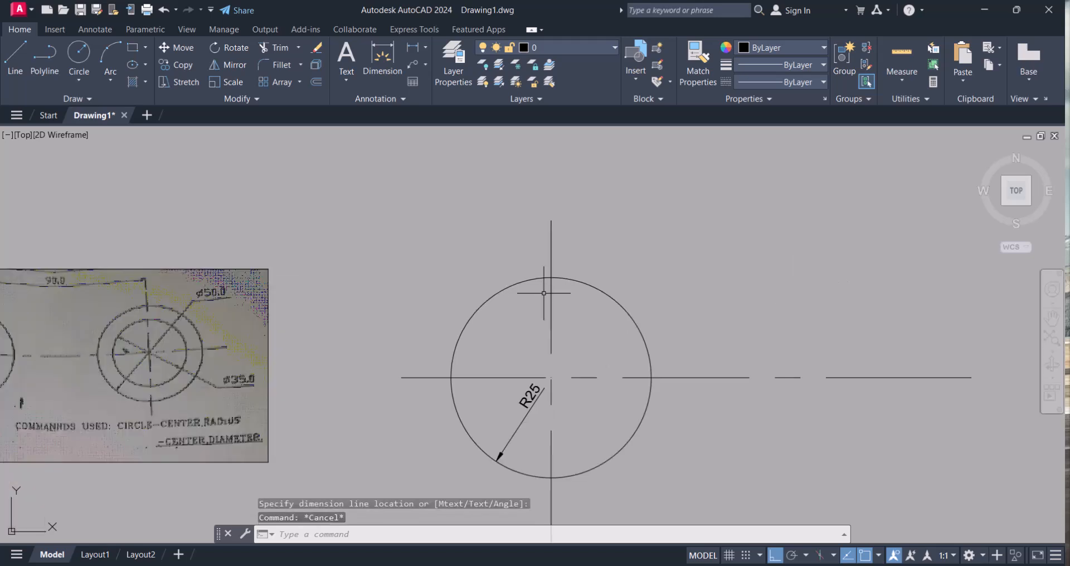
{"action": "type", "text": "o"}
{"action": "key", "text": "Return"}
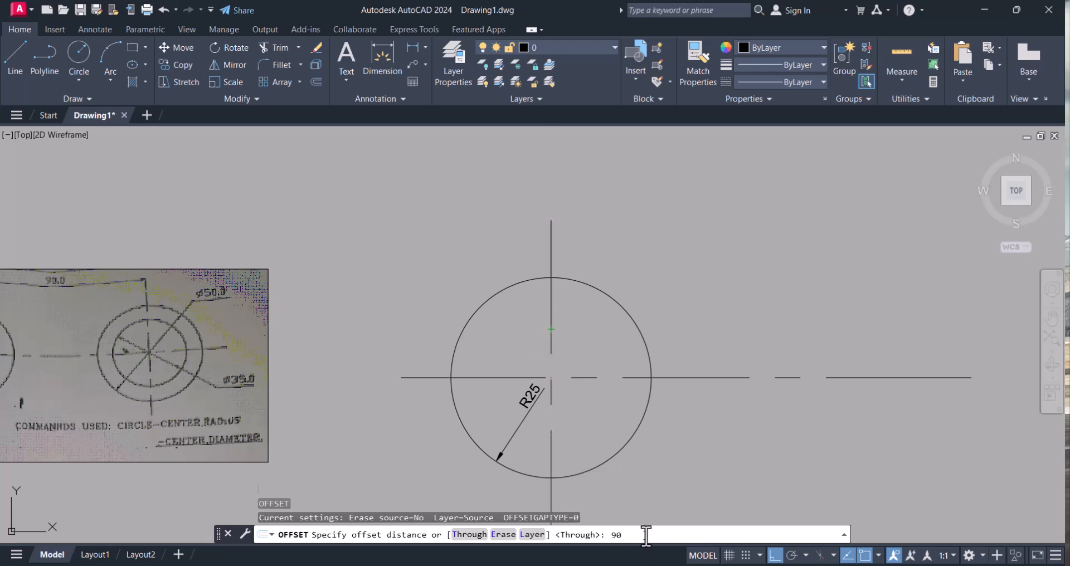
{"action": "key", "text": "Return"}
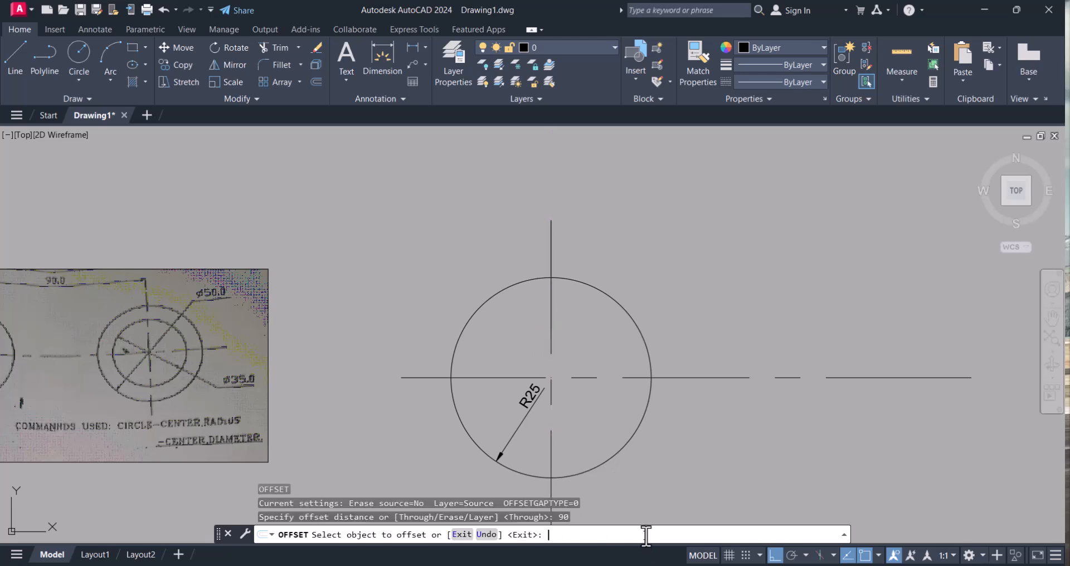
{"action": "left_click", "coordinate": [552, 334]}
{"action": "left_click", "coordinate": [797, 351]}
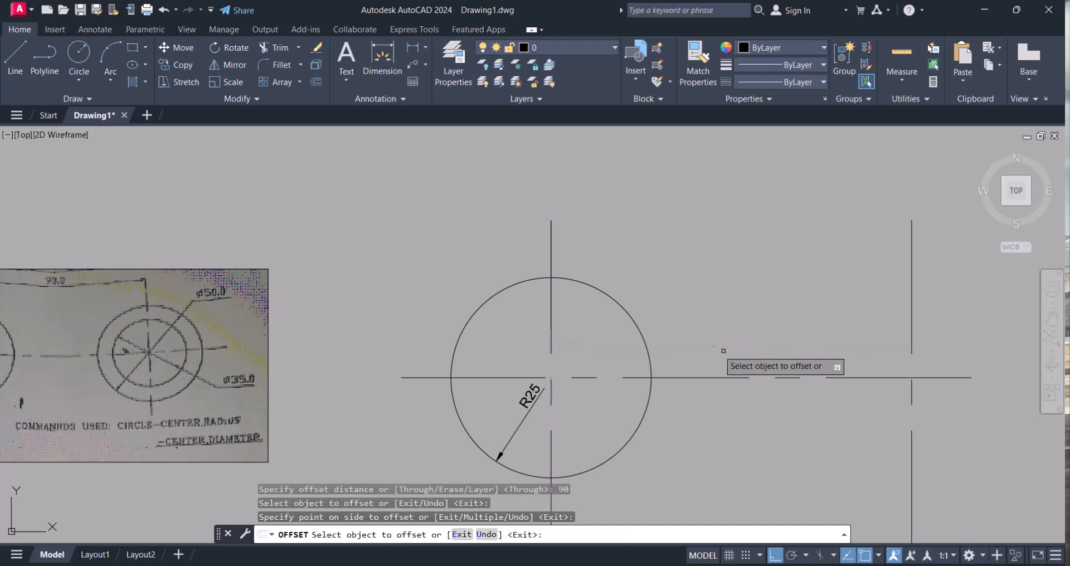
{"action": "scroll", "coordinate": [725, 359], "scroll_direction": "down", "scroll_amount": 2}
{"action": "key", "text": "Escape"}
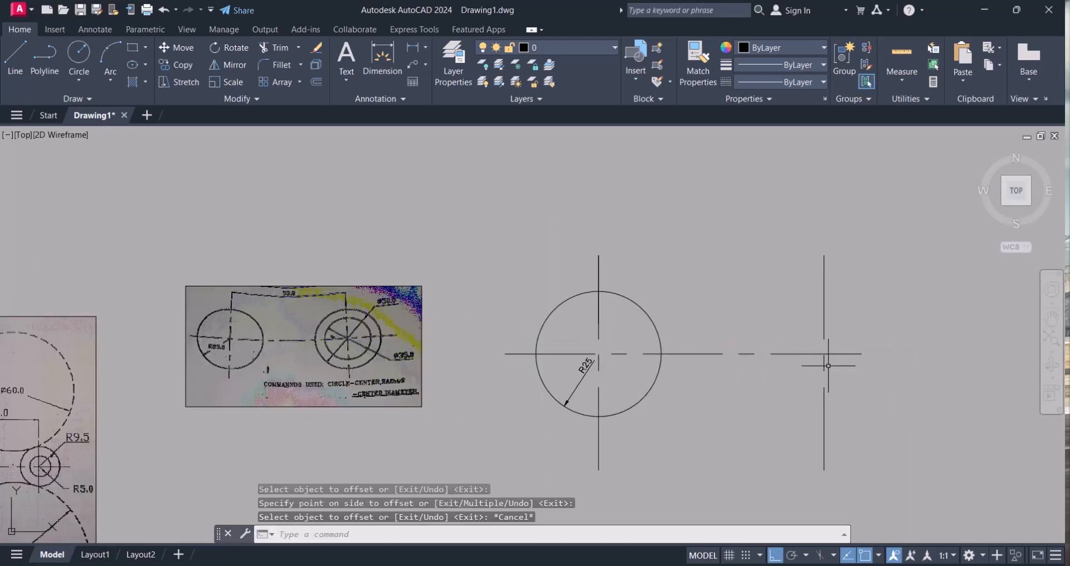
- Draw a 50-diameter circle with Center, Diameter at the intersection of the offset vertical line and the horizontal centre line
{"action": "scroll", "coordinate": [390, 351], "scroll_direction": "up", "scroll_amount": 4}
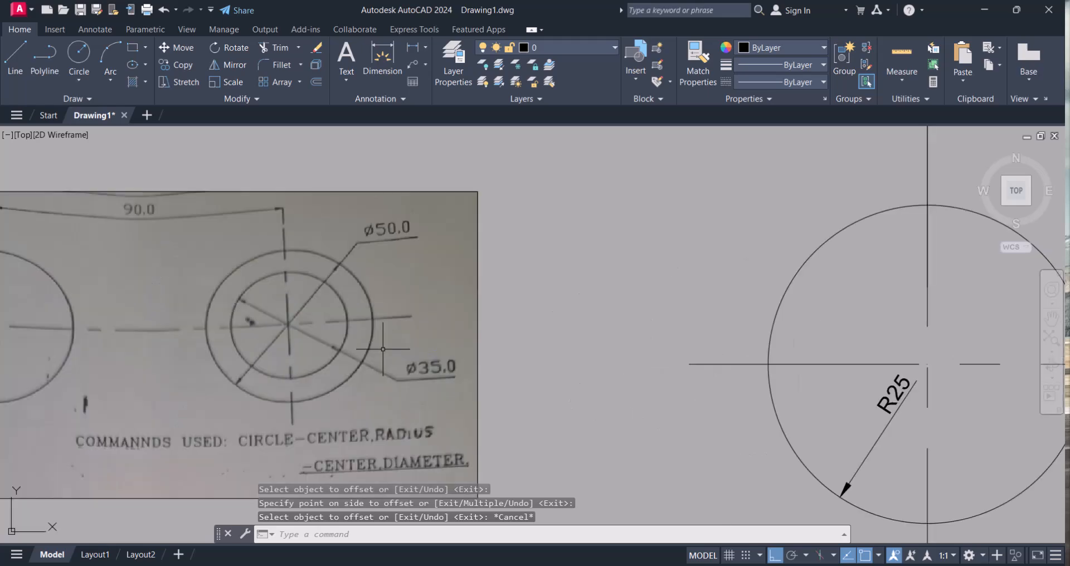
{"action": "scroll", "coordinate": [335, 335], "scroll_direction": "down", "scroll_amount": 2}
{"action": "middle_click_drag", "start_coordinate": [755, 358], "coordinate": [679, 342]}
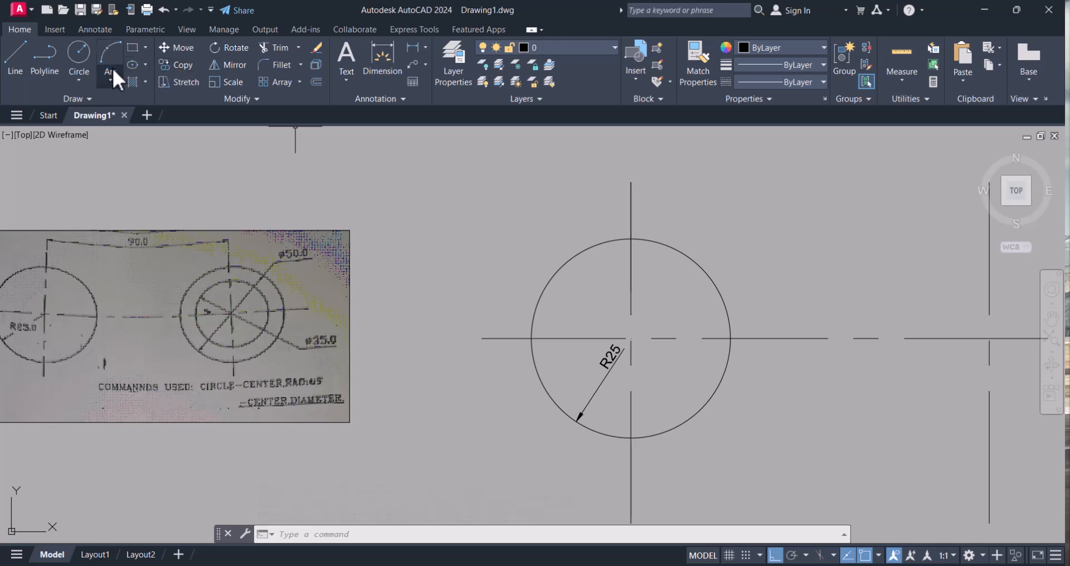
{"action": "left_click", "coordinate": [77, 77]}
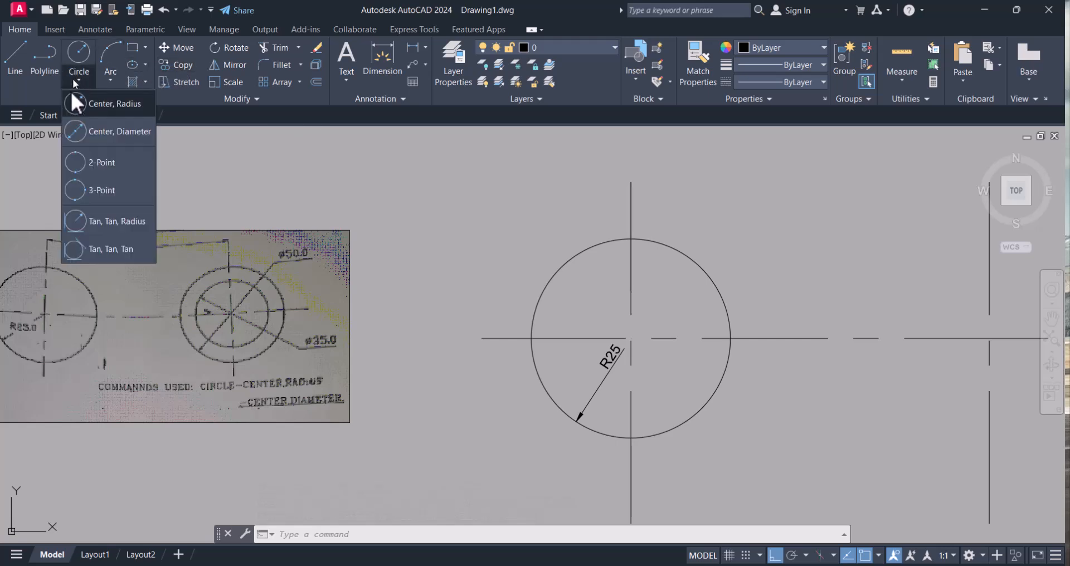
{"action": "left_click", "coordinate": [109, 136]}
{"action": "scroll", "coordinate": [832, 300], "scroll_direction": "down", "scroll_amount": 1}
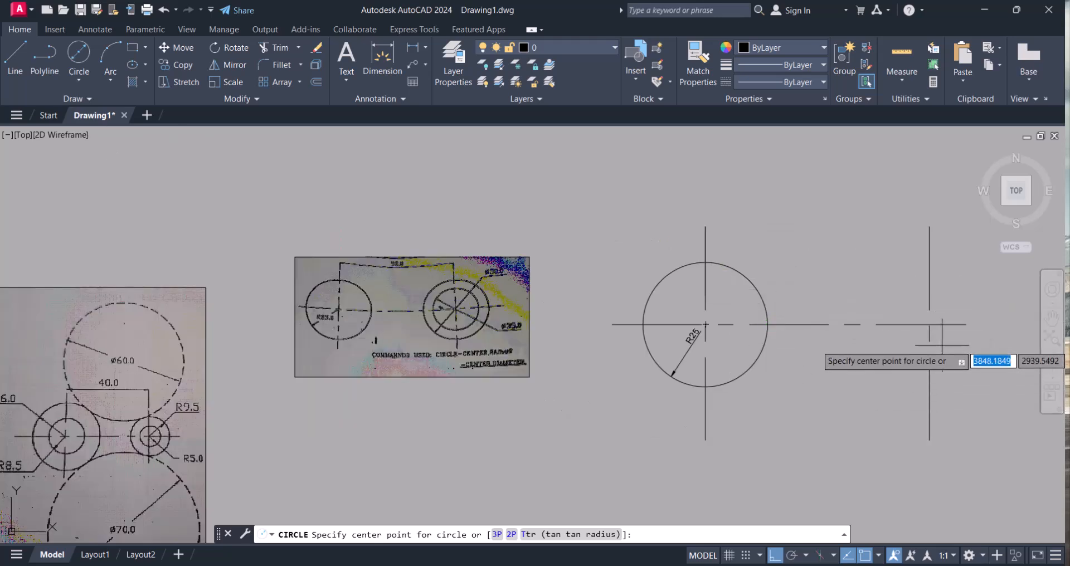
{"action": "left_click", "coordinate": [929, 324]}
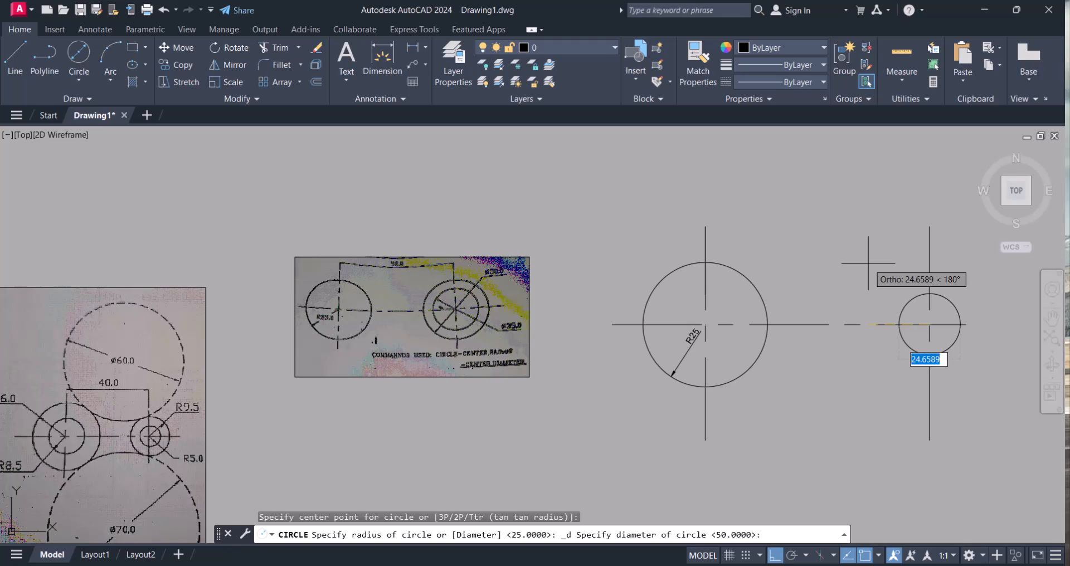
{"action": "scroll", "coordinate": [607, 338], "scroll_direction": "up", "scroll_amount": 3}
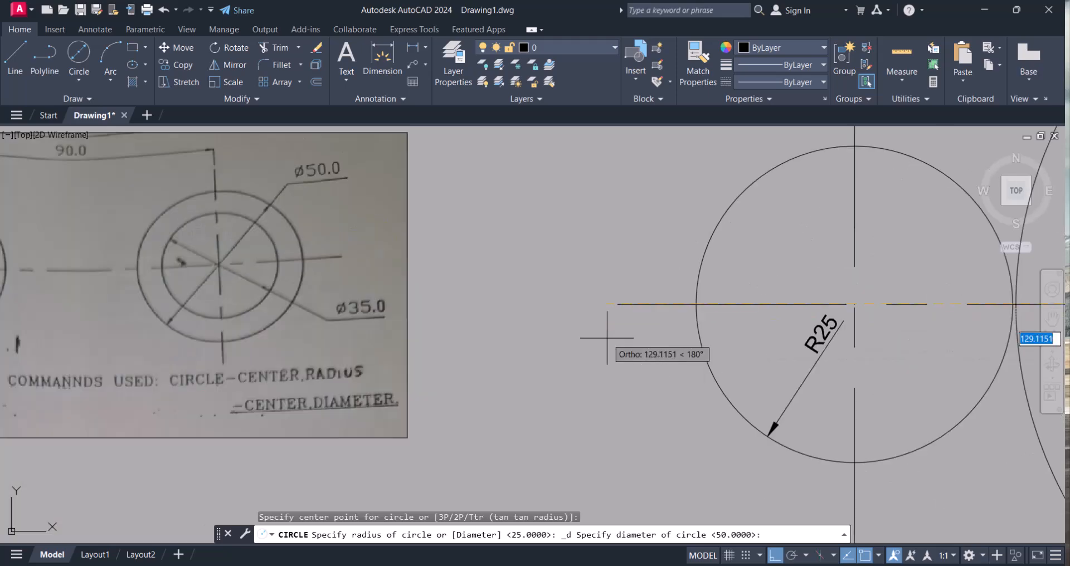
{"action": "scroll", "coordinate": [607, 338], "scroll_direction": "down", "scroll_amount": 4}
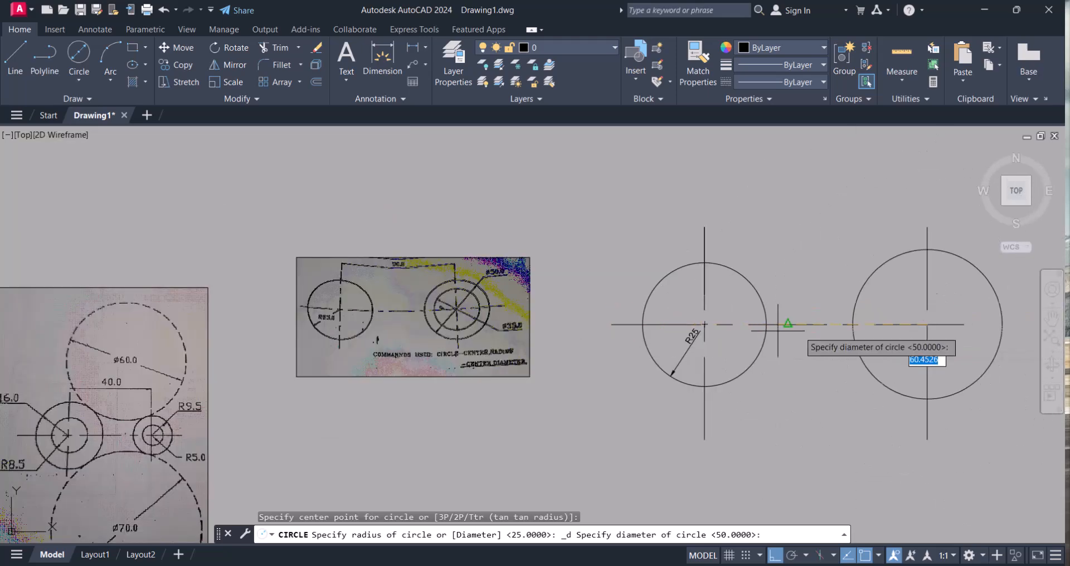
{"action": "type", "text": "50"}
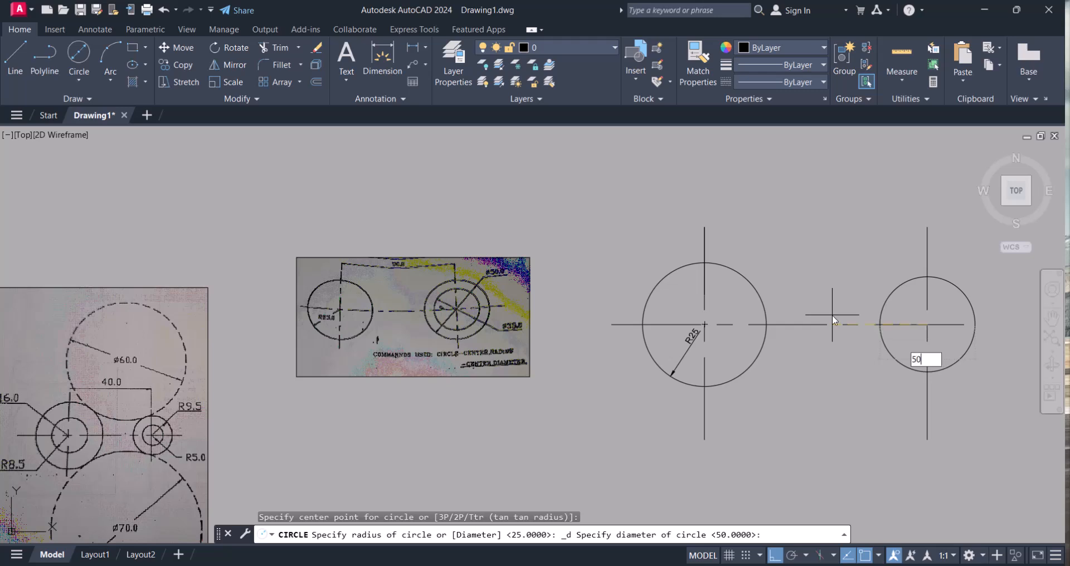
{"action": "key", "text": "Return"}
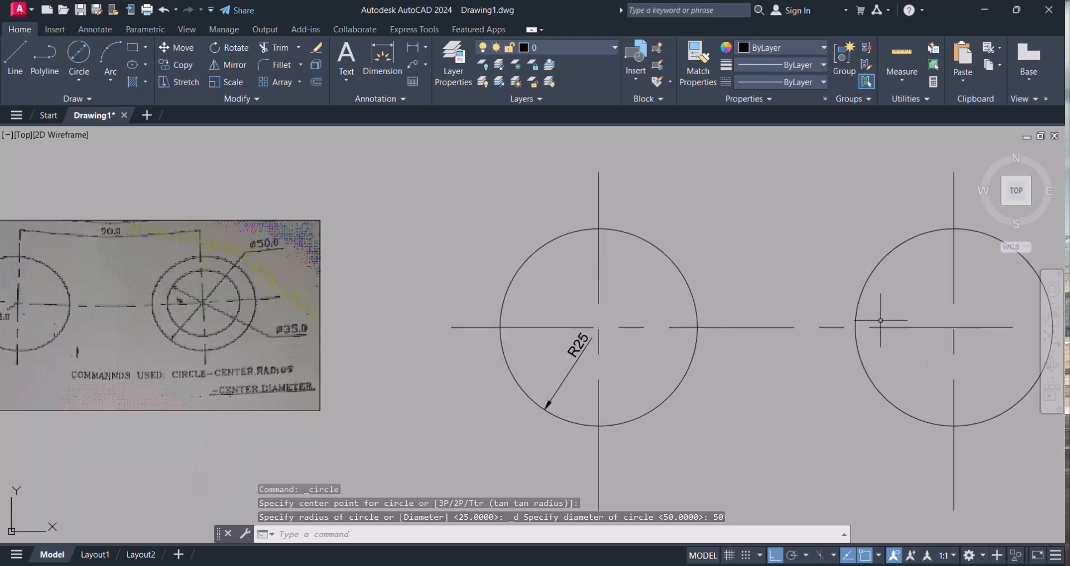
- Draw a concentric 35-diameter circle inside the right-hand circle with Center, Diameter
{"action": "scroll", "coordinate": [814, 333], "scroll_direction": "up", "scroll_amount": 3}
{"action": "scroll", "coordinate": [812, 334], "scroll_direction": "down", "scroll_amount": 2}
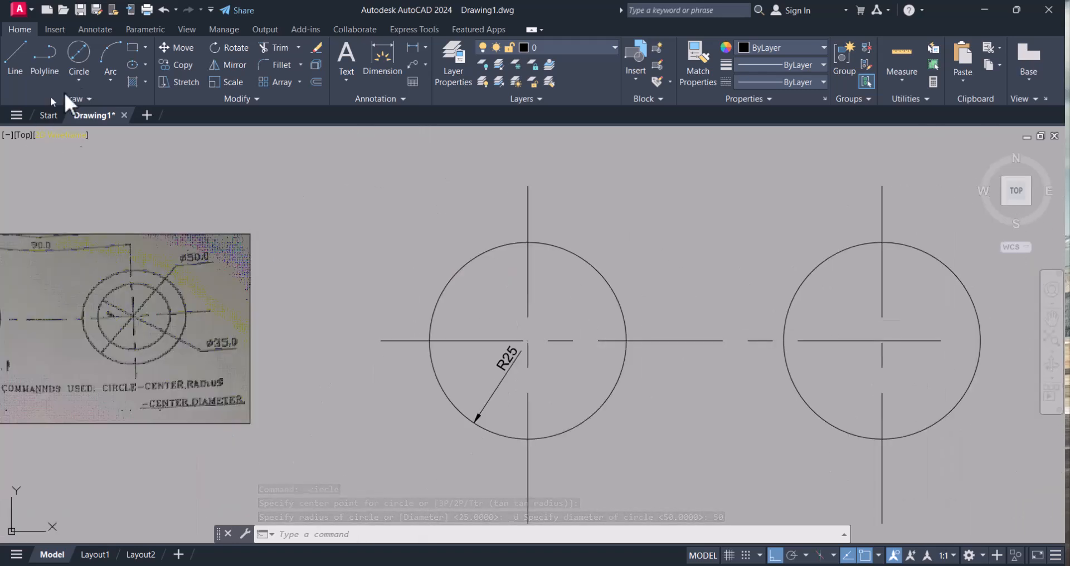
{"action": "left_click", "coordinate": [85, 79]}
{"action": "left_click", "coordinate": [101, 131]}
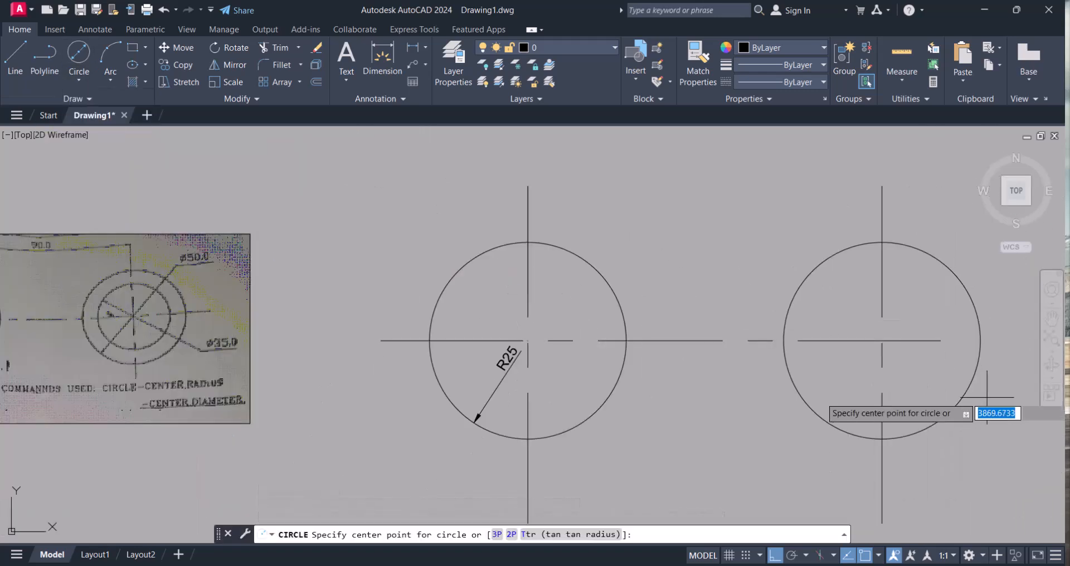
{"action": "left_click", "coordinate": [881, 341]}
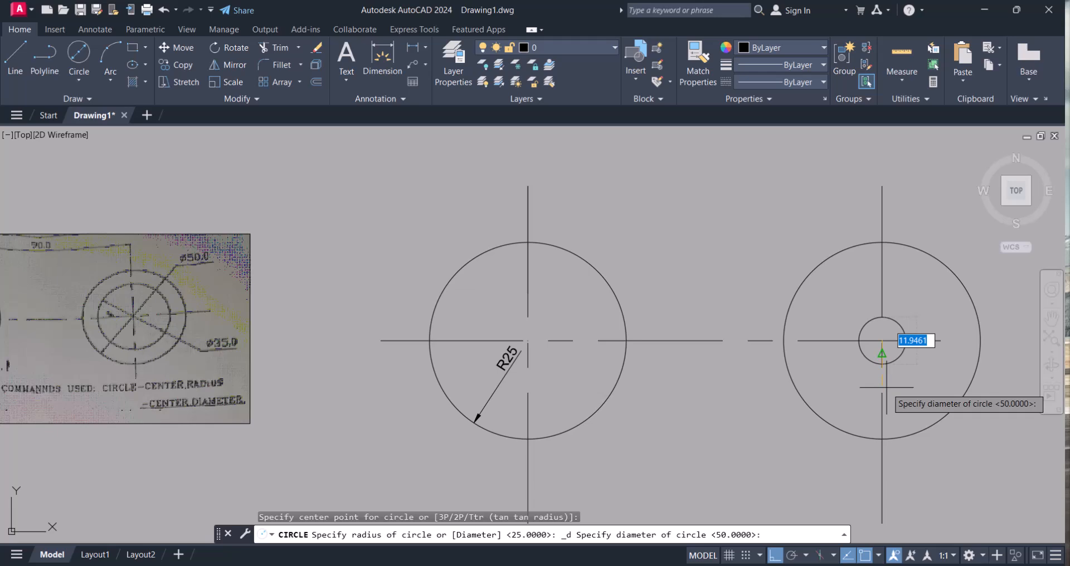
{"action": "type", "text": "35"}
{"action": "key", "text": "Return"}
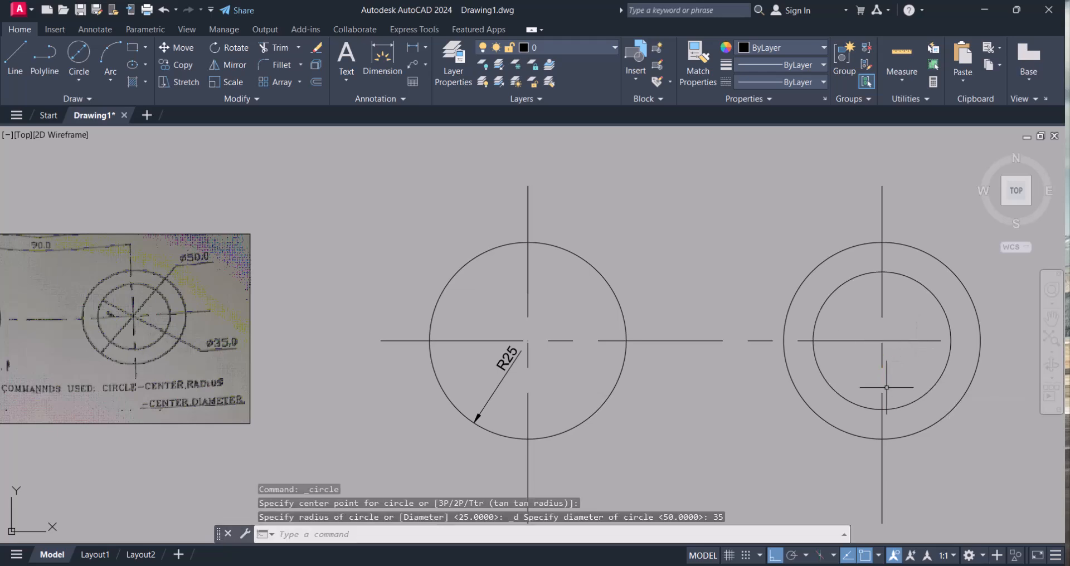
- Stretch the right end of the horizontal centre line outward past the right-hand outer circle's edge
{"action": "left_click", "coordinate": [847, 367]}
{"action": "left_click", "coordinate": [841, 334]}
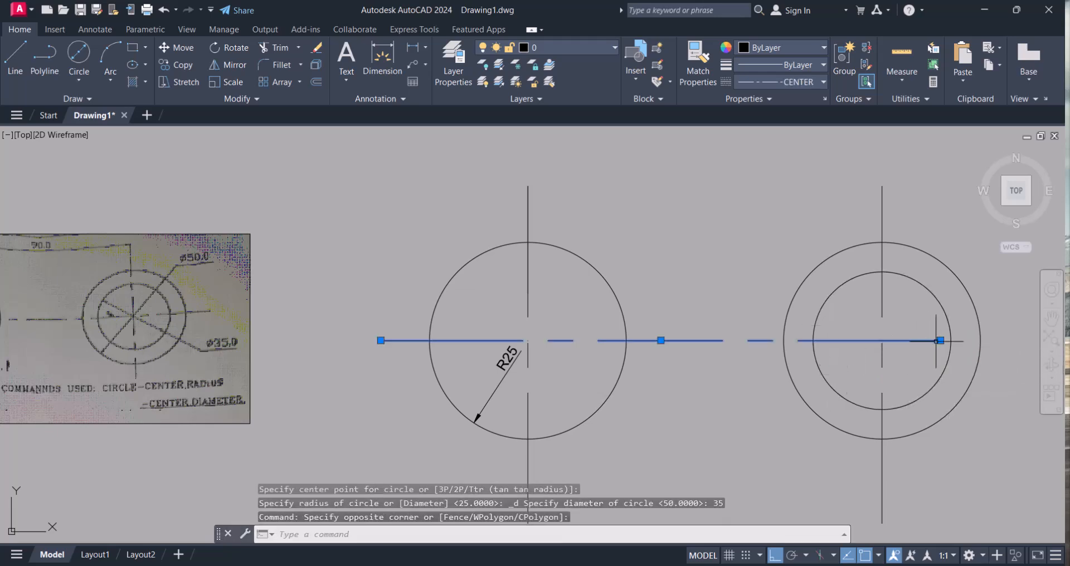
{"action": "left_click", "coordinate": [941, 340]}
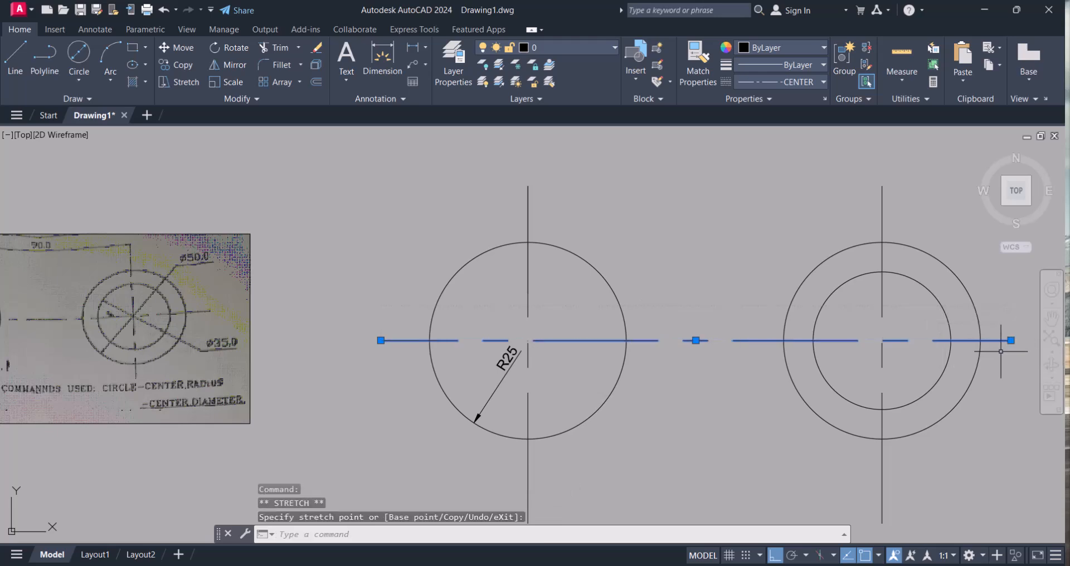
- Add a diameter dimension to the right-hand outer circle, with its text above and to the right of the circle
{"action": "key", "text": "Escape"}
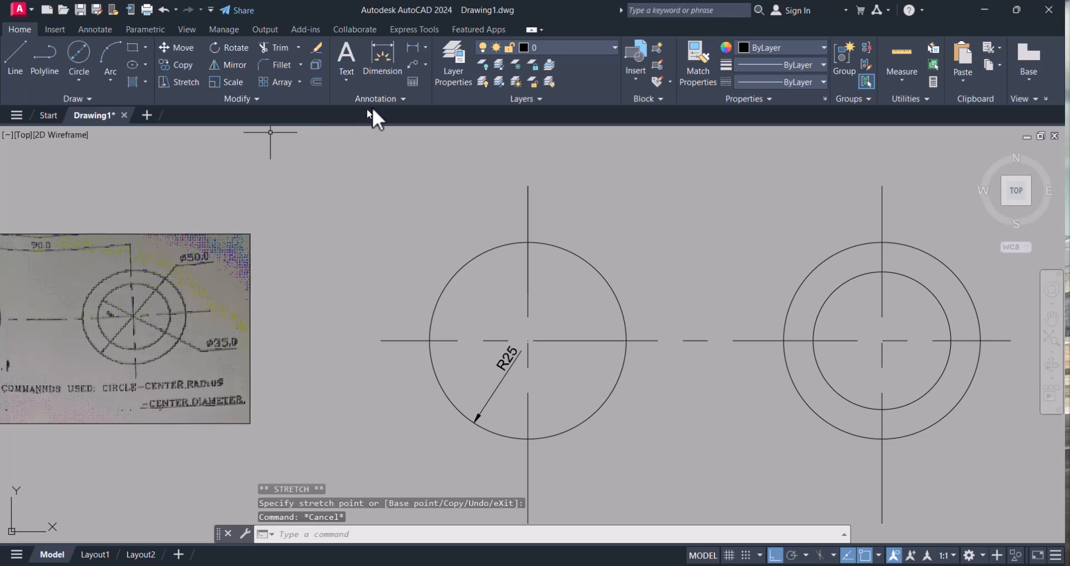
{"action": "left_click", "coordinate": [425, 47]}
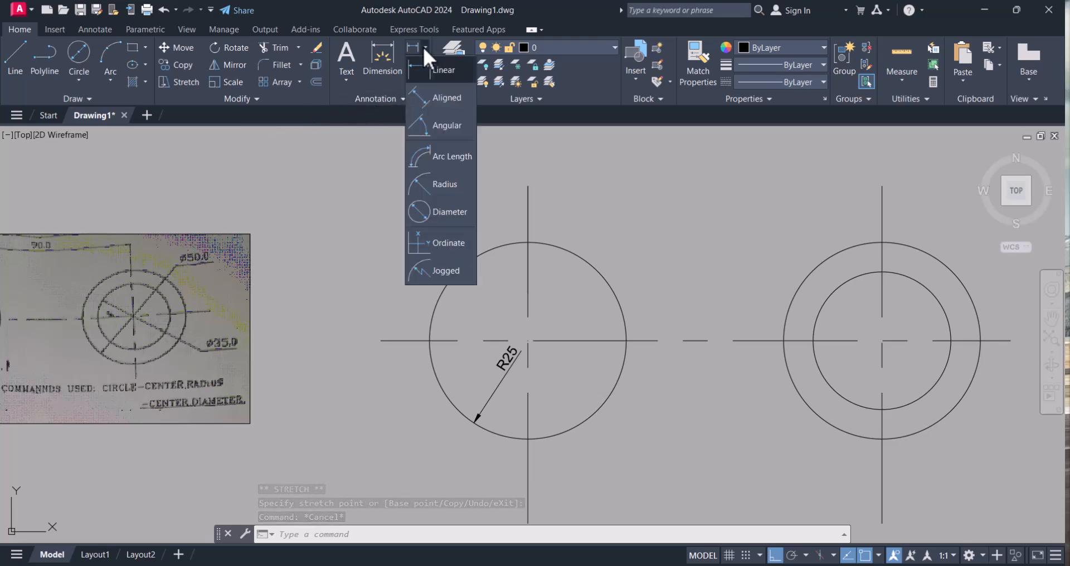
{"action": "left_click", "coordinate": [443, 211]}
{"action": "left_click", "coordinate": [955, 409]}
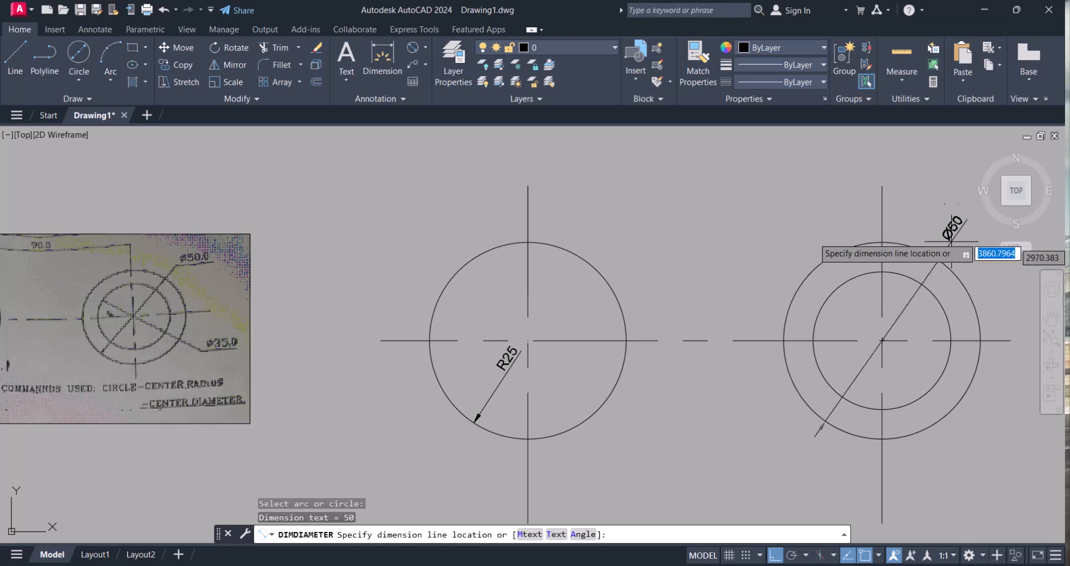
{"action": "left_click", "coordinate": [951, 209]}
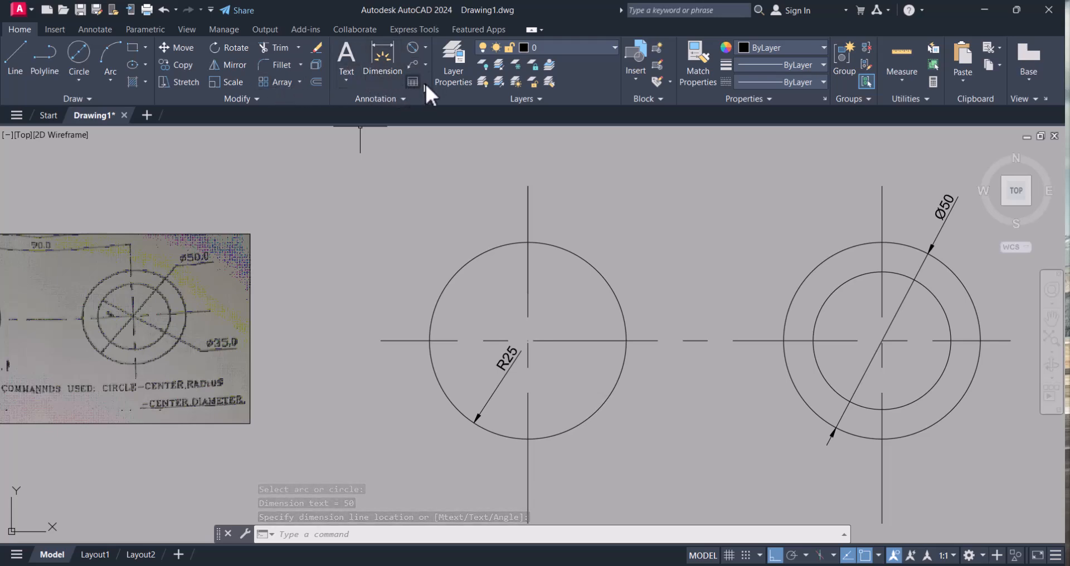
- Add a diameter dimension to the right-hand inner circle, with its text below and to the right of the circles
{"action": "left_click", "coordinate": [424, 48]}
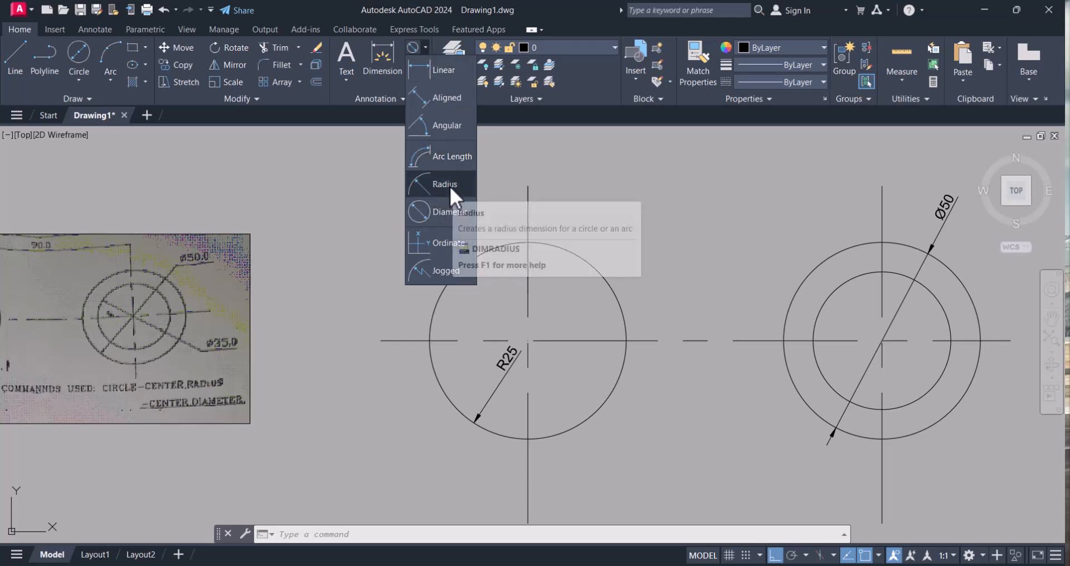
{"action": "left_click", "coordinate": [449, 216]}
{"action": "left_click", "coordinate": [929, 393]}
{"action": "left_click", "coordinate": [987, 479]}
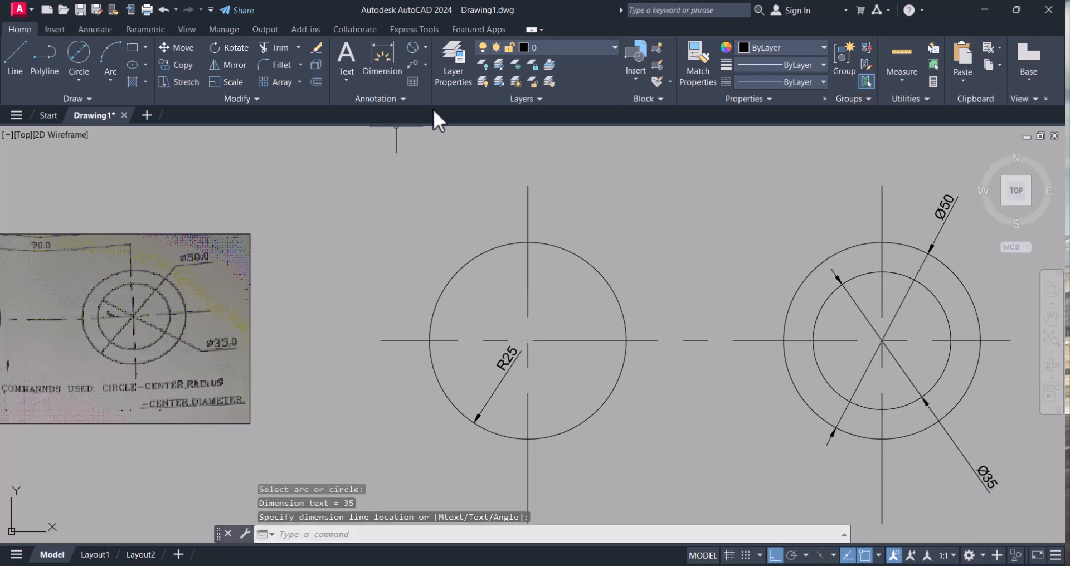
- Add a horizontal linear dimension between the upper ends of the two vertical centre lines, placed above the circles
{"action": "left_click", "coordinate": [423, 49]}
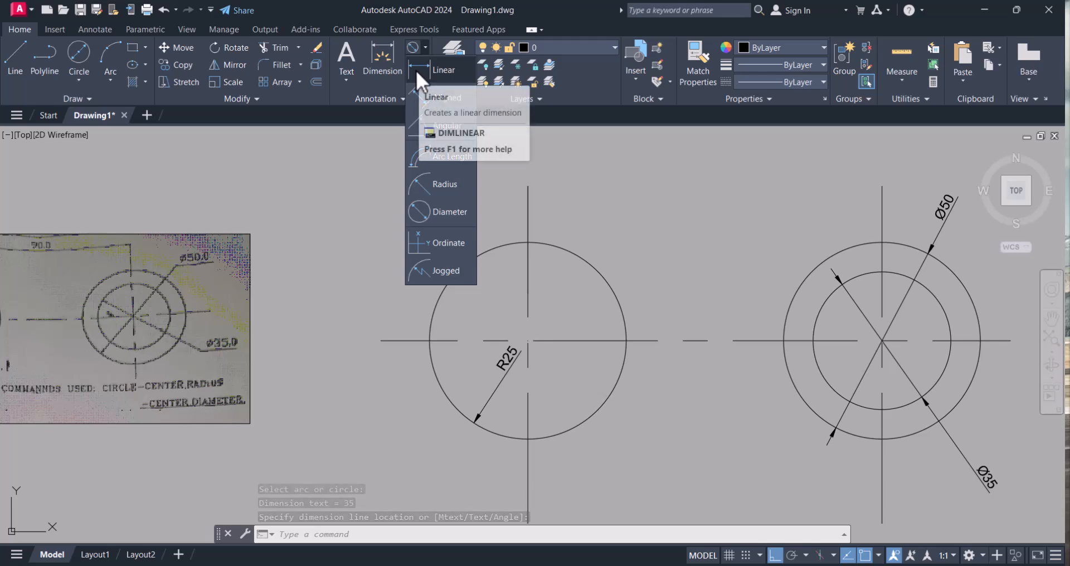
{"action": "left_click", "coordinate": [416, 70]}
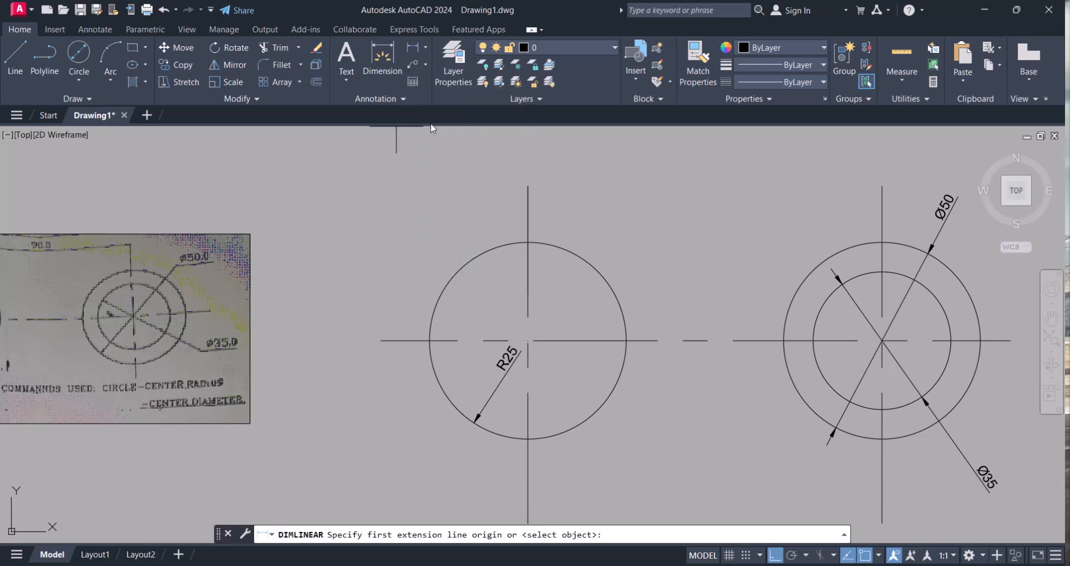
{"action": "left_click", "coordinate": [528, 186]}
{"action": "left_click", "coordinate": [882, 187]}
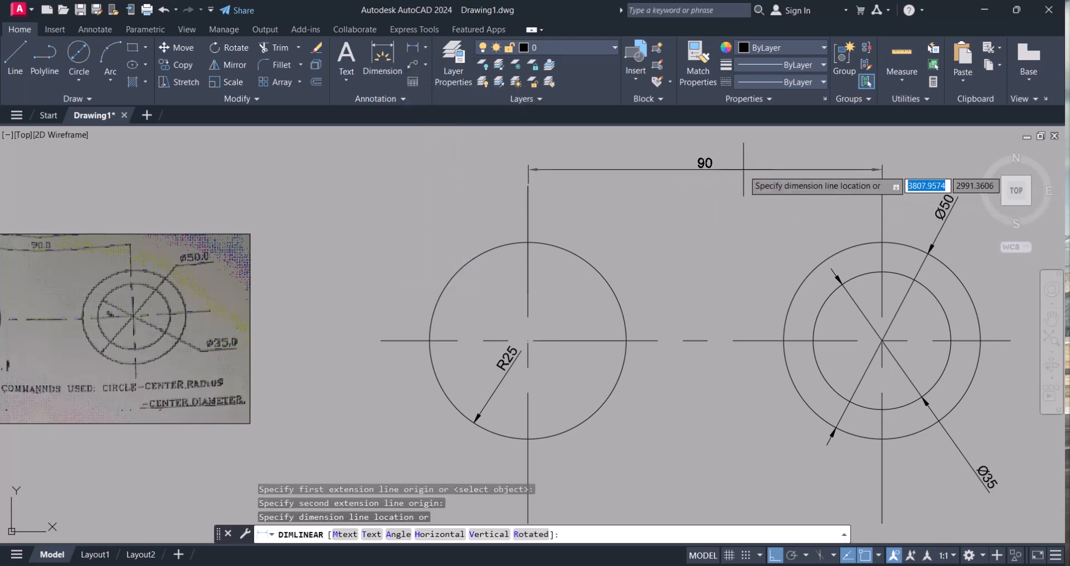
{"action": "left_click", "coordinate": [742, 161]}
- Add the multiline text "centre, radius" just below the left circle
{"action": "scroll", "coordinate": [700, 229], "scroll_direction": "down", "scroll_amount": 2}
{"action": "scroll", "coordinate": [724, 260], "scroll_direction": "up", "scroll_amount": 2}
{"action": "scroll", "coordinate": [724, 260], "scroll_direction": "down", "scroll_amount": 2}
{"action": "scroll", "coordinate": [622, 376], "scroll_direction": "up", "scroll_amount": 4}
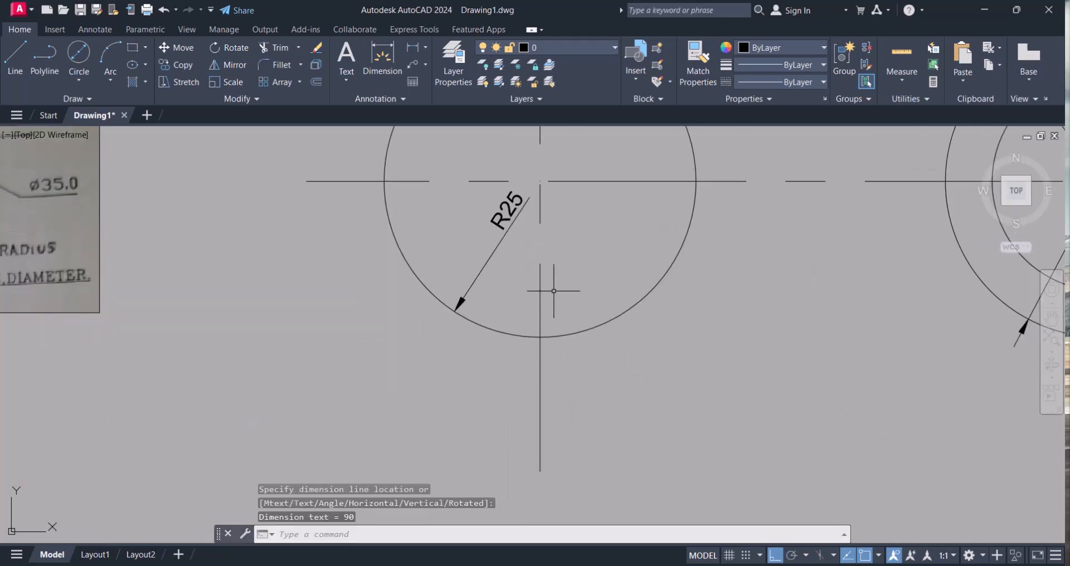
{"action": "middle_click_drag", "start_coordinate": [554, 292], "coordinate": [553, 309]}
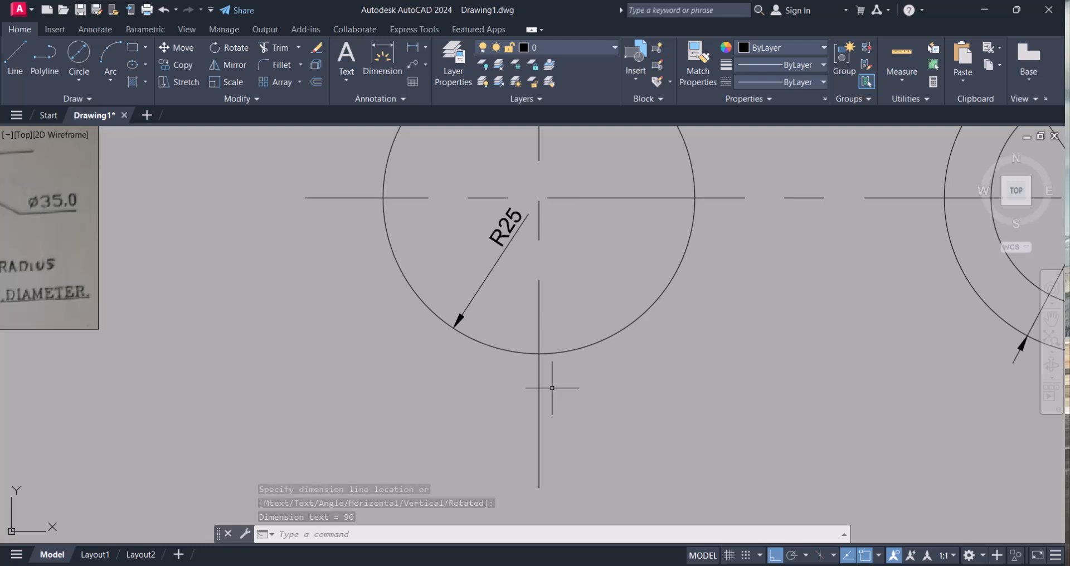
{"action": "scroll", "coordinate": [522, 324], "scroll_direction": "down", "scroll_amount": 3}
{"action": "middle_click_drag", "start_coordinate": [847, 365], "coordinate": [816, 365]}
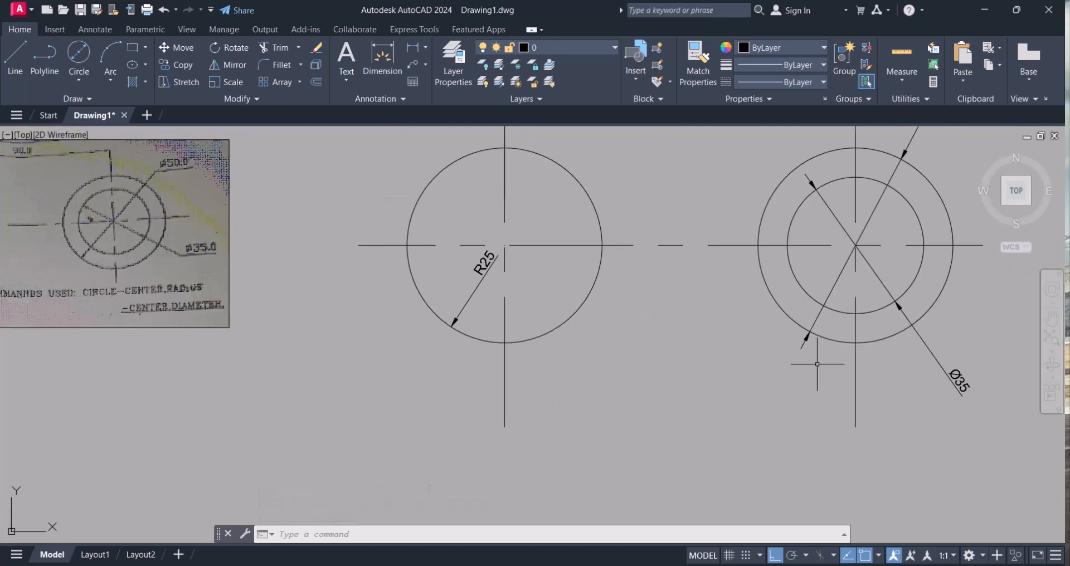
{"action": "scroll", "coordinate": [537, 385], "scroll_direction": "up", "scroll_amount": 2}
{"action": "type", "text": "MT"}
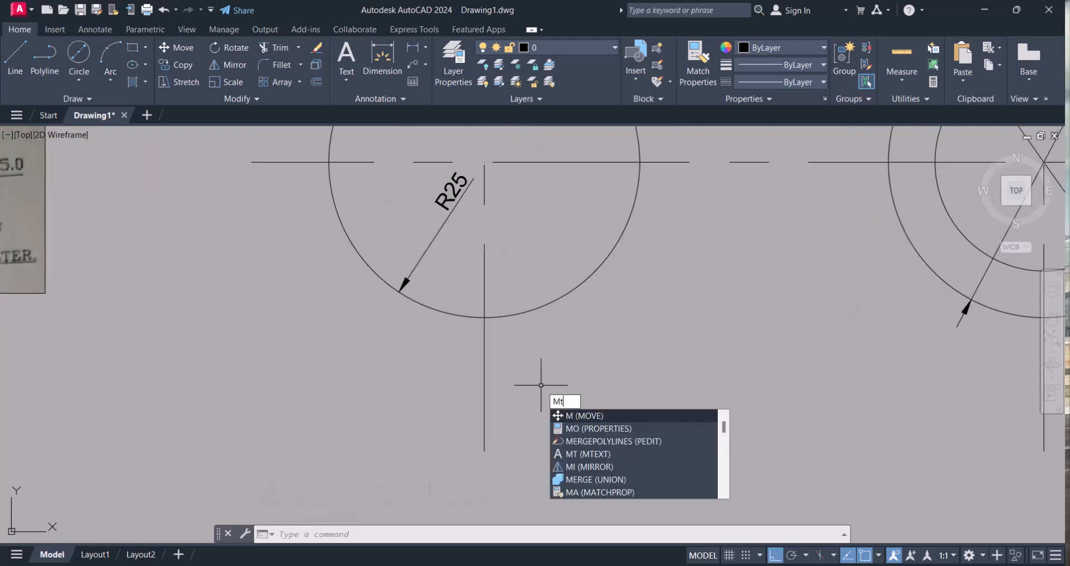
{"action": "key", "text": "Return"}
{"action": "left_click", "coordinate": [404, 358]}
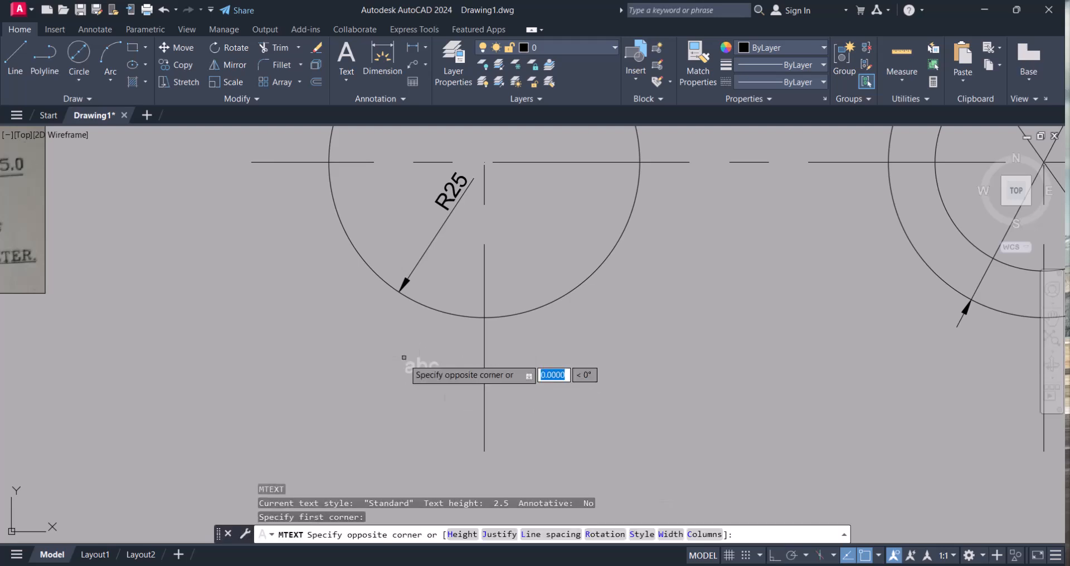
{"action": "left_click", "coordinate": [646, 417]}
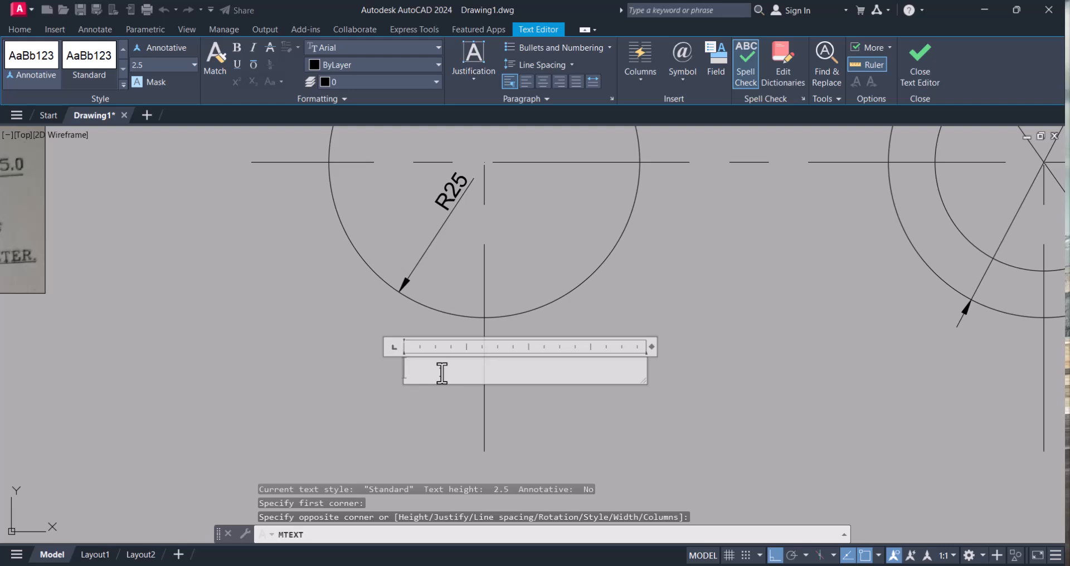
{"action": "type", "text": "centre, radius"}
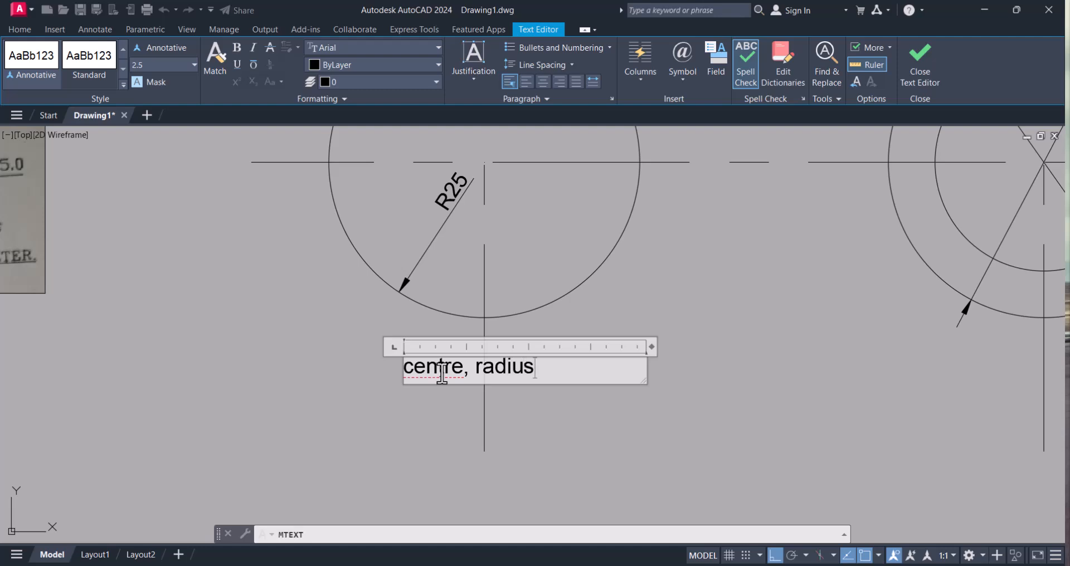
{"action": "key", "text": "Escape"}
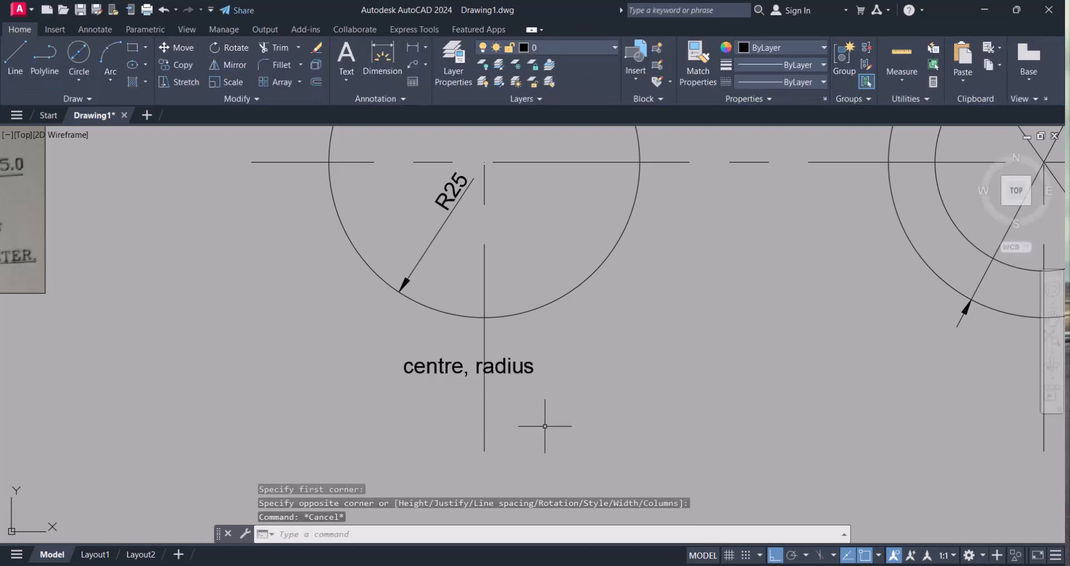
{"action": "key", "text": "Escape"}
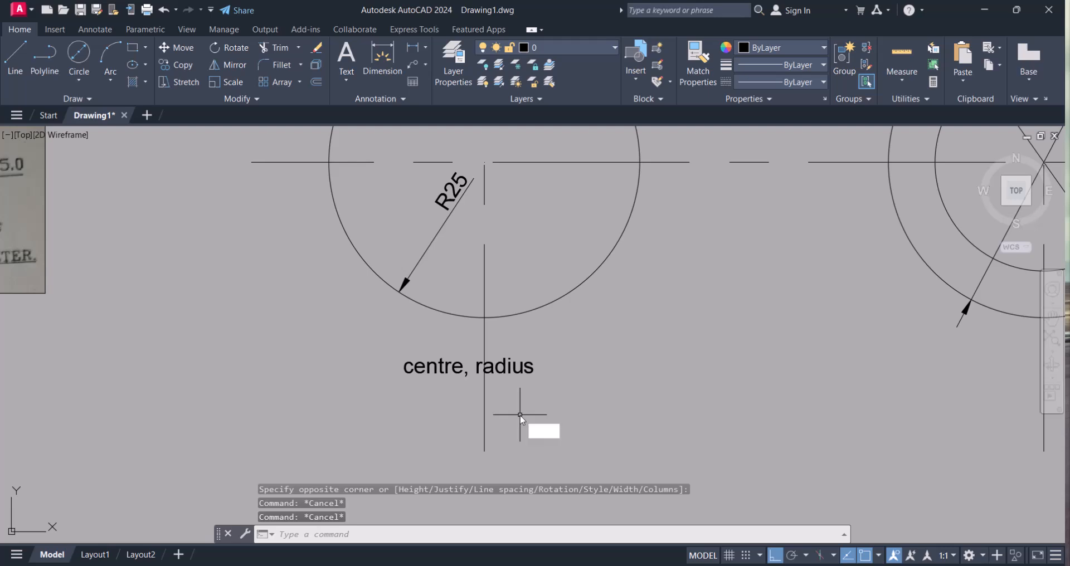
{"action": "left_click", "coordinate": [570, 362]}
{"action": "key", "text": "Escape"}
{"action": "key", "text": "Escape"}
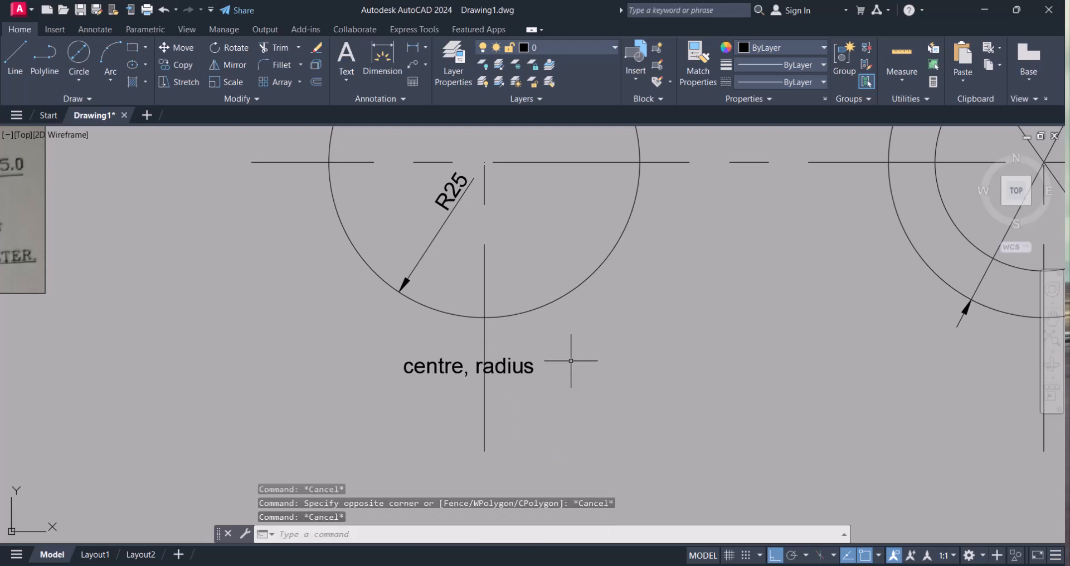
- Break the left vertical centre line just above the text so that its lower end is removed
{"action": "type", "text": "br"}
{"action": "key", "text": "Return"}
{"action": "left_click", "coordinate": [482, 350]}
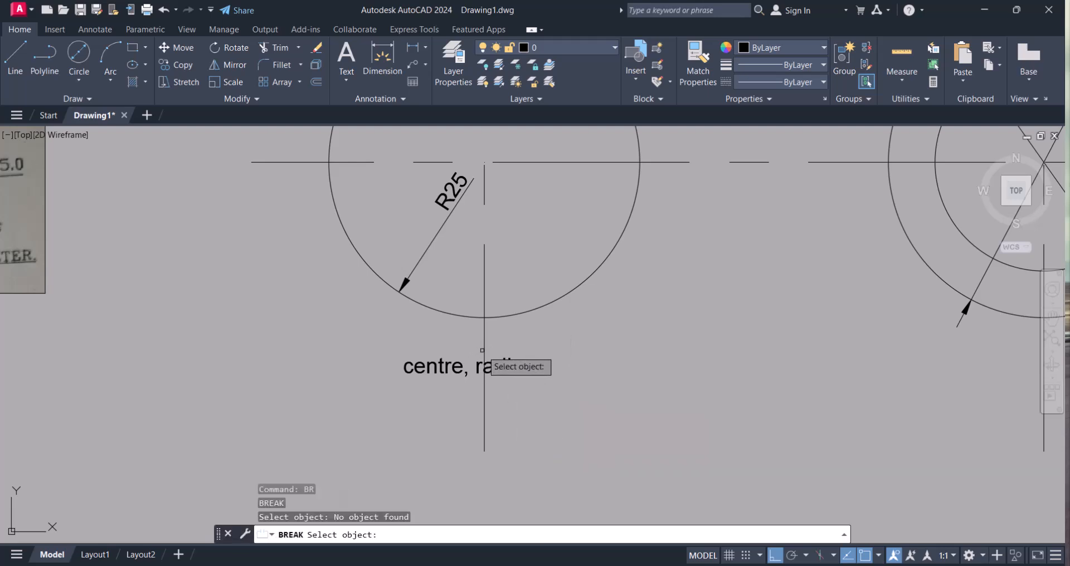
{"action": "left_click", "coordinate": [484, 446]}
{"action": "key", "text": "Escape"}
{"action": "scroll", "coordinate": [485, 446], "scroll_direction": "down", "scroll_amount": 2}
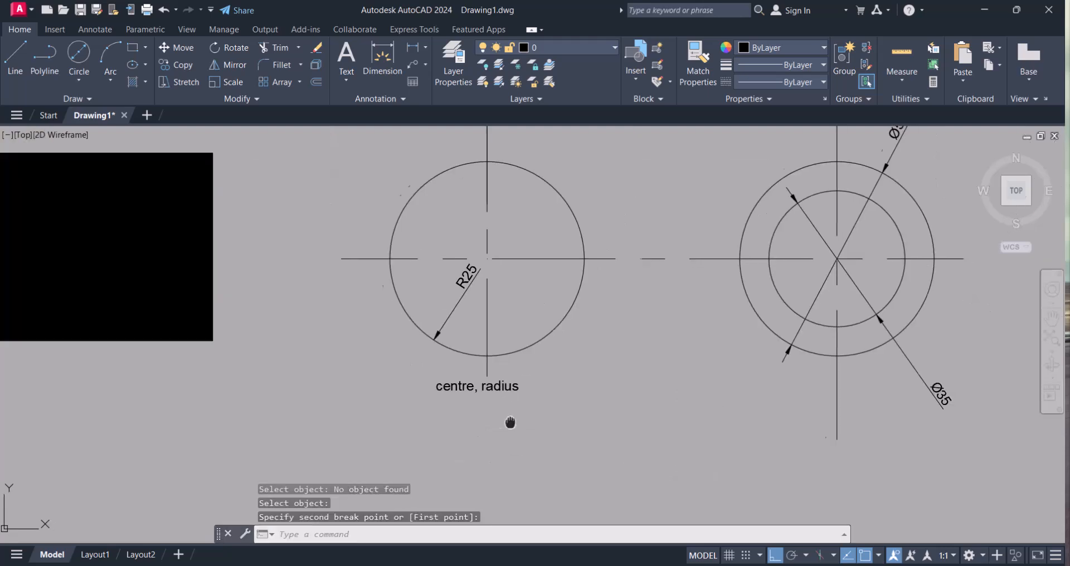
{"action": "key", "text": "Escape"}
{"action": "type", "text": "c"}
{"action": "key", "text": "Return"}
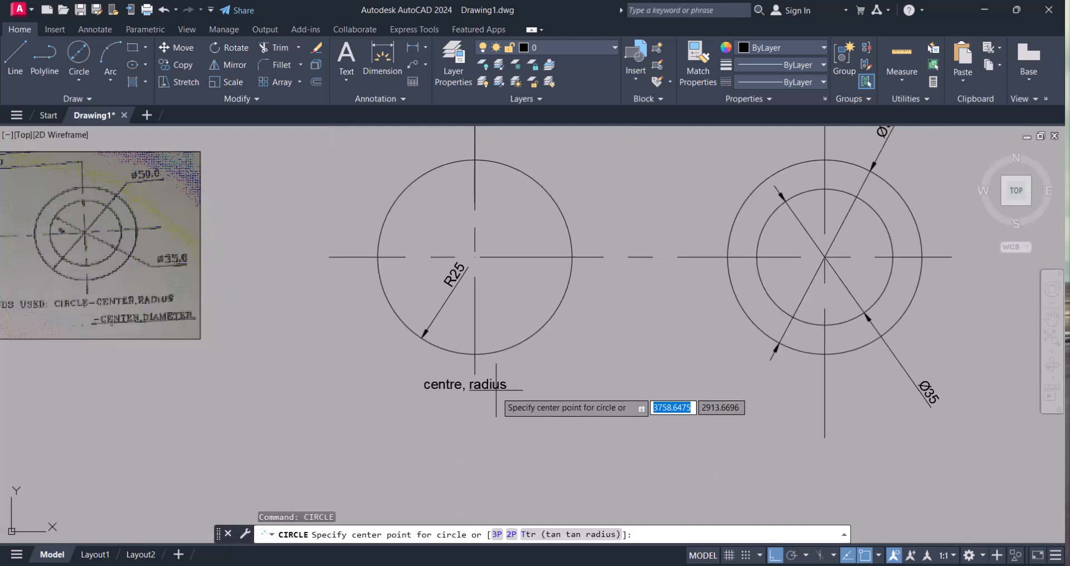
{"action": "key", "text": "Escape"}
{"action": "type", "text": "c"}
{"action": "key", "text": "Return"}
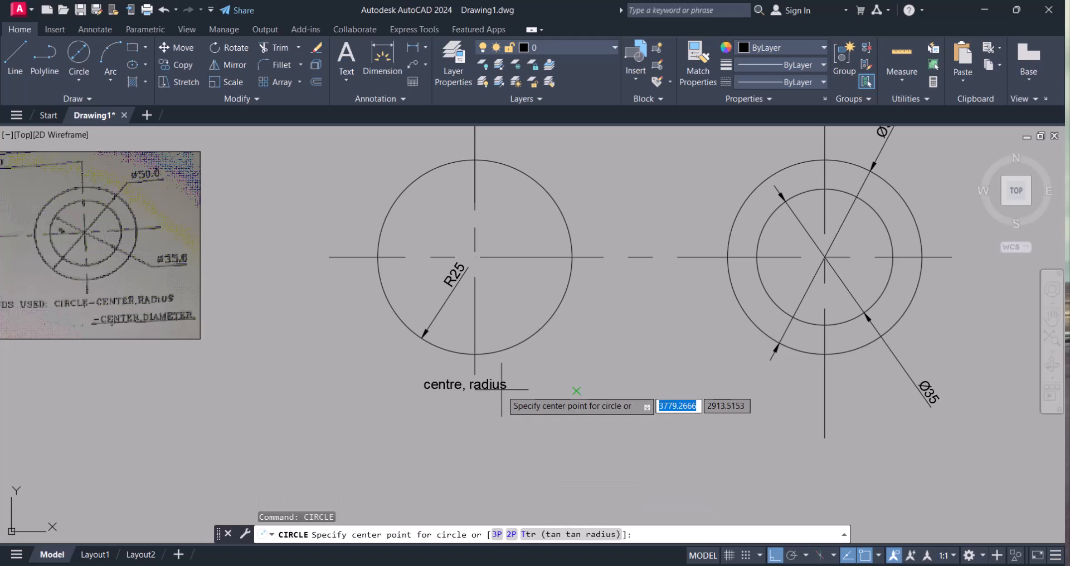
{"action": "key", "text": "Return"}
{"action": "key", "text": "Escape"}
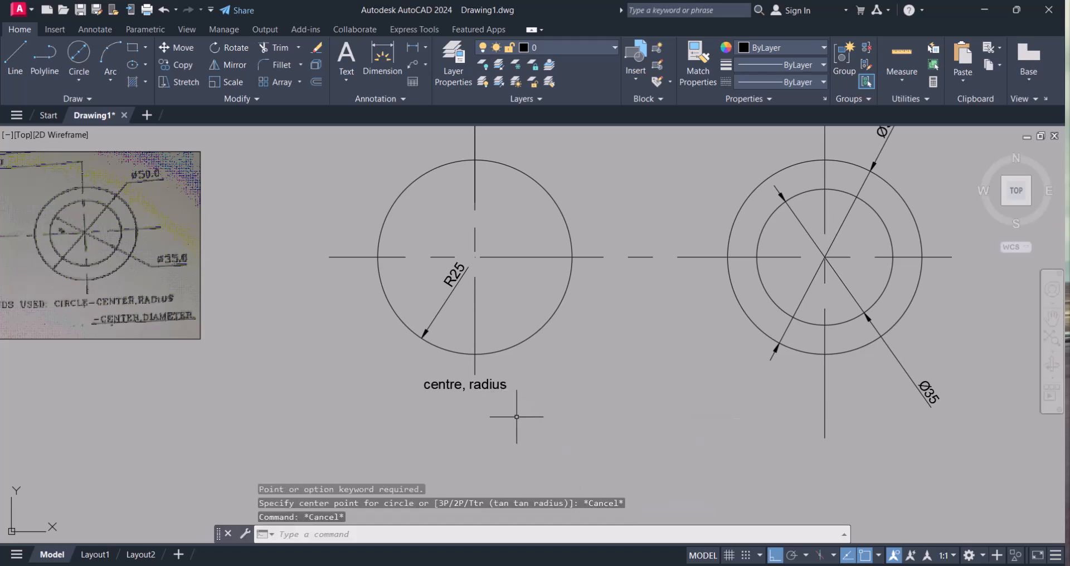
- Copy the "centre, radius" text horizontally to below the right-hand circles
{"action": "type", "text": "co"}
{"action": "left_click", "coordinate": [564, 447]}
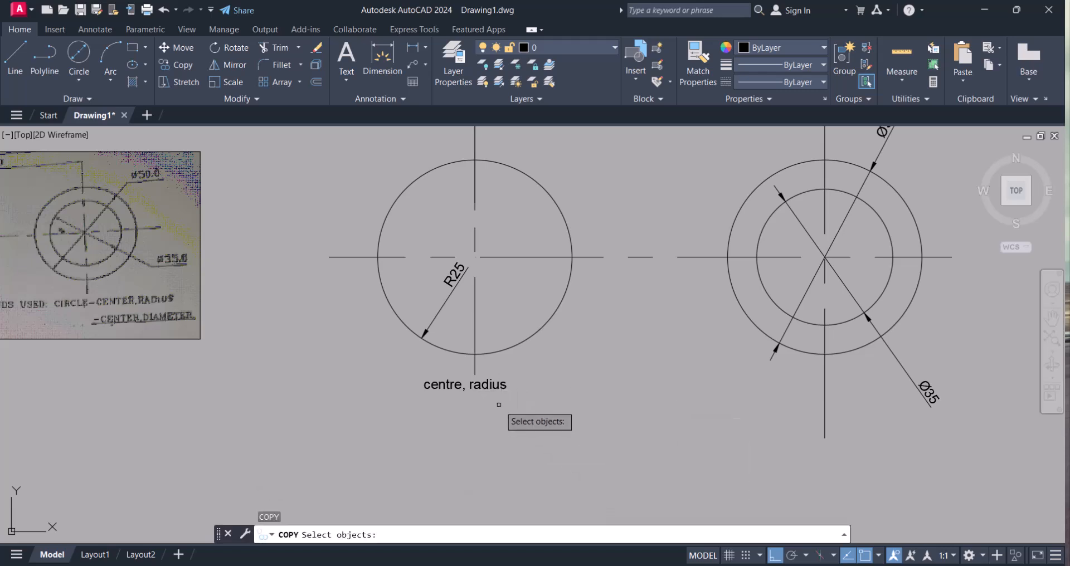
{"action": "left_click", "coordinate": [498, 388]}
{"action": "key", "text": "Return"}
{"action": "left_click", "coordinate": [498, 388]}
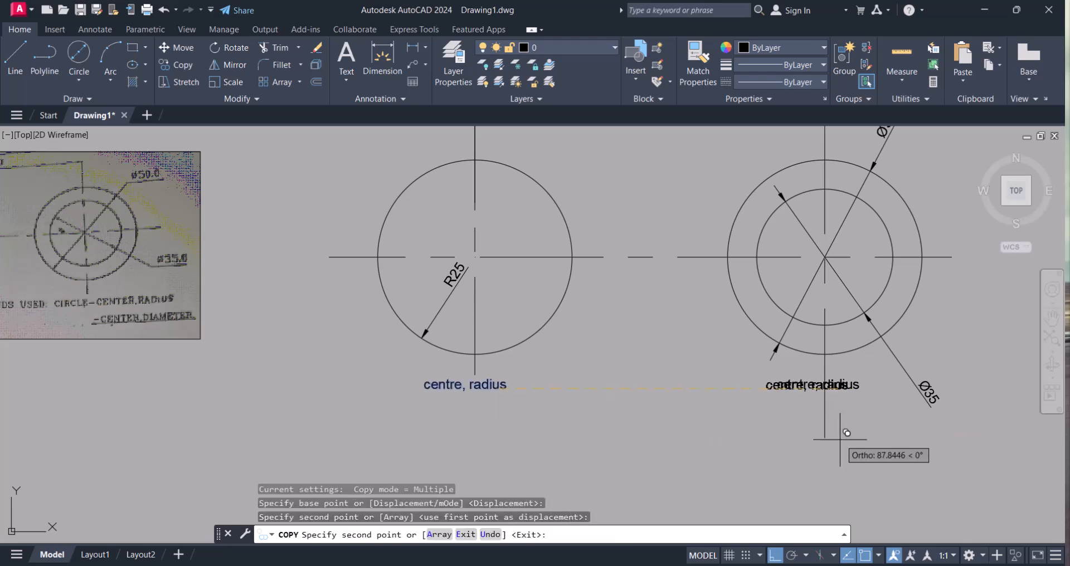
{"action": "key", "text": "Escape"}
- Replace "radius" with "Diameter" in the copied text below the right-hand circles
{"action": "scroll", "coordinate": [844, 427], "scroll_direction": "up", "scroll_amount": 4}
{"action": "type", "text": "ed"}
{"action": "key", "text": "Return"}
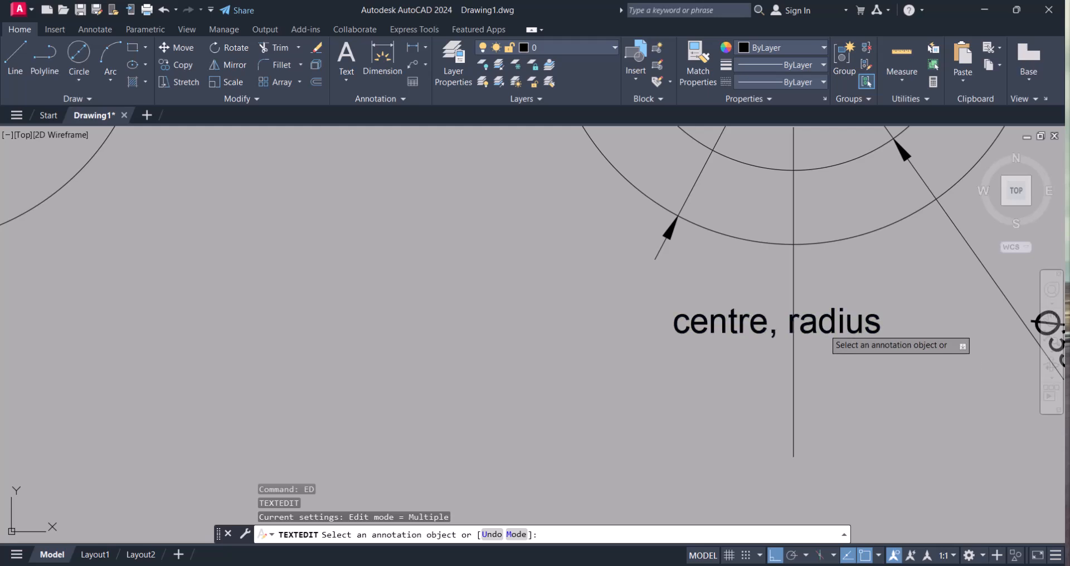
{"action": "left_click", "coordinate": [785, 327]}
{"action": "left_click_drag", "start_coordinate": [785, 326], "coordinate": [893, 333]}
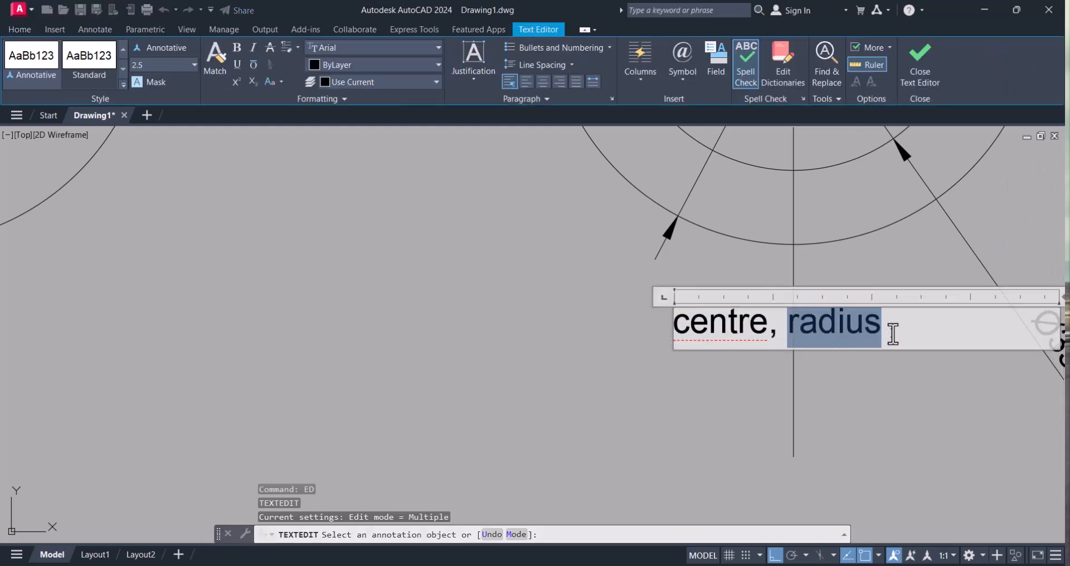
{"action": "type", "text": "Diameter"}
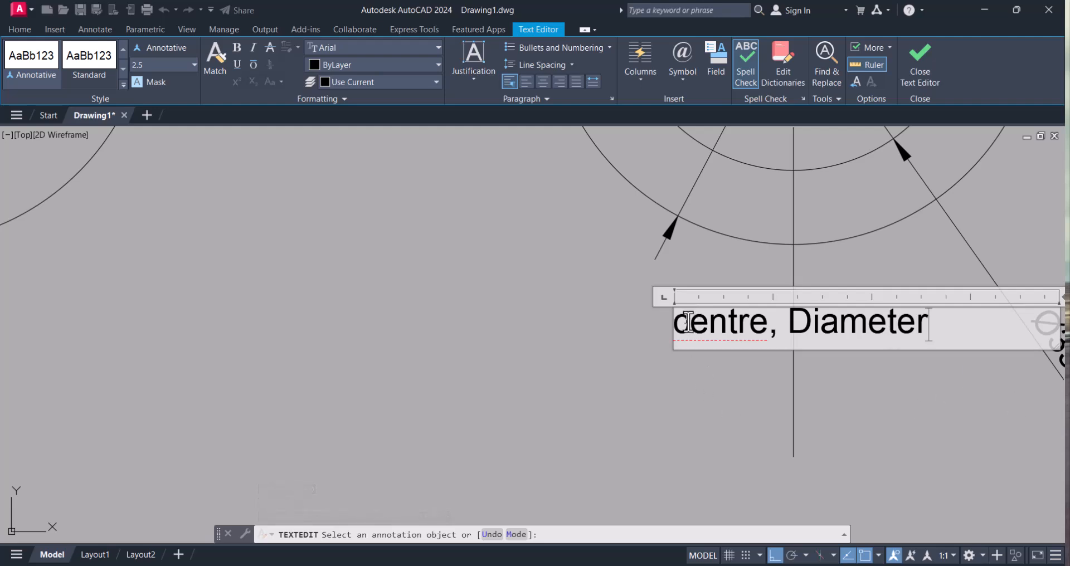
- Replace "centre," with "Circle" in the right-hand label so it reads "Circle Diameter"
{"action": "left_click_drag", "start_coordinate": [690, 332], "coordinate": [680, 329]}
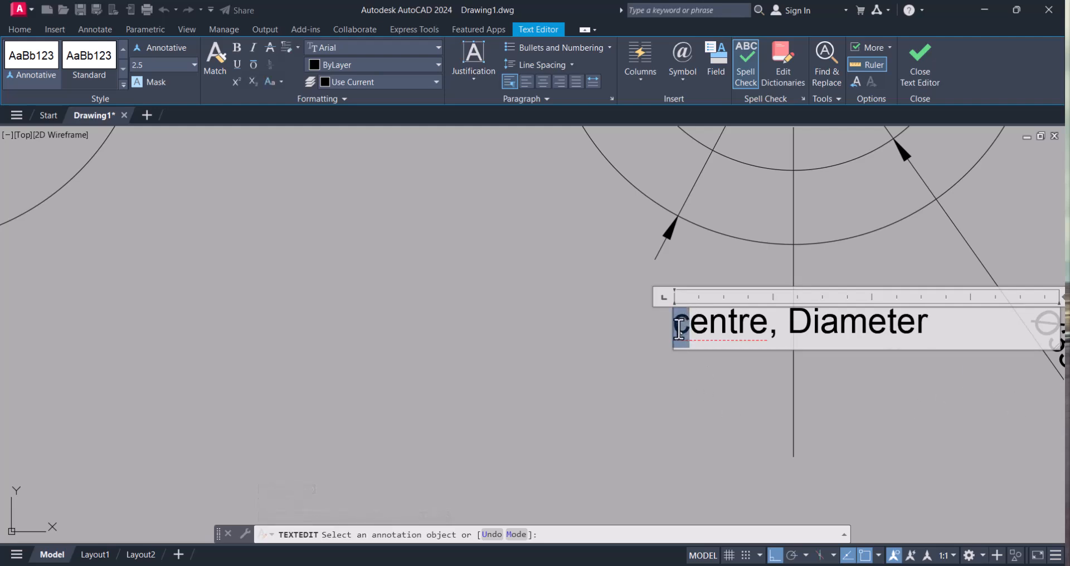
{"action": "left_click_drag", "start_coordinate": [778, 329], "coordinate": [662, 318]}
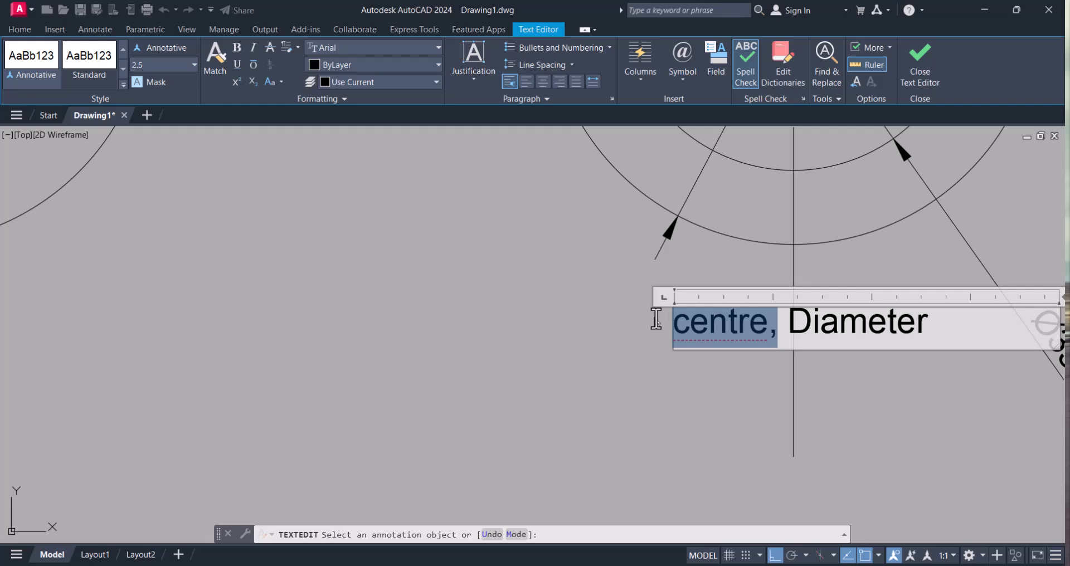
{"action": "type", "text": "circle"}
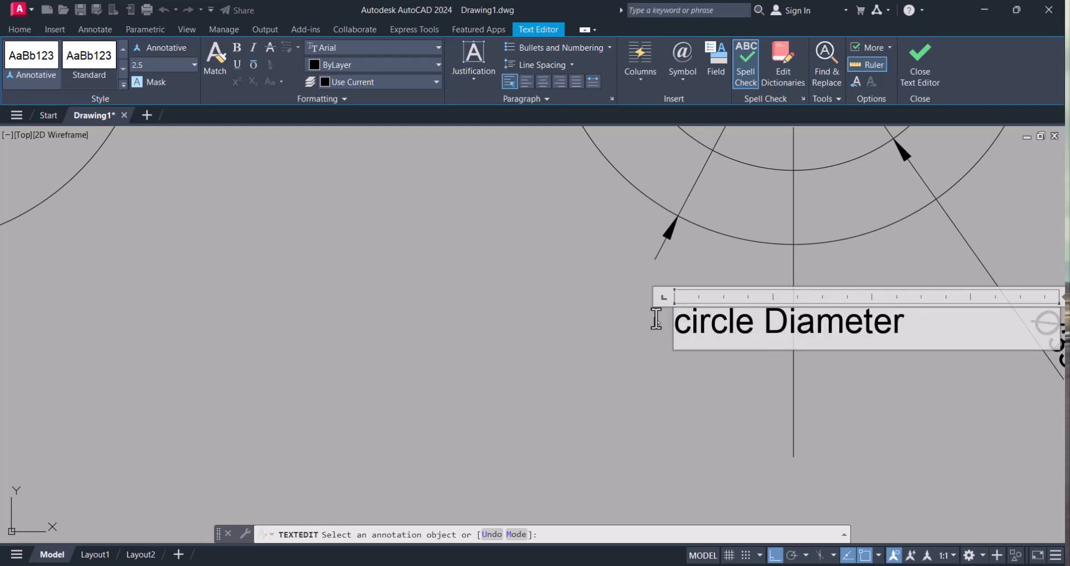
{"action": "left_click_drag", "start_coordinate": [693, 330], "coordinate": [681, 333]}
{"action": "type", "text": "C"}
{"action": "left_click", "coordinate": [671, 416]}
- Replace "centre" with "Circle" in the label below the left-hand circle so it reads "Circle, radius"
{"action": "scroll", "coordinate": [671, 412], "scroll_direction": "down", "scroll_amount": 4}
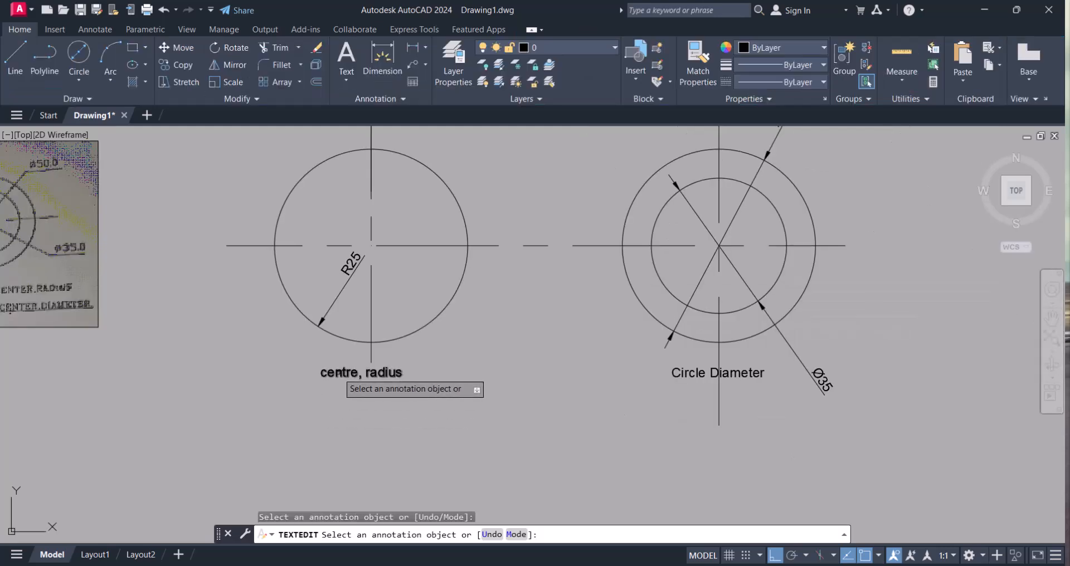
{"action": "left_click", "coordinate": [356, 373]}
{"action": "left_click_drag", "start_coordinate": [359, 373], "coordinate": [310, 372]}
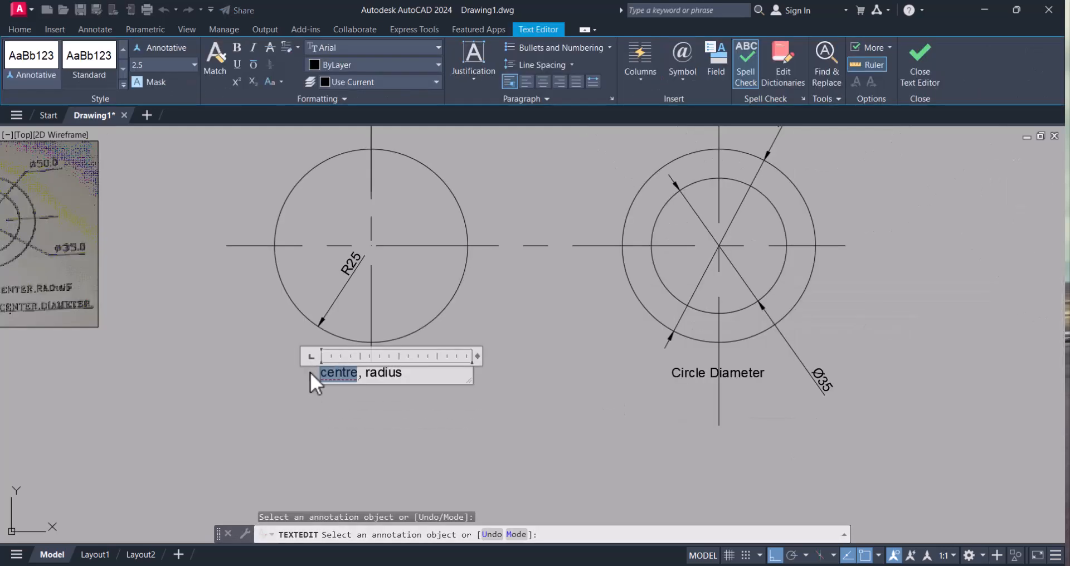
{"action": "type", "text": "Circ"}
{"action": "type", "text": "le"}
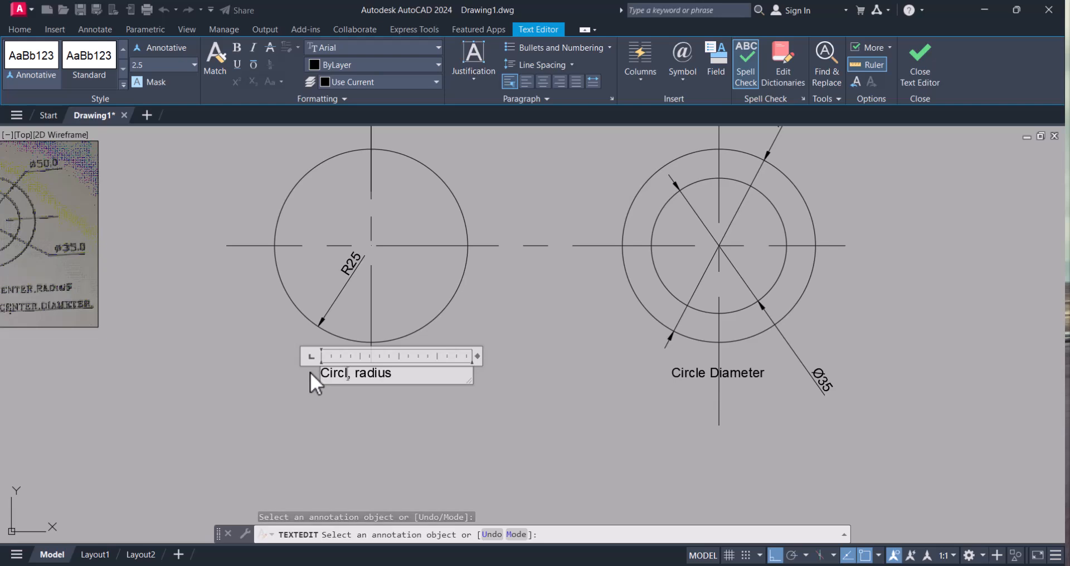
{"action": "left_click", "coordinate": [501, 437]}
{"action": "scroll", "coordinate": [484, 416], "scroll_direction": "down", "scroll_amount": 2}
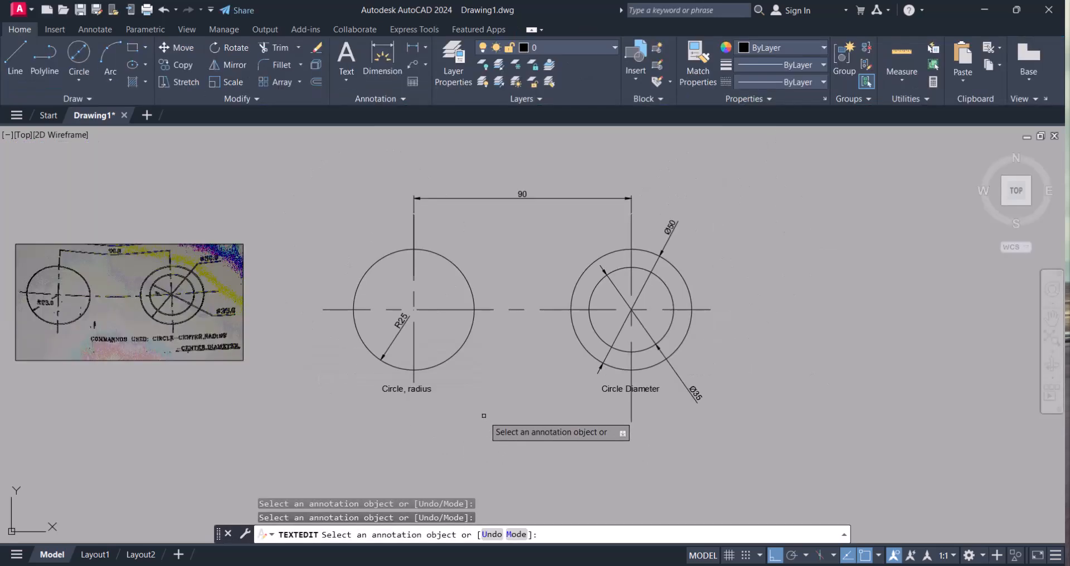
{"action": "middle_click_drag", "start_coordinate": [478, 413], "coordinate": [461, 361]}
{"action": "key", "text": "Escape"}
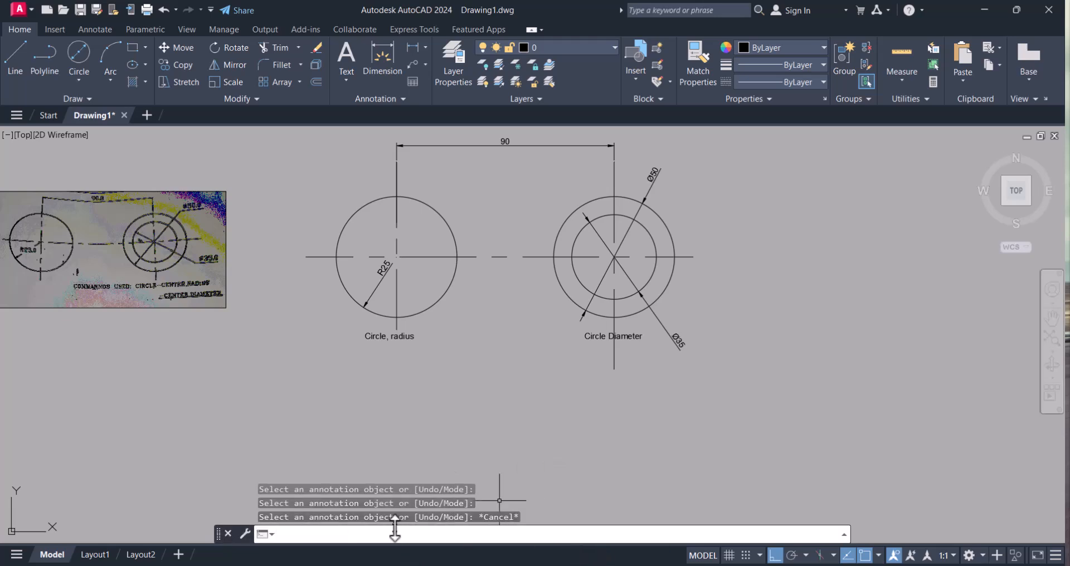
{"action": "type", "text": "c"}
{"action": "key", "text": "Return"}
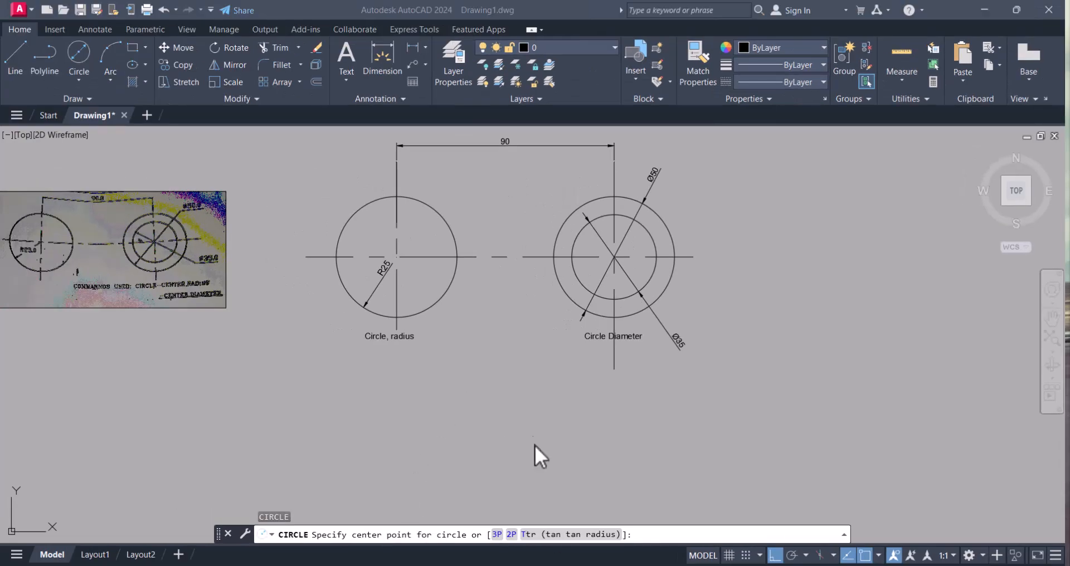
{"action": "key", "text": "Escape"}
- Draw a horizontal line 30 units long in the empty space below the labelled circles
{"action": "middle_click_drag", "start_coordinate": [534, 444], "coordinate": [538, 403]}
{"action": "type", "text": "l"}
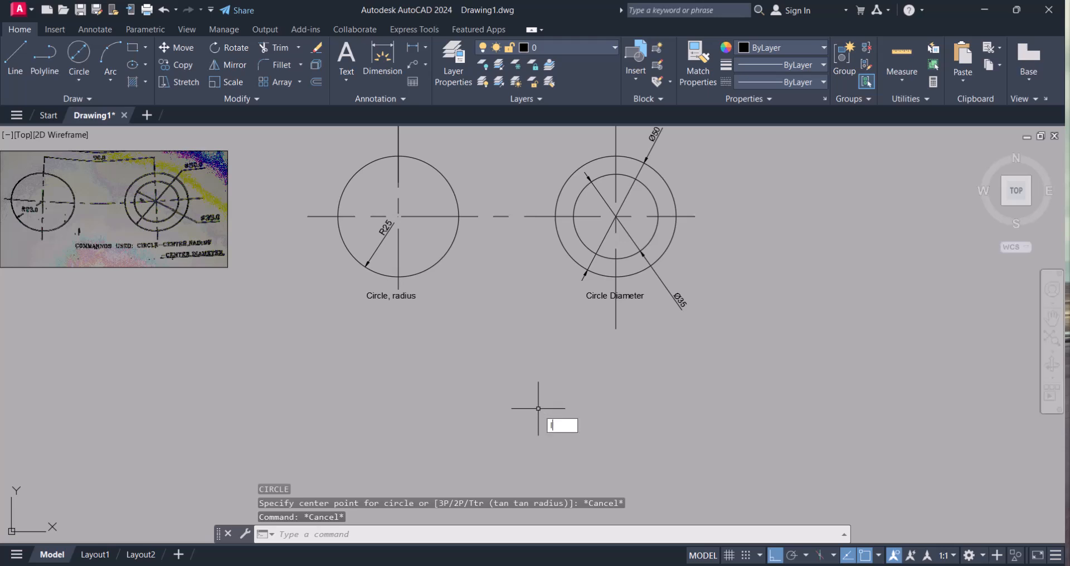
{"action": "key", "text": "Return"}
{"action": "left_click", "coordinate": [342, 428]}
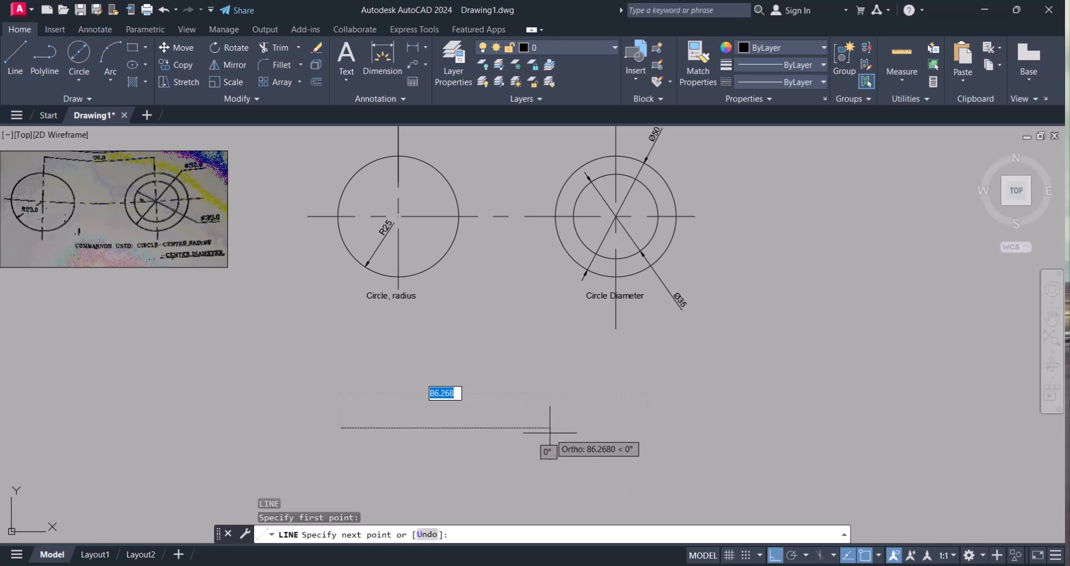
{"action": "type", "text": "30"}
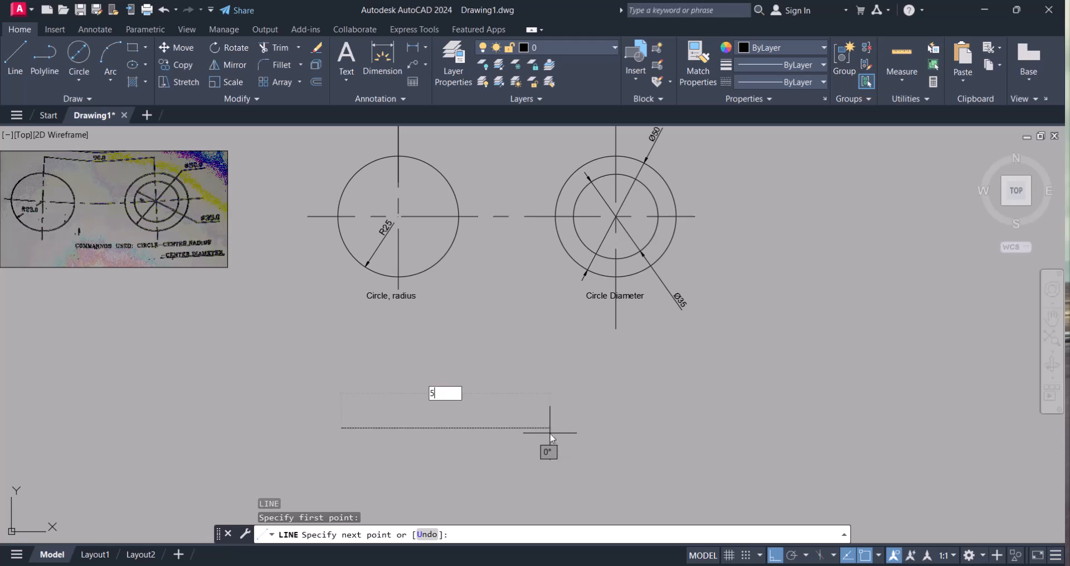
{"action": "key", "text": "Return"}
{"action": "key", "text": "Escape"}
- Draw a circle with the two-point (2P) option, using both endpoints of the 30-unit line as its diameter
{"action": "scroll", "coordinate": [286, 442], "scroll_direction": "up", "scroll_amount": 4}
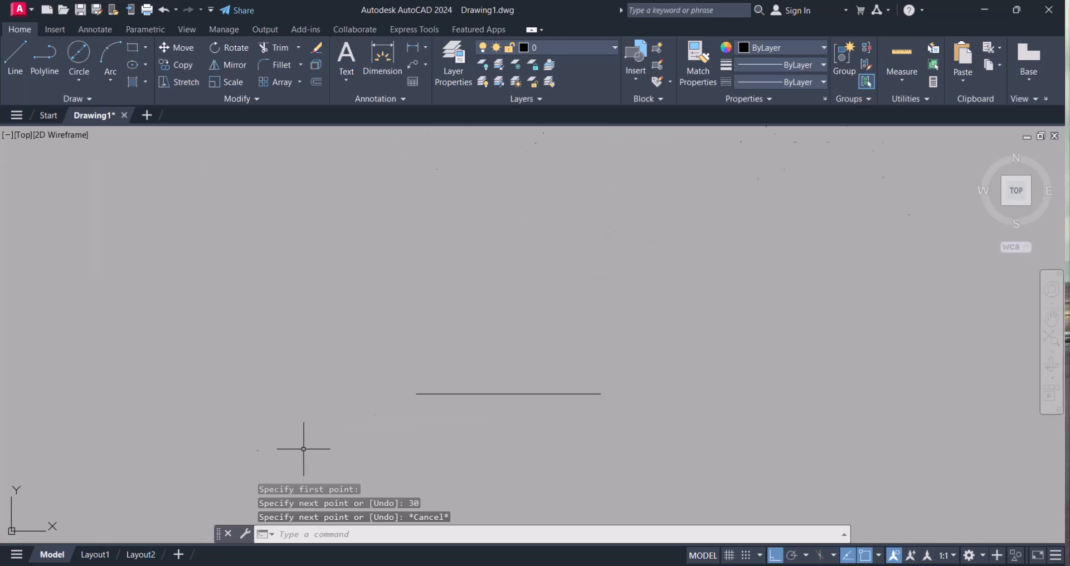
{"action": "middle_click_drag", "start_coordinate": [420, 459], "coordinate": [393, 430]}
{"action": "left_click", "coordinate": [368, 536]}
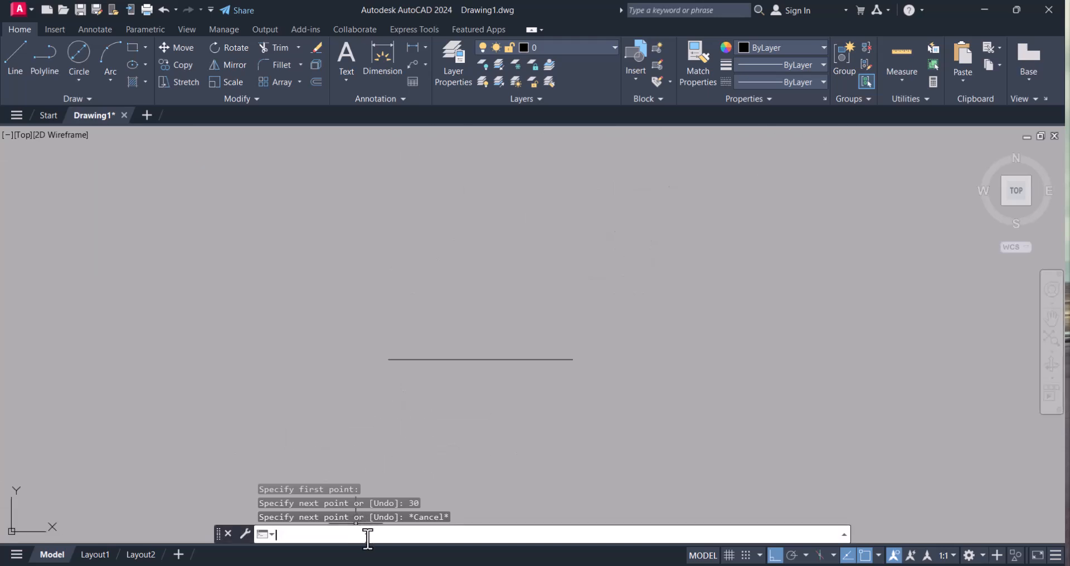
{"action": "type", "text": "c"}
{"action": "key", "text": "Return"}
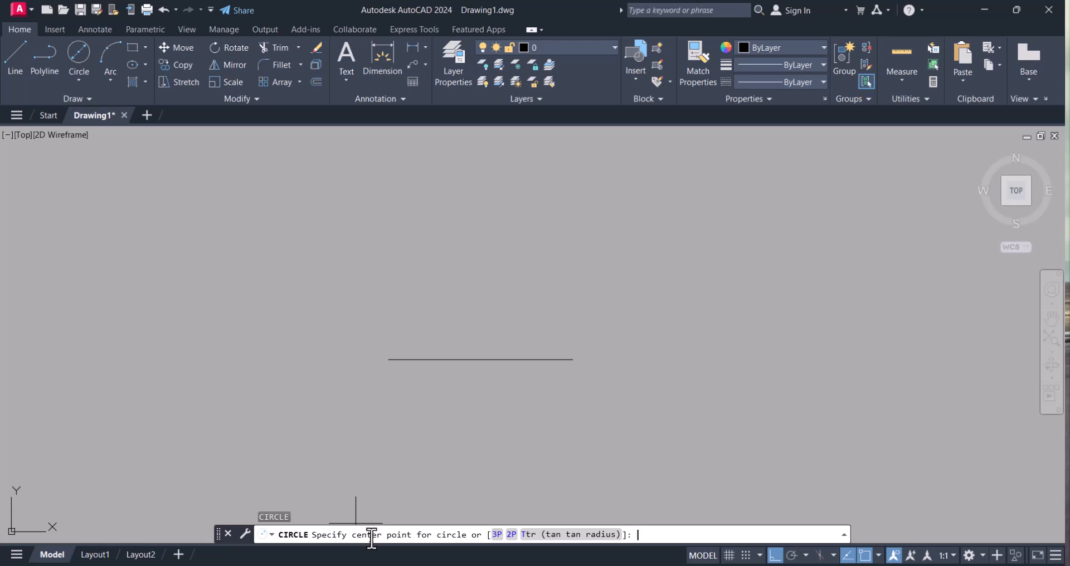
{"action": "key", "text": "Return"}
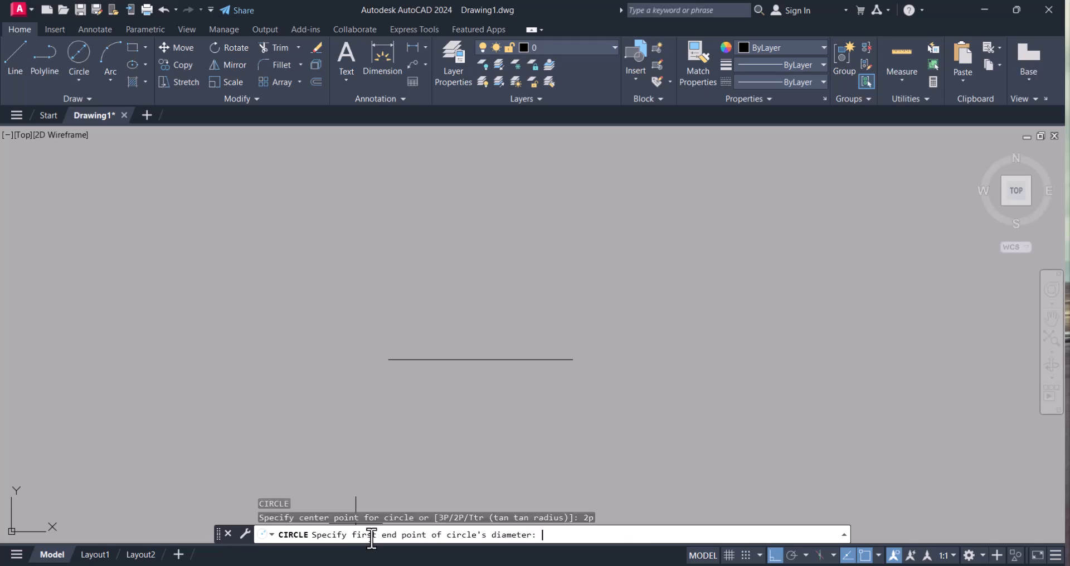
{"action": "left_click", "coordinate": [389, 359]}
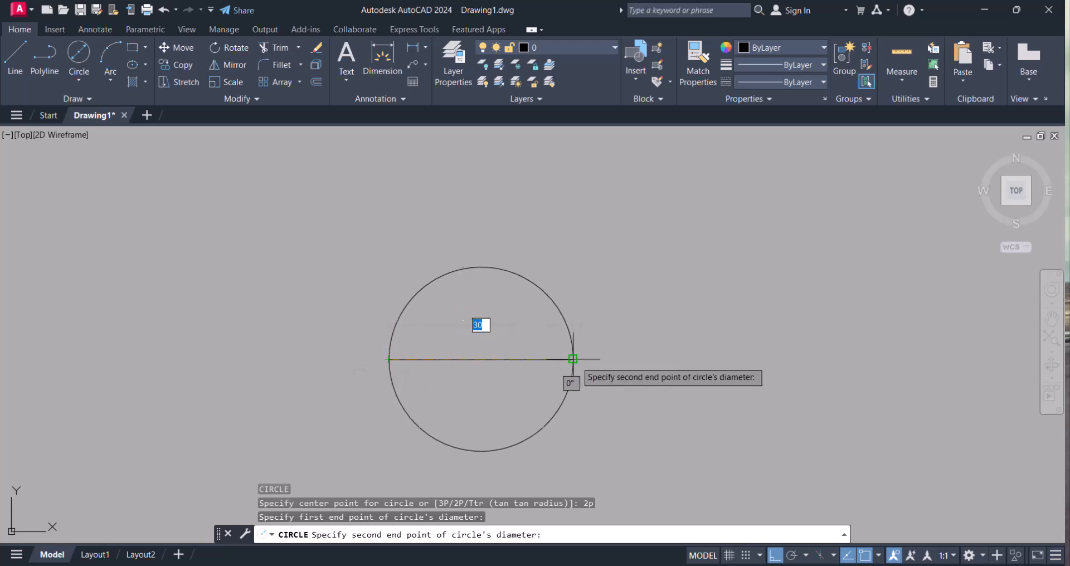
{"action": "left_click", "coordinate": [573, 359]}
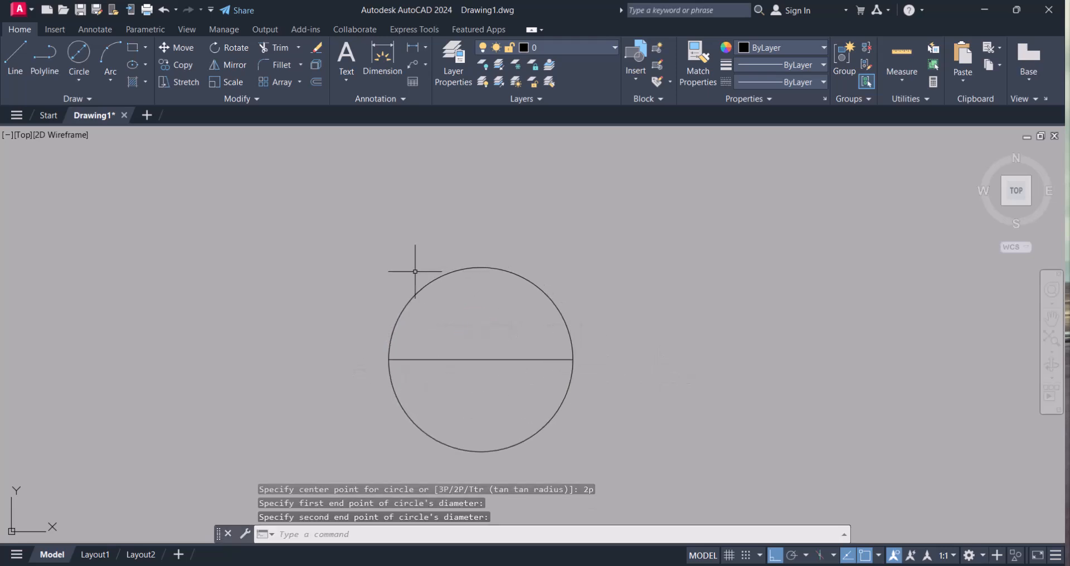
- Stretch both ends of the horizontal diameter line outward so that it extends beyond the two-point circle on each side
{"action": "left_click", "coordinate": [446, 294]}
{"action": "left_click", "coordinate": [432, 372]}
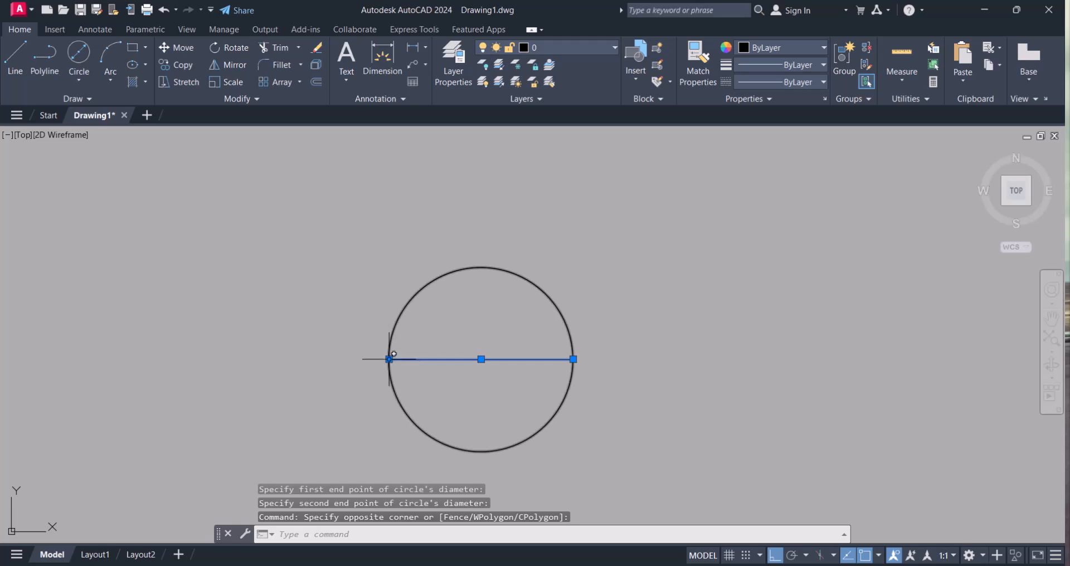
{"action": "left_click", "coordinate": [389, 359]}
{"action": "left_click", "coordinate": [292, 360]}
{"action": "left_click", "coordinate": [573, 359]}
{"action": "left_click", "coordinate": [647, 359]}
{"action": "scroll", "coordinate": [606, 354], "scroll_direction": "down", "scroll_amount": 2}
{"action": "scroll", "coordinate": [565, 366], "scroll_direction": "down", "scroll_amount": 2}
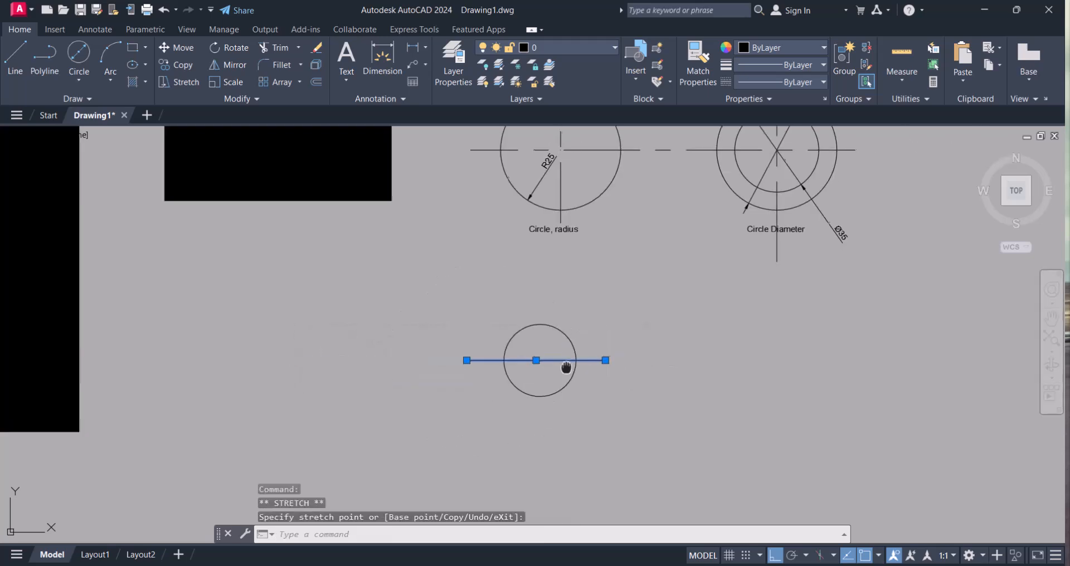
{"action": "middle_click_drag", "start_coordinate": [566, 365], "coordinate": [553, 379]}
{"action": "key", "text": "Escape"}
- Draw a vertical line from the two-point circle's bottom quadrant to above the circle and stretch its lower end below the circle
{"action": "type", "text": "l"}
{"action": "key", "text": "Return"}
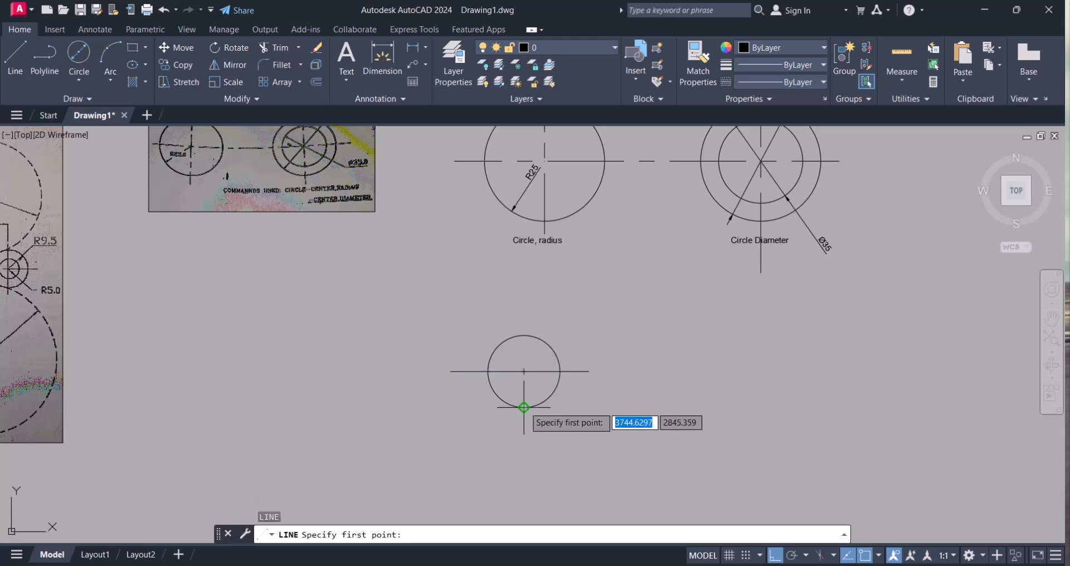
{"action": "left_click", "coordinate": [524, 408]}
{"action": "left_click", "coordinate": [524, 310]}
{"action": "key", "text": "Escape"}
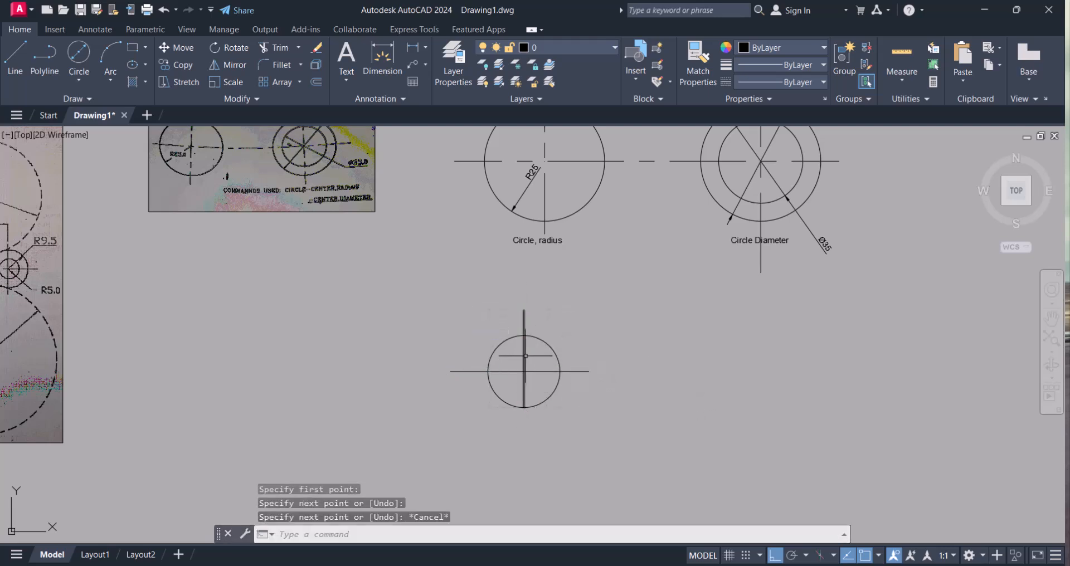
{"action": "left_click", "coordinate": [526, 401]}
{"action": "left_click", "coordinate": [523, 407]}
{"action": "key", "text": "Escape"}
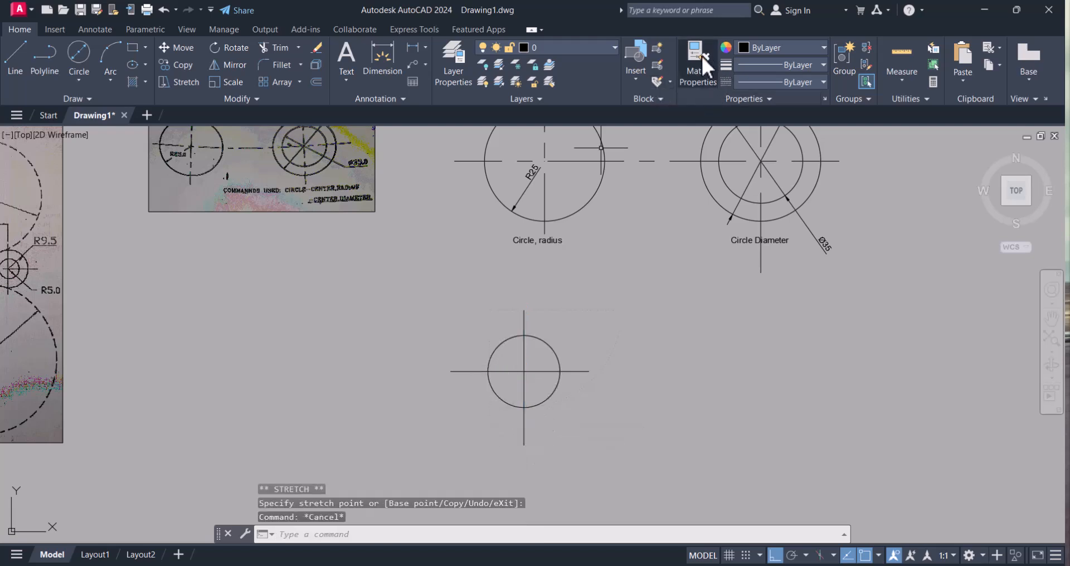
- Match the properties of the upper horizontal centre line onto the horizontal and vertical lines through the two-point circle
{"action": "left_click", "coordinate": [701, 58]}
{"action": "left_click", "coordinate": [646, 161]}
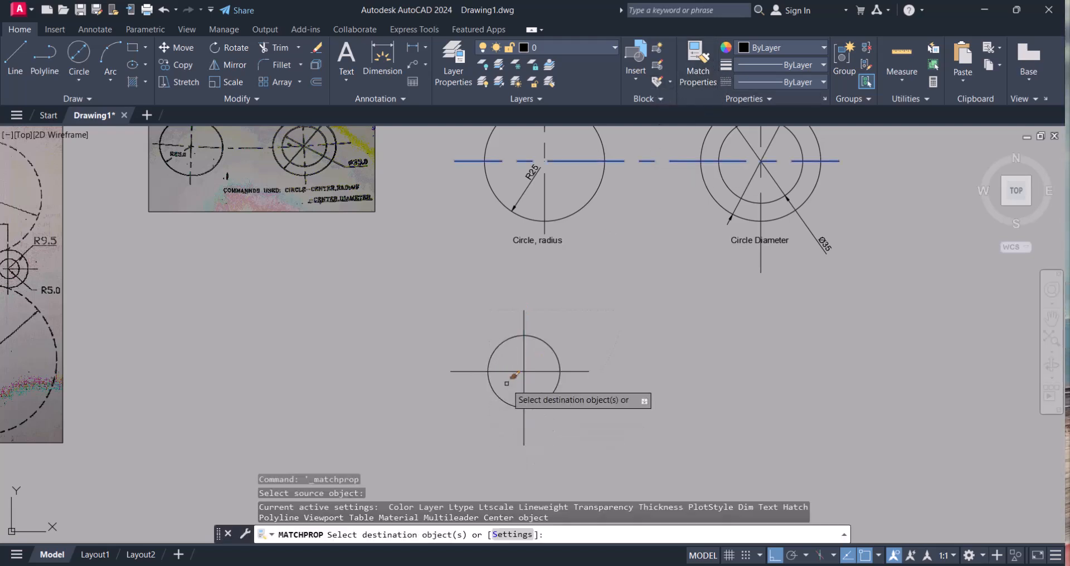
{"action": "left_click", "coordinate": [534, 392]}
{"action": "left_click", "coordinate": [494, 341]}
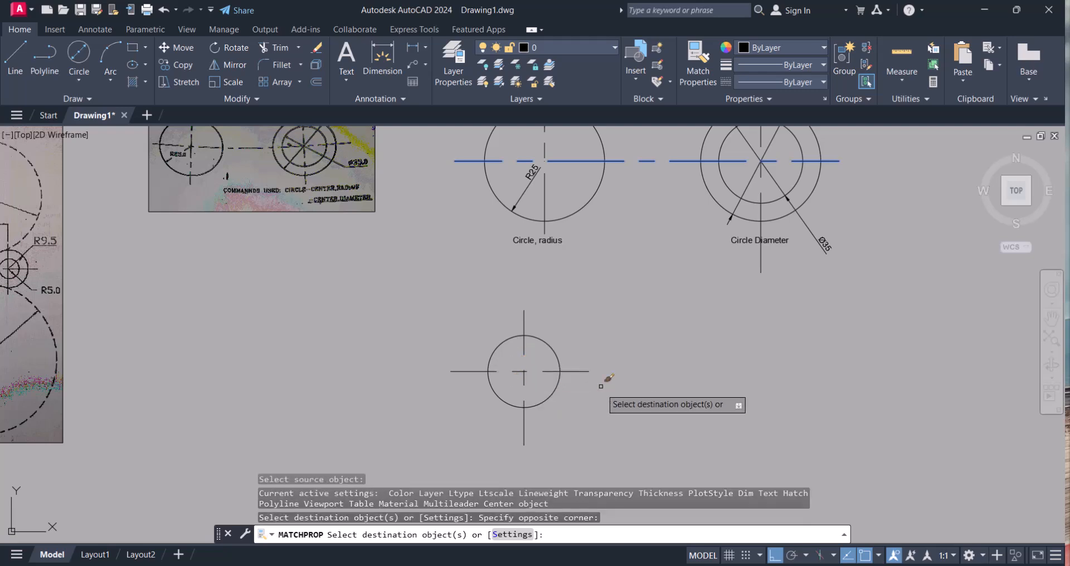
{"action": "scroll", "coordinate": [609, 328], "scroll_direction": "down", "scroll_amount": 2}
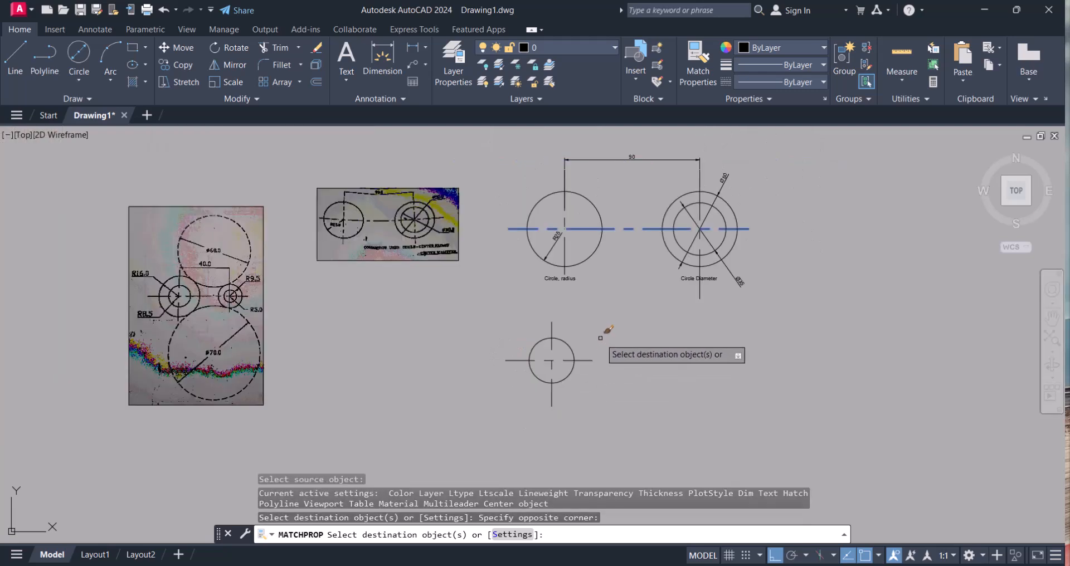
{"action": "scroll", "coordinate": [564, 385], "scroll_direction": "up", "scroll_amount": 2}
{"action": "key", "text": "Escape"}
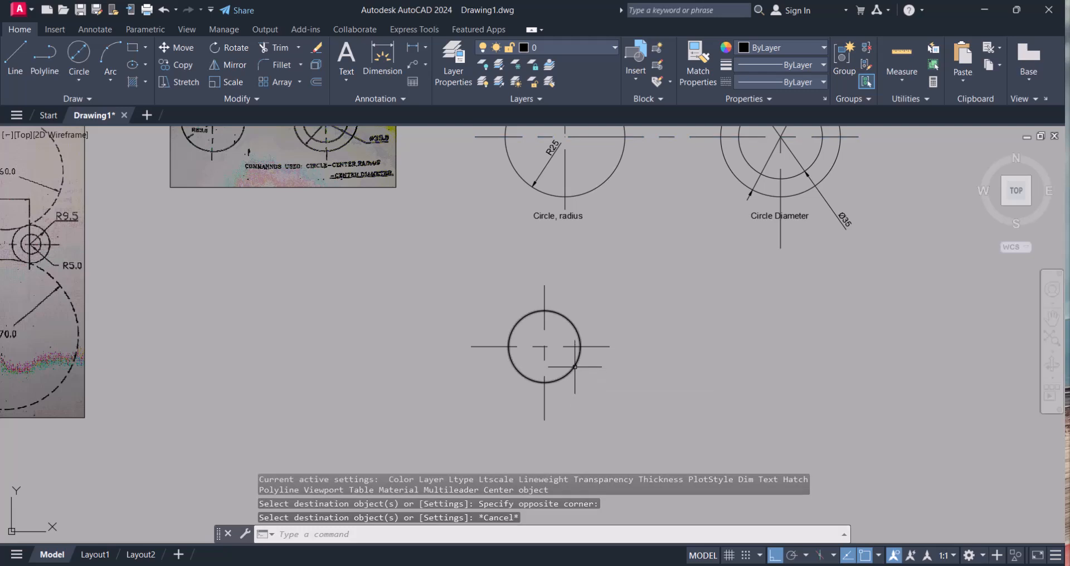
- Copy the "Circle, radius" text straight down to just below the two-point circle's vertical centre line
{"action": "middle_click_drag", "start_coordinate": [580, 359], "coordinate": [494, 356]}
{"action": "scroll", "coordinate": [527, 352], "scroll_direction": "down", "scroll_amount": 2}
{"action": "scroll", "coordinate": [509, 321], "scroll_direction": "up", "scroll_amount": 2}
{"action": "type", "text": "co"}
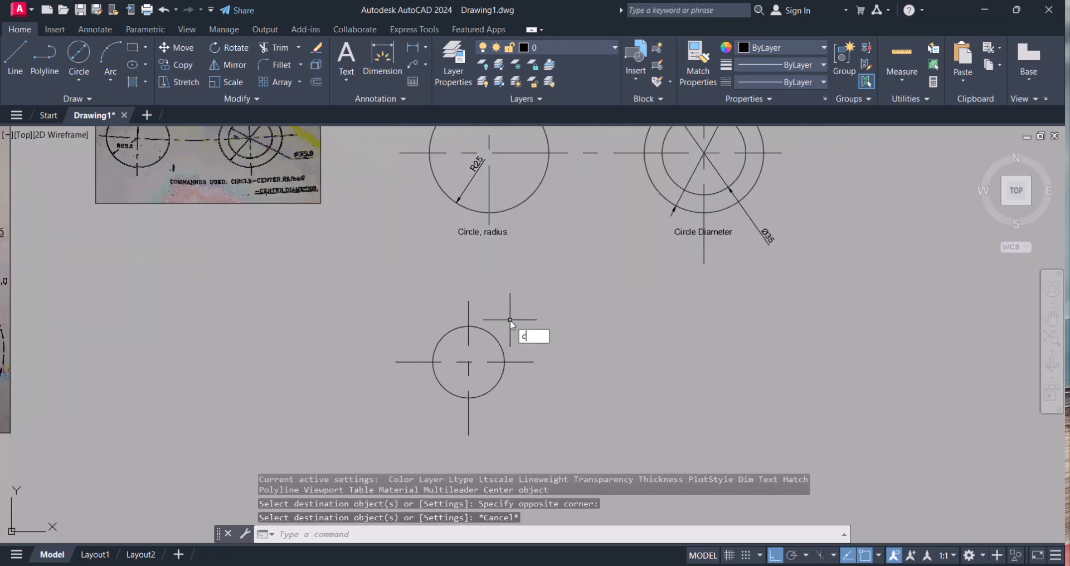
{"action": "key", "text": "Return"}
{"action": "scroll", "coordinate": [477, 242], "scroll_direction": "up", "scroll_amount": 4}
{"action": "left_click", "coordinate": [520, 223]}
{"action": "left_click", "coordinate": [516, 220]}
{"action": "key", "text": "Return"}
{"action": "left_click", "coordinate": [515, 221]}
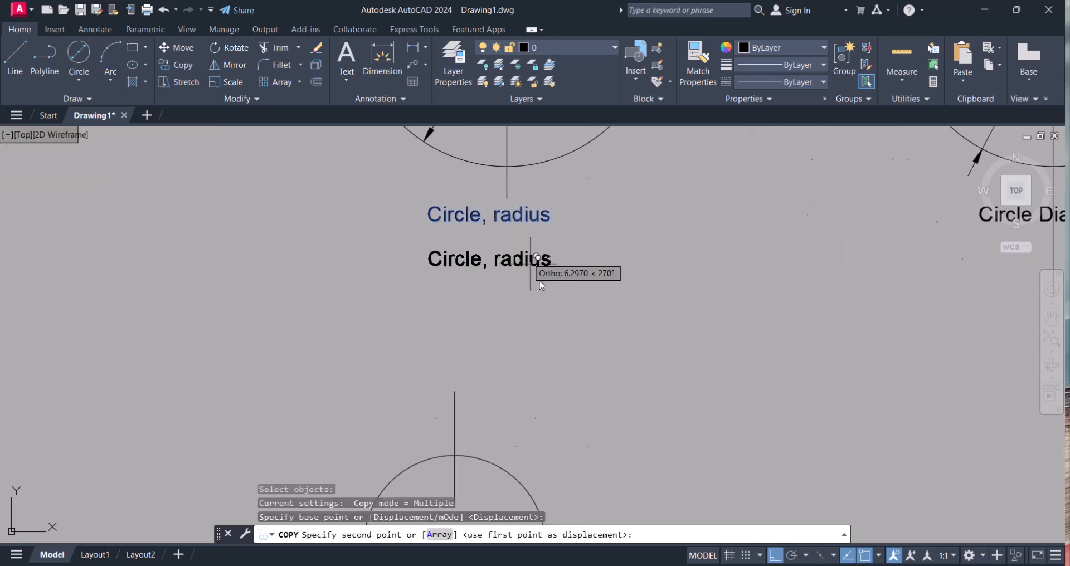
{"action": "scroll", "coordinate": [544, 290], "scroll_direction": "down", "scroll_amount": 2}
{"action": "middle_click_drag", "start_coordinate": [544, 290], "coordinate": [515, 220]}
{"action": "middle_click_drag", "start_coordinate": [509, 411], "coordinate": [504, 342]}
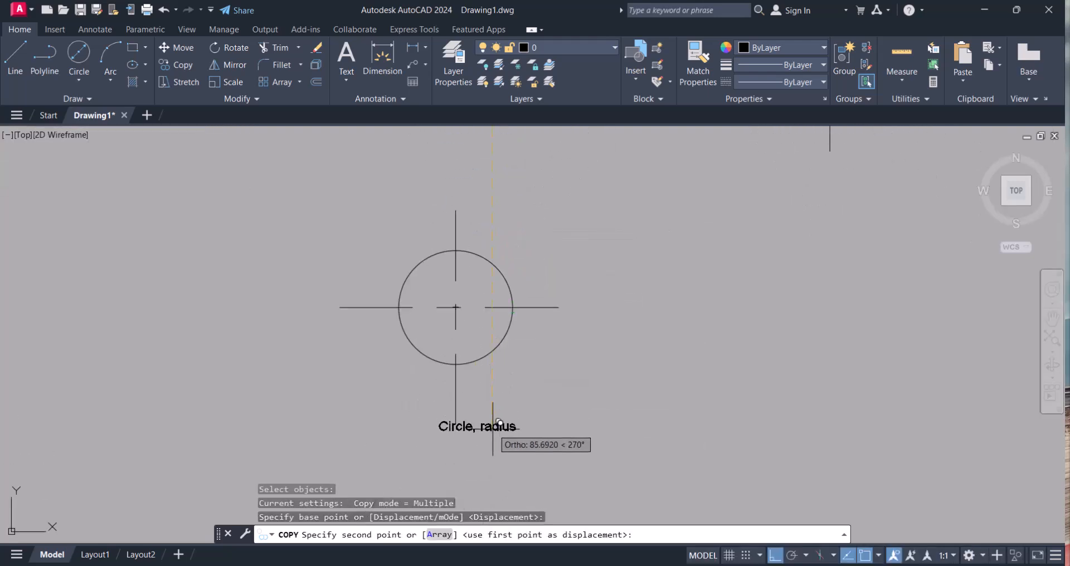
{"action": "left_click", "coordinate": [486, 452]}
{"action": "key", "text": "Escape"}
{"action": "key", "text": "Escape"}
- Replace "radius" with "2P" in the copied label so it reads "Circle, 2P"
{"action": "type", "text": "ed"}
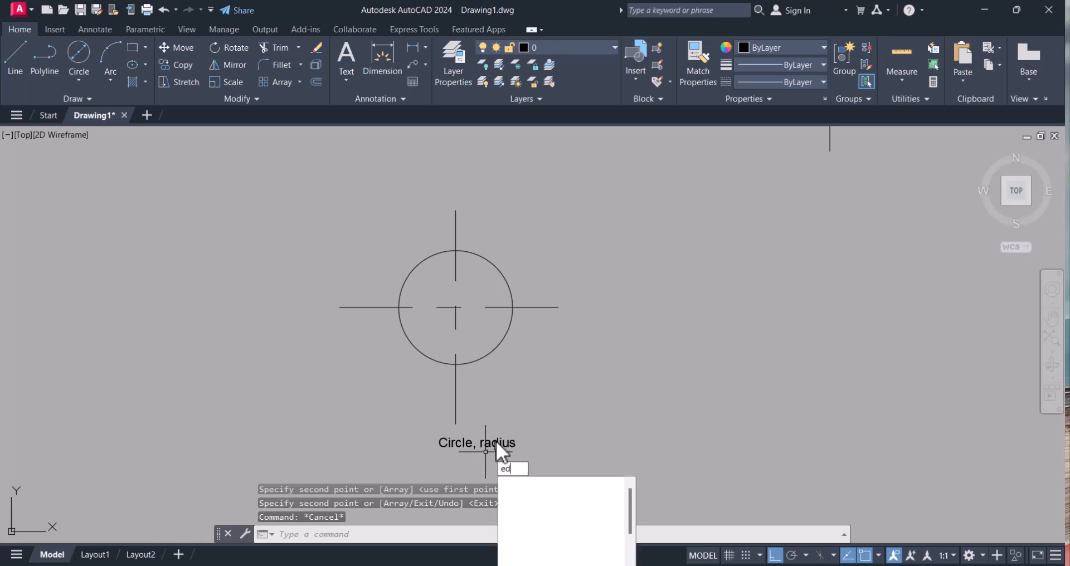
{"action": "key", "text": "Return"}
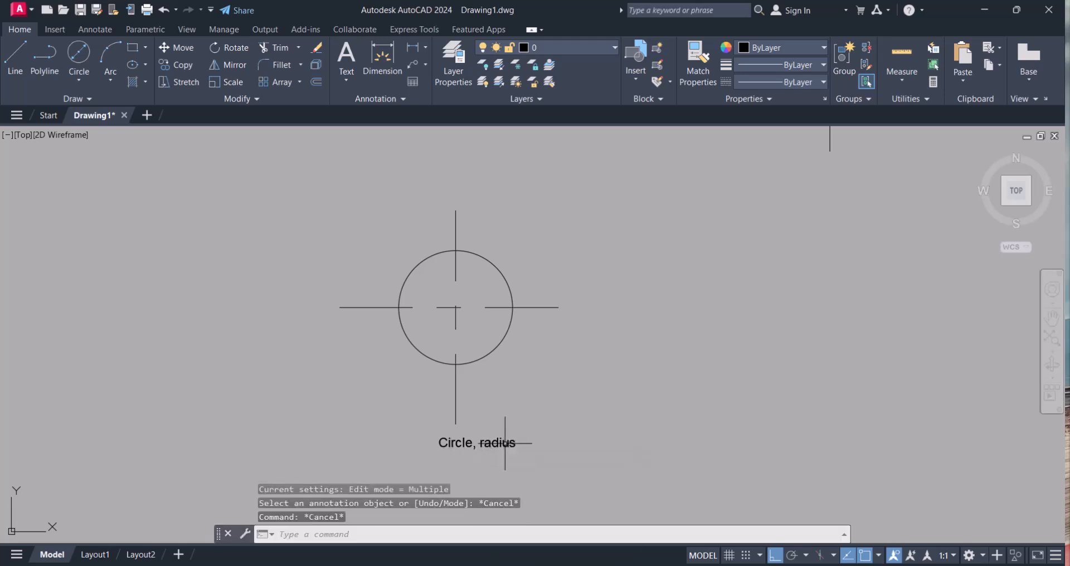
{"action": "left_click", "coordinate": [494, 444]}
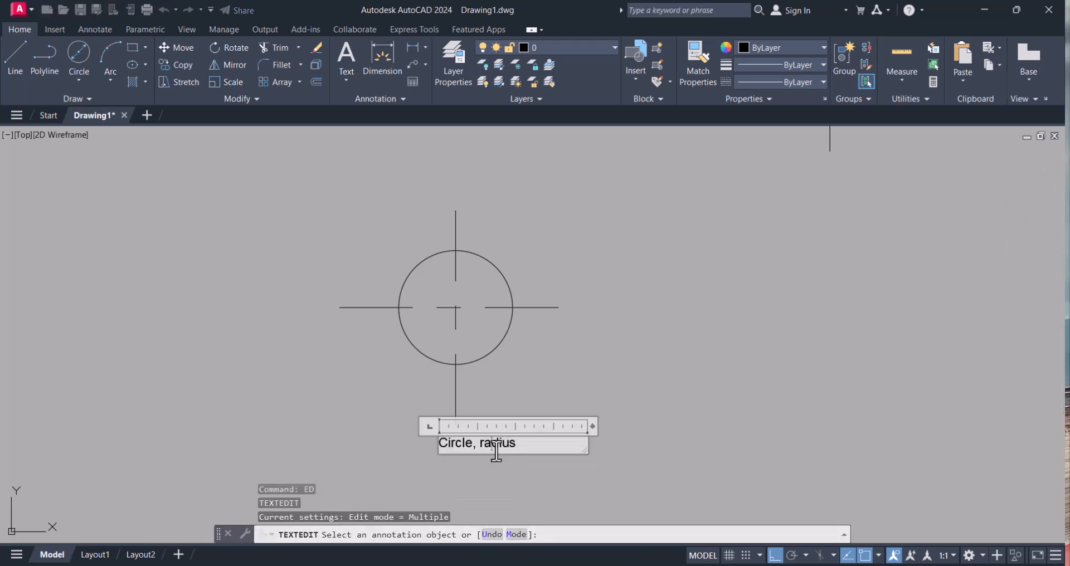
{"action": "left_click_drag", "start_coordinate": [478, 444], "coordinate": [541, 449]}
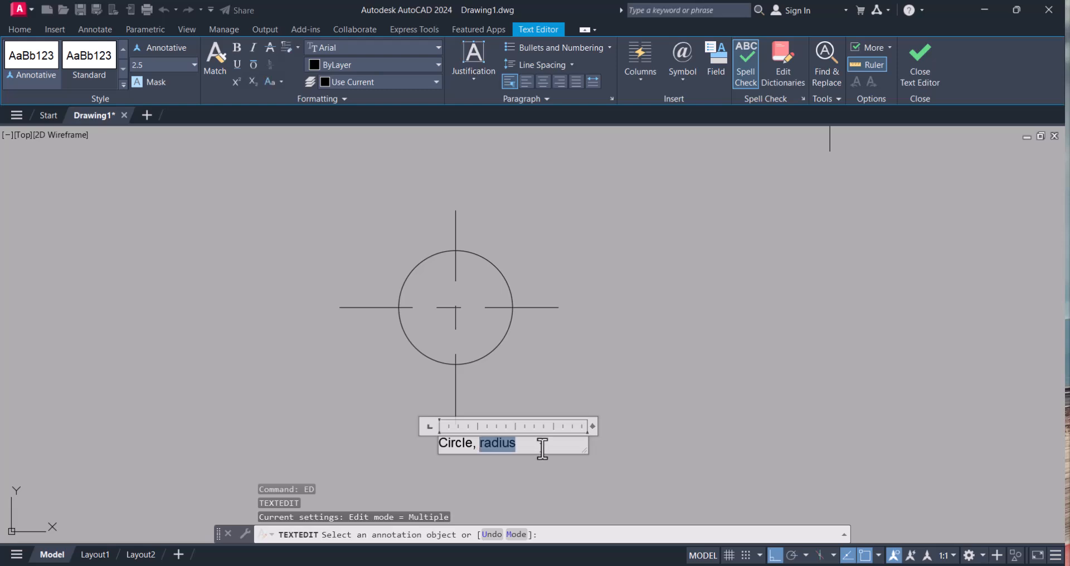
{"action": "type", "text": "@"}
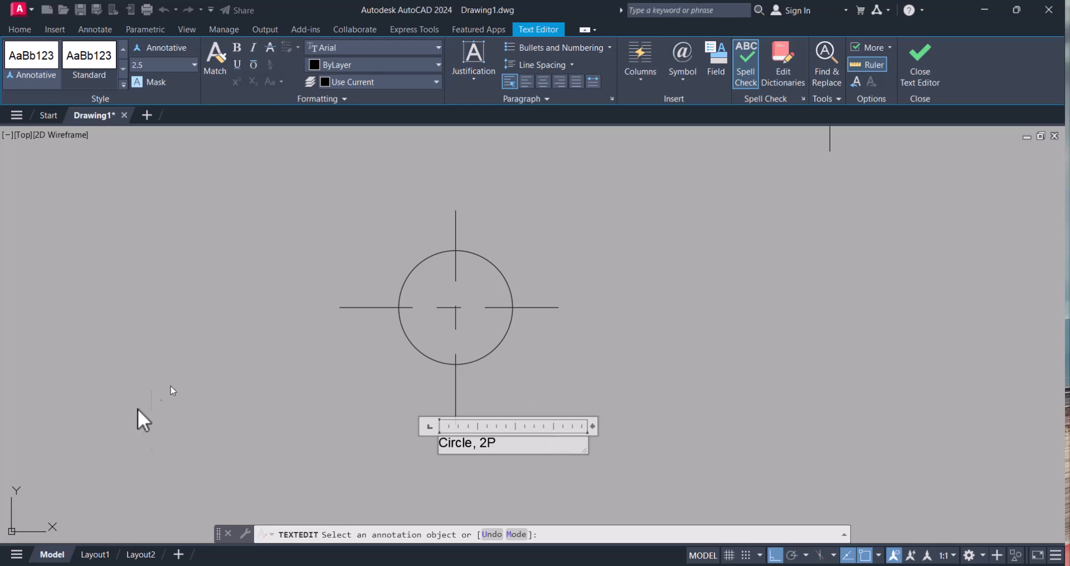
{"action": "left_click", "coordinate": [564, 375]}
{"action": "key", "text": "Escape"}
{"action": "key", "text": "Escape"}
- Shorten the horizontal centre line of the two-point circle at both ends so it spans only between the circle's side quadrants
{"action": "left_click", "coordinate": [571, 328]}
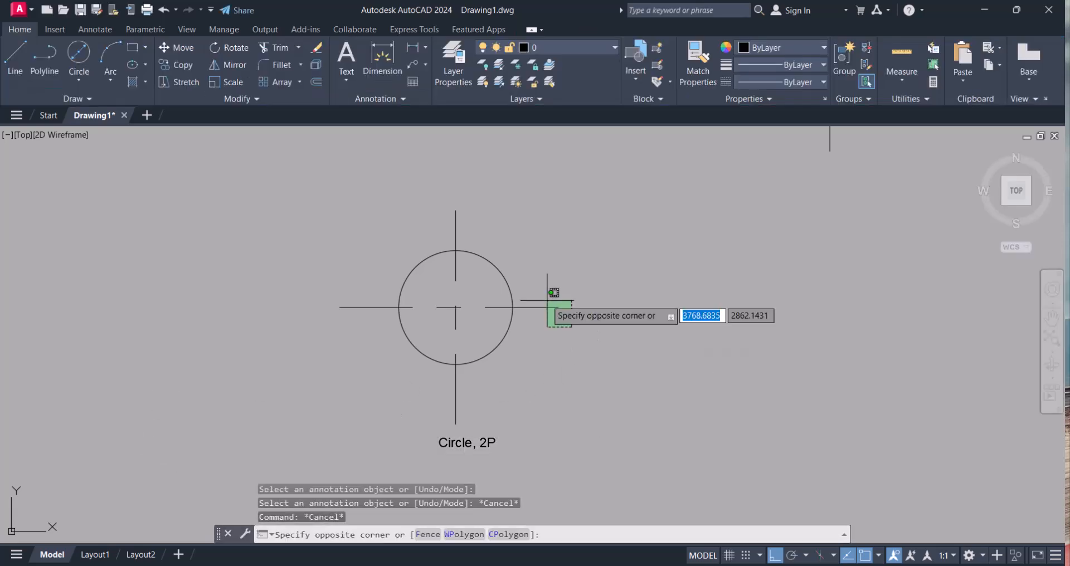
{"action": "left_click", "coordinate": [547, 301]}
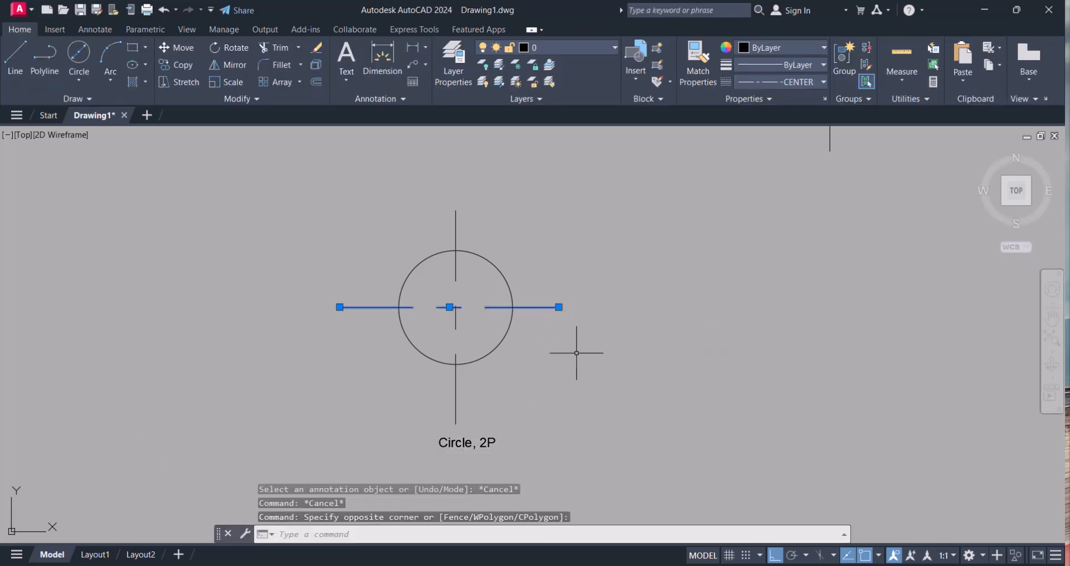
{"action": "left_click", "coordinate": [339, 307]}
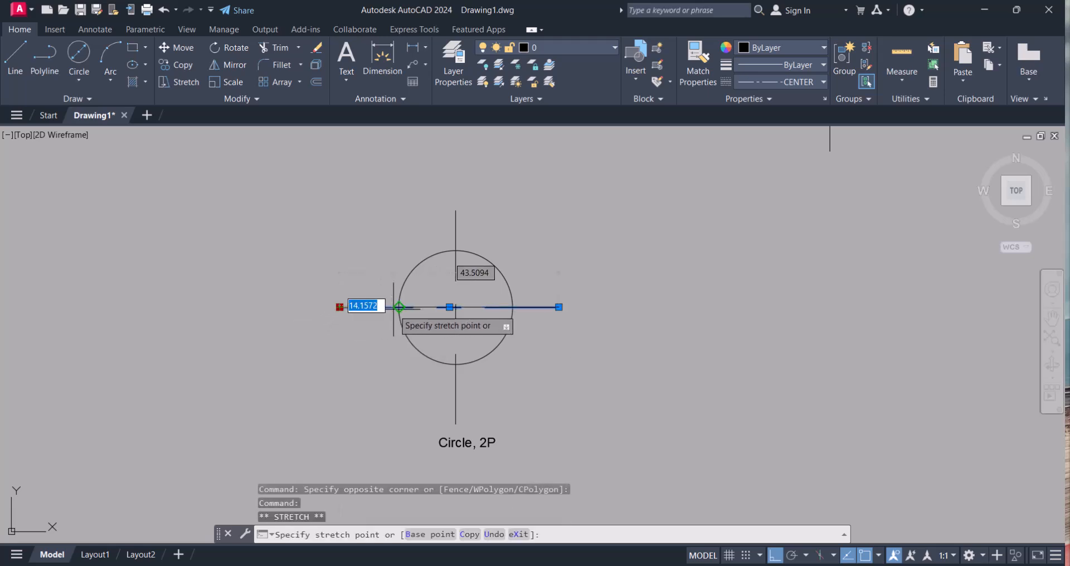
{"action": "left_click", "coordinate": [406, 308]}
{"action": "left_click", "coordinate": [559, 307]}
{"action": "left_click", "coordinate": [513, 307]}
{"action": "left_click", "coordinate": [456, 425]}
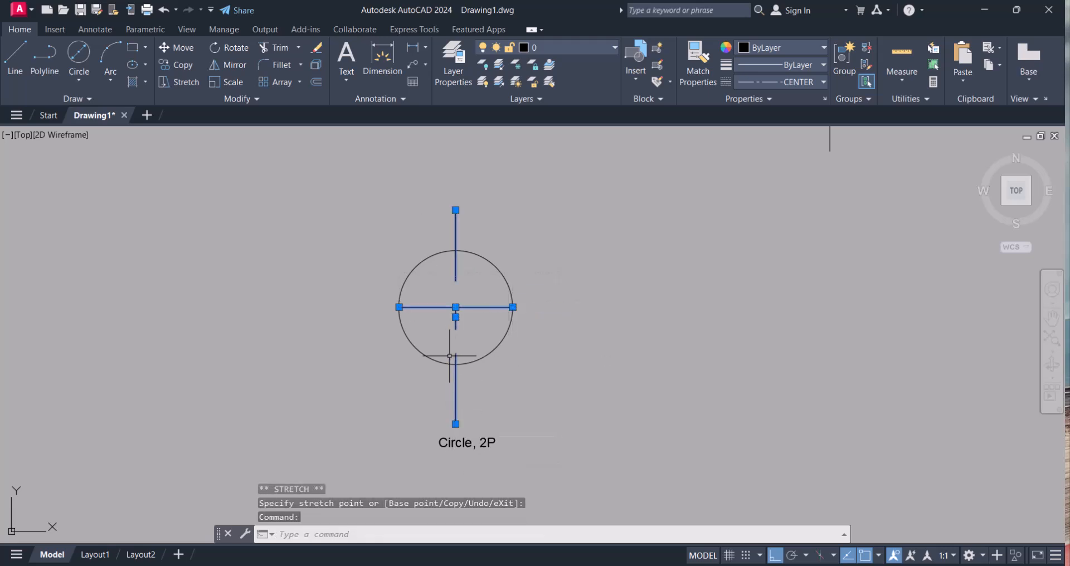
{"action": "key", "text": "Escape"}
{"action": "key", "text": "Escape"}
- Draw a horizontal line 50 long to the right of the two-point circle
{"action": "scroll", "coordinate": [535, 361], "scroll_direction": "down", "scroll_amount": 3}
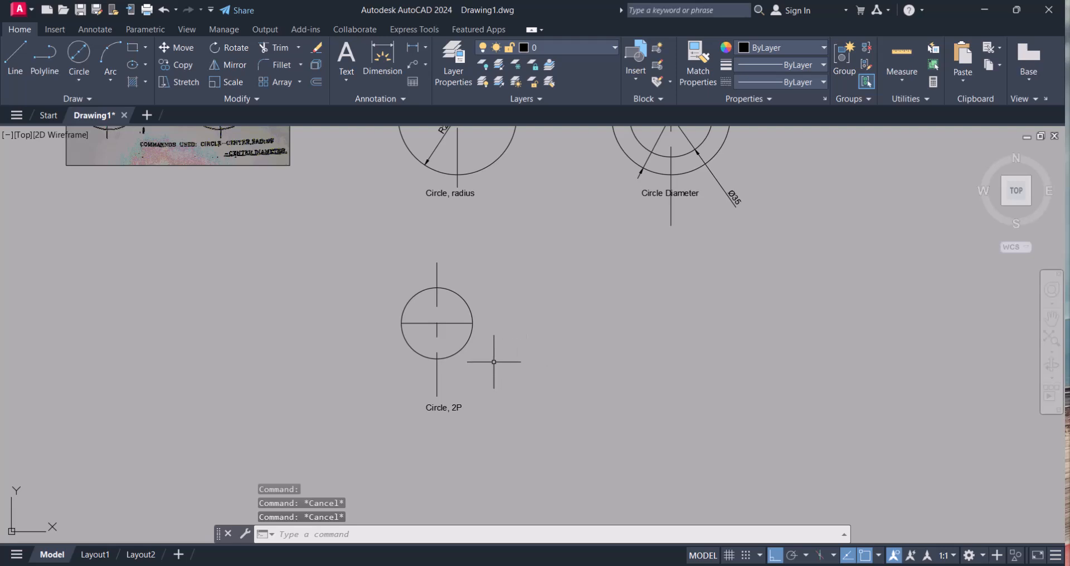
{"action": "type", "text": "l"}
{"action": "key", "text": "Return"}
{"action": "left_click", "coordinate": [626, 335]}
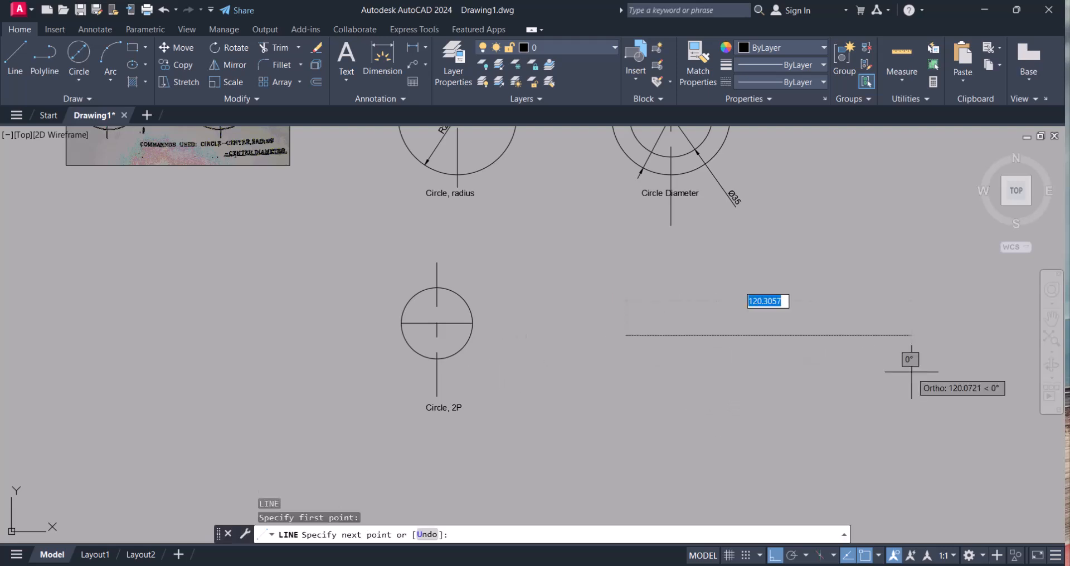
{"action": "type", "text": "50"}
{"action": "key", "text": "Return"}
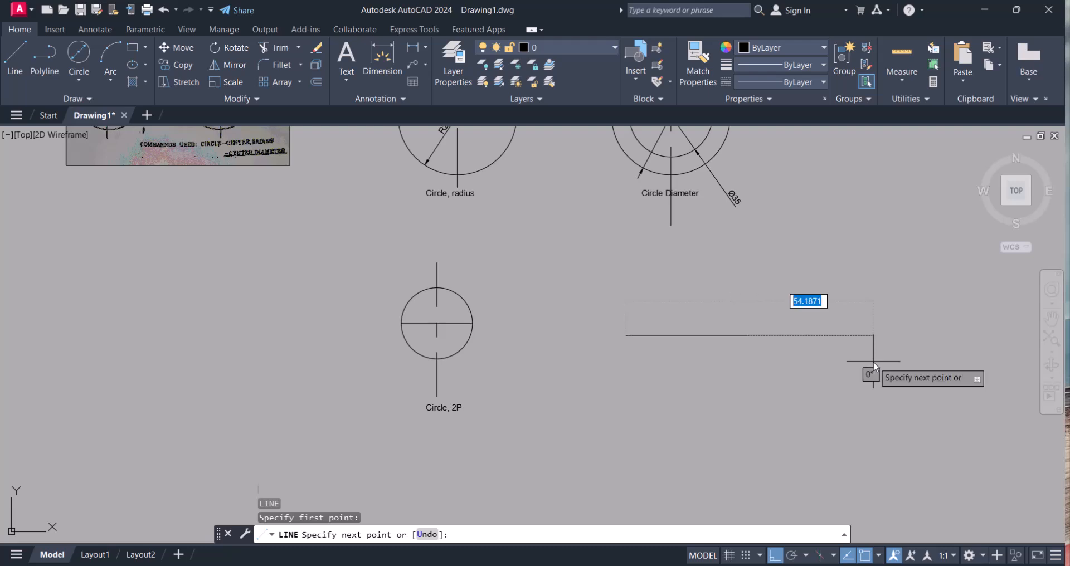
{"action": "key", "text": "Escape"}
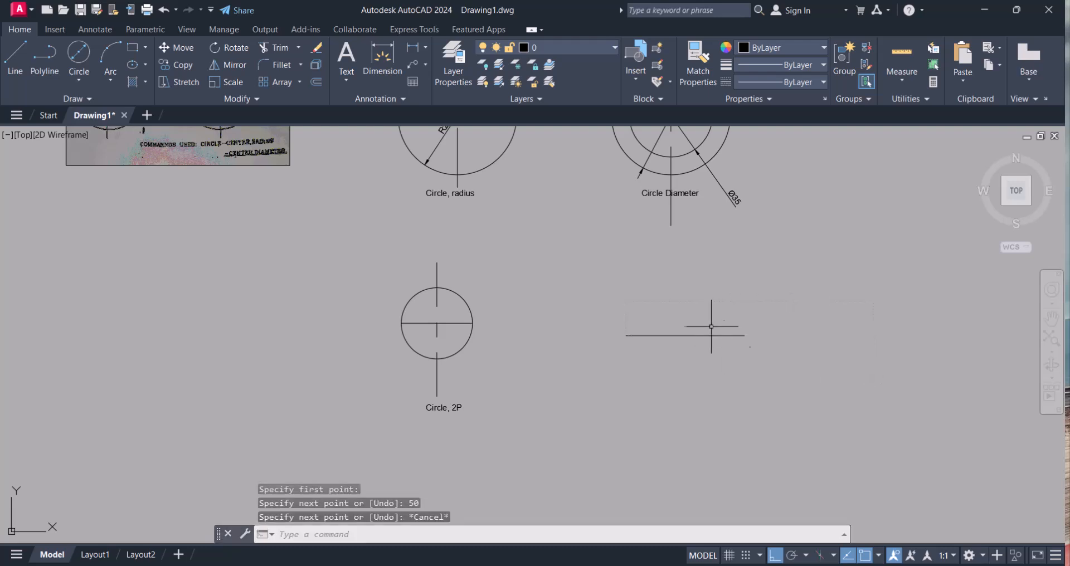
- Draw a vertical line 40 long upward from the left endpoint of the horizontal line
{"action": "scroll", "coordinate": [710, 330], "scroll_direction": "up", "scroll_amount": 2}
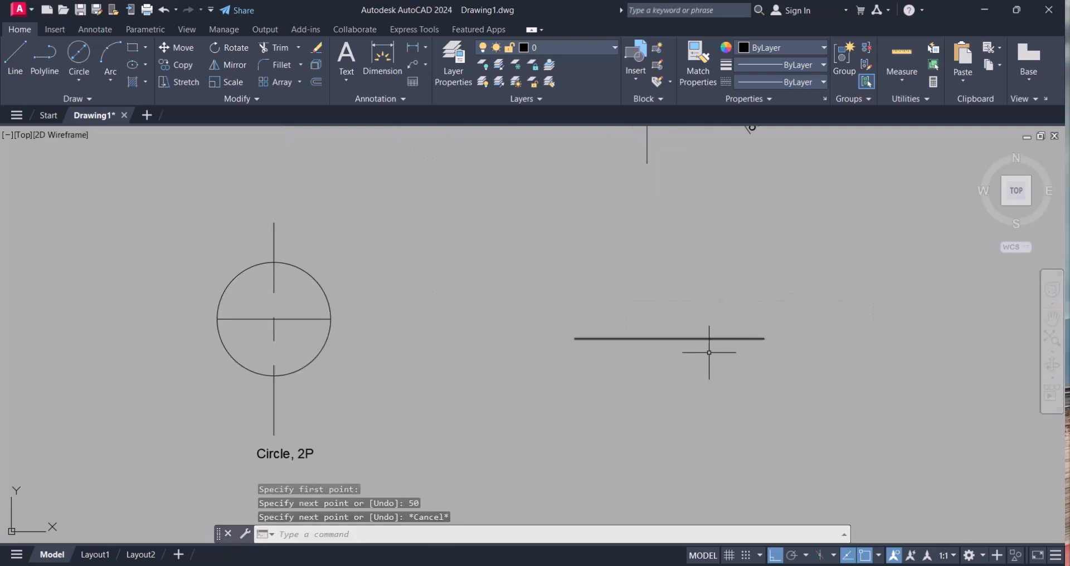
{"action": "key", "text": "space"}
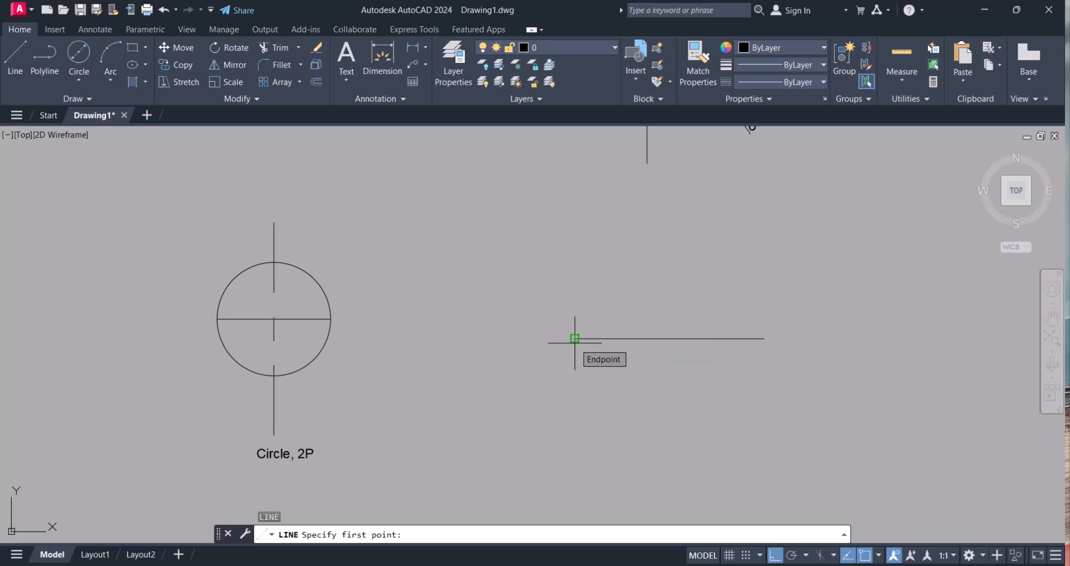
{"action": "left_click", "coordinate": [574, 341]}
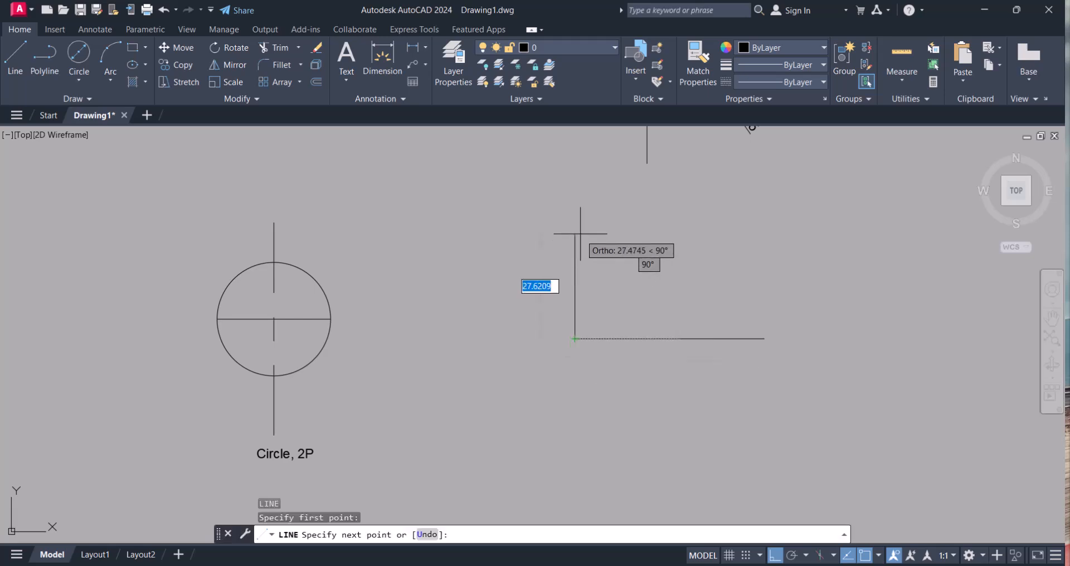
{"action": "type", "text": "40"}
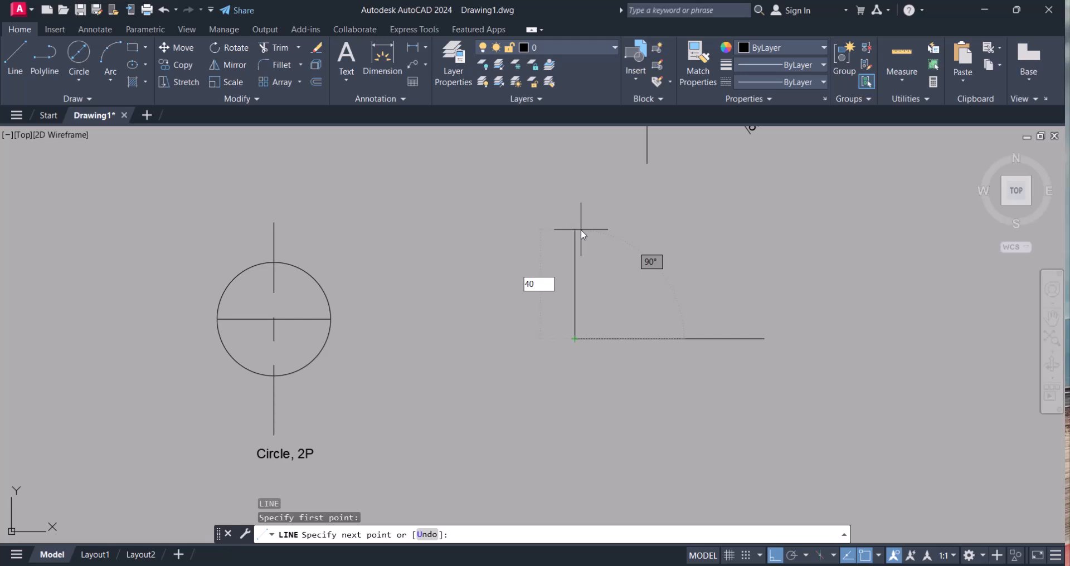
{"action": "key", "text": "Return"}
{"action": "key", "text": "Escape"}
{"action": "key", "text": "Escape"}
{"action": "key", "text": "Escape"}
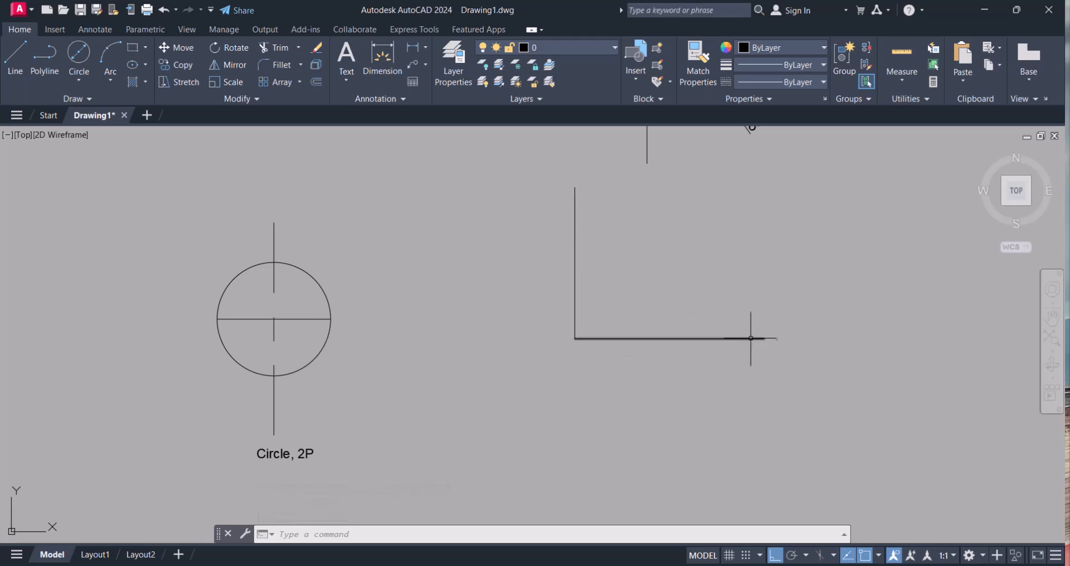
- Erase the 50-long horizontal line at the foot of the vertical line
{"action": "type", "text": "e"}
{"action": "key", "text": "Return"}
{"action": "left_click", "coordinate": [720, 357]}
{"action": "left_click", "coordinate": [693, 306]}
{"action": "key", "text": "Return"}
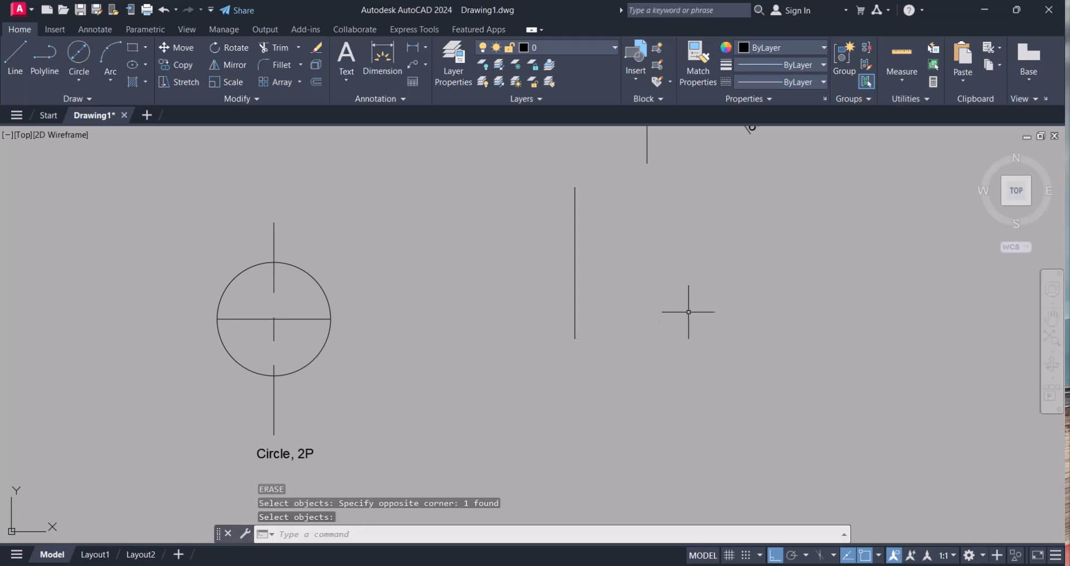
- Draw a horizontal line 40 long to the right from the lower end of the vertical line
{"action": "type", "text": "l"}
{"action": "key", "text": "Return"}
{"action": "left_click", "coordinate": [575, 338]}
{"action": "type", "text": "40"}
{"action": "key", "text": "Return"}
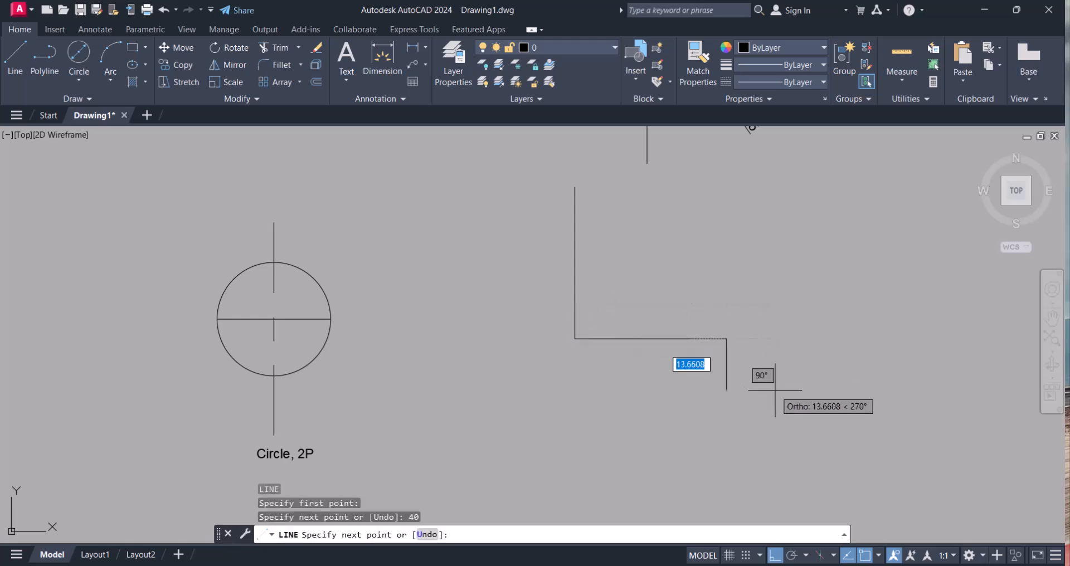
{"action": "key", "text": "Return"}
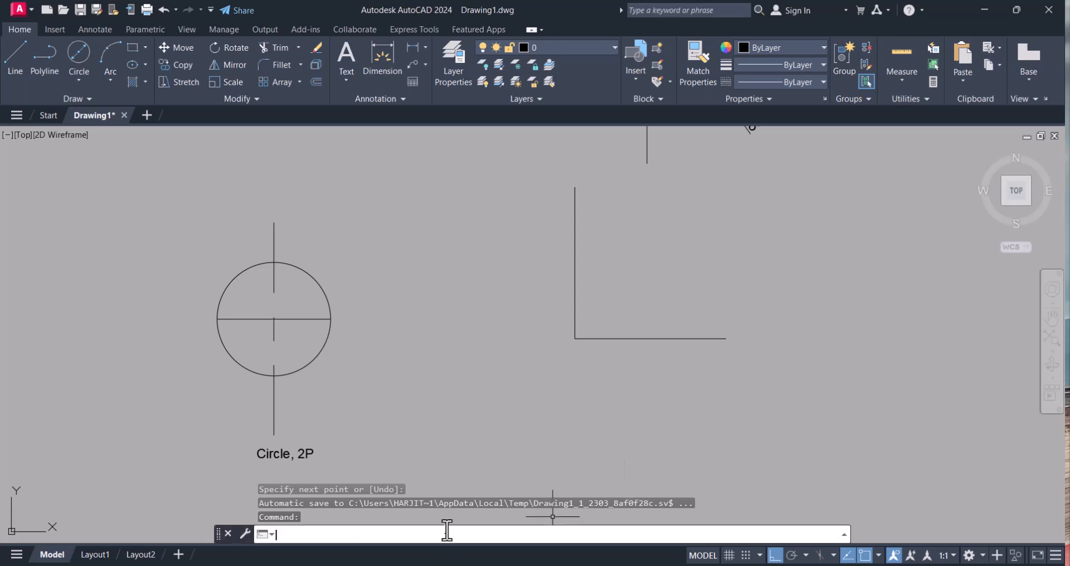
- Draw a 3P circle through the vertical line's top end, the shared corner and the horizontal line's right end
{"action": "type", "text": "c"}
{"action": "key", "text": "Return"}
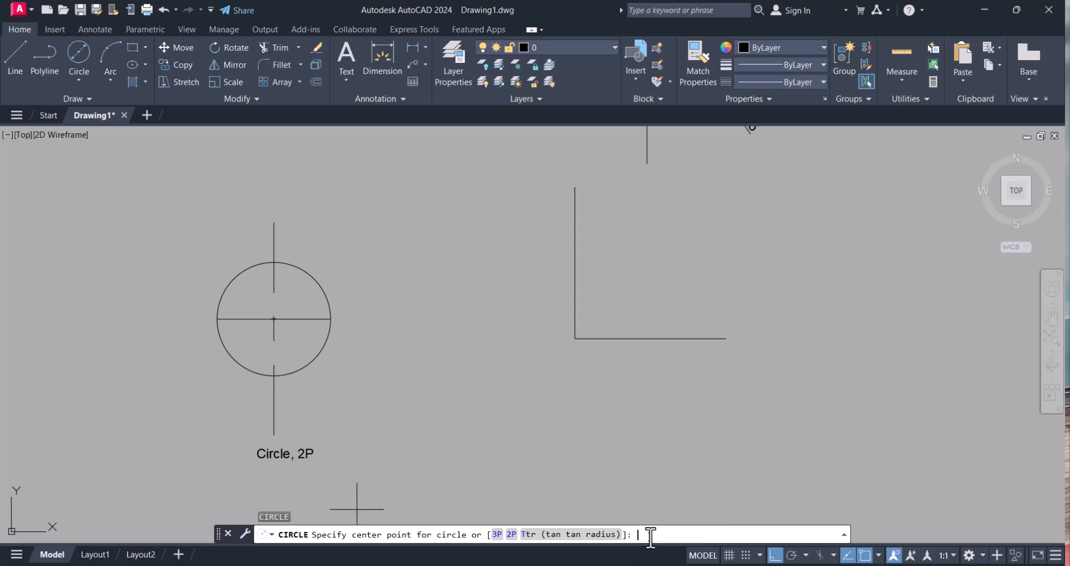
{"action": "type", "text": "3p"}
{"action": "key", "text": "Return"}
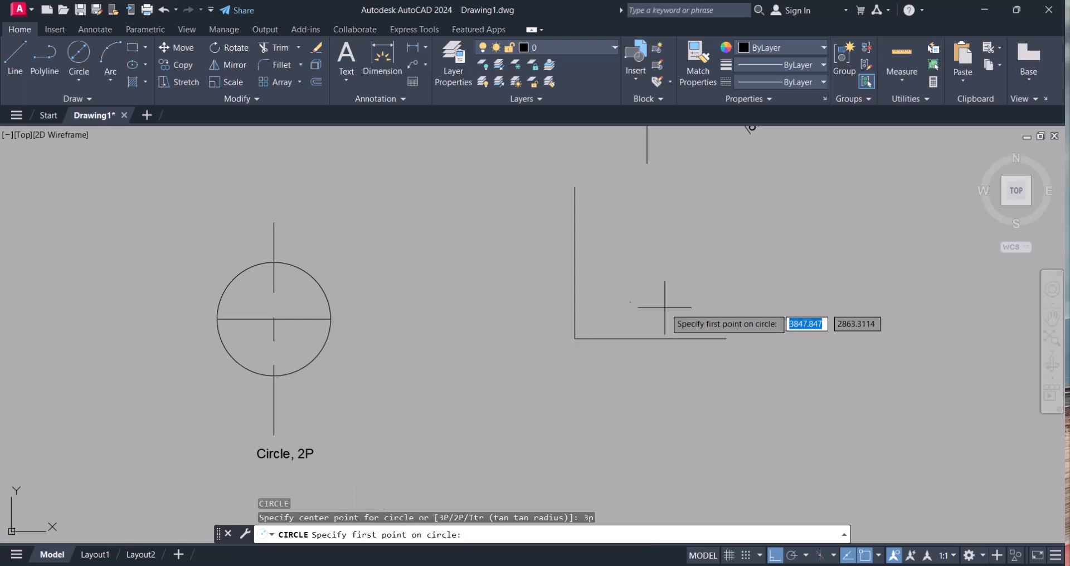
{"action": "left_click", "coordinate": [574, 187]}
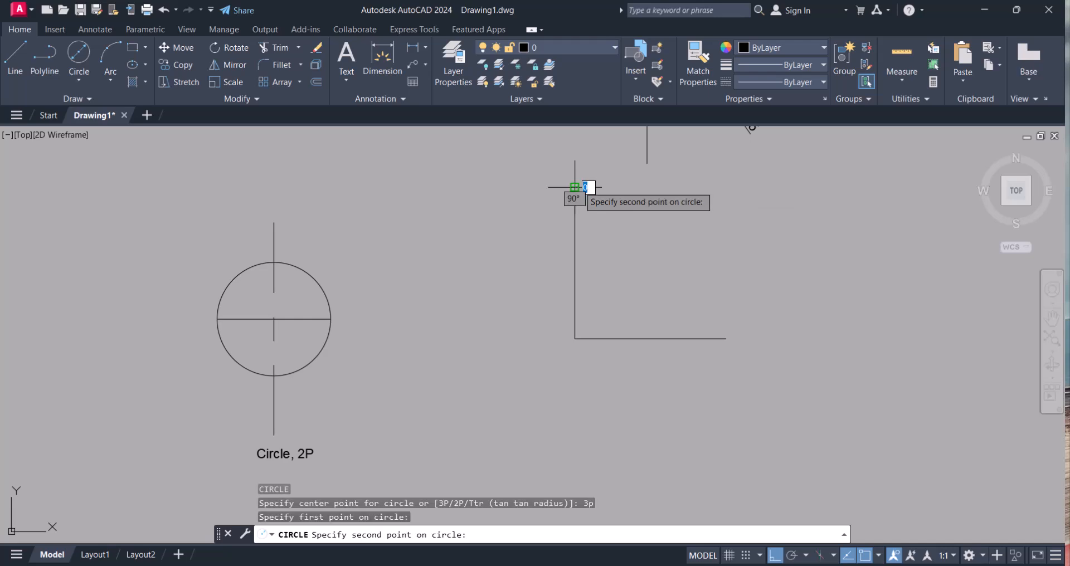
{"action": "left_click", "coordinate": [575, 339]}
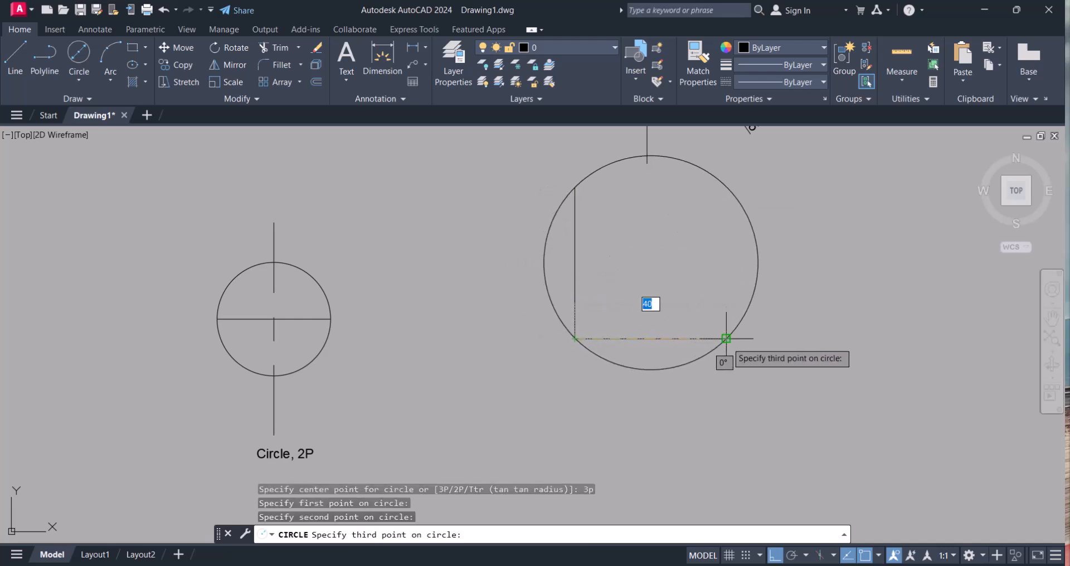
{"action": "left_click", "coordinate": [726, 338]}
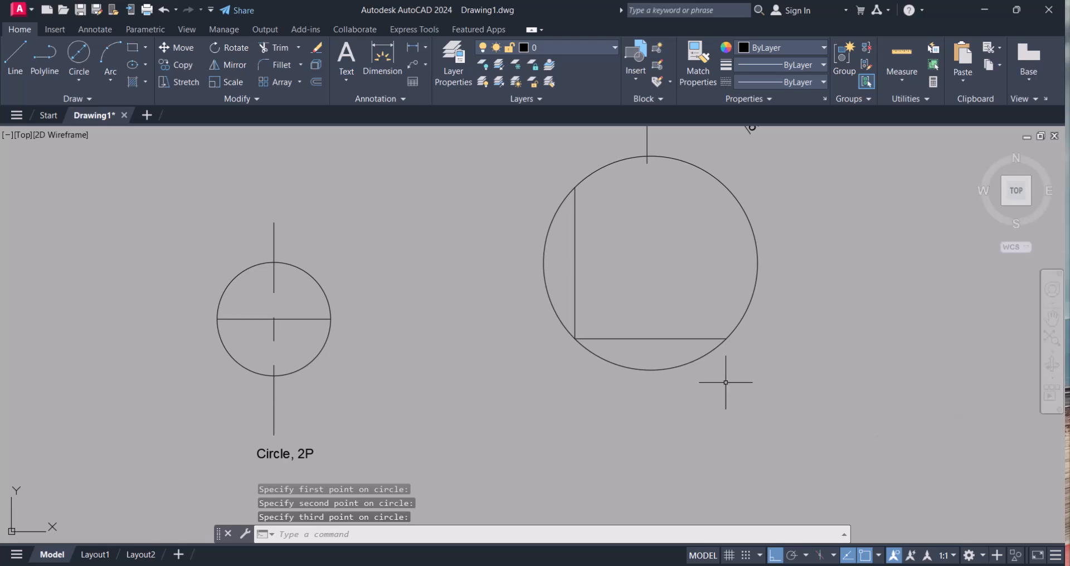
- Move the three-point circle with its two lines straight down, clear of the "Circle Diameter" example
{"action": "scroll", "coordinate": [725, 382], "scroll_direction": "down", "scroll_amount": 3}
{"action": "scroll", "coordinate": [647, 262], "scroll_direction": "up", "scroll_amount": 4}
{"action": "scroll", "coordinate": [671, 289], "scroll_direction": "down", "scroll_amount": 1}
{"action": "mouse_move", "coordinate": [704, 316]}
{"action": "middle_mouse_down"}
{"action": "mouse_move", "coordinate": [674, 342]}
{"action": "mouse_move", "coordinate": [658, 316]}
{"action": "middle_mouse_up"}
{"action": "type", "text": "M"}
{"action": "key", "text": "Return"}
{"action": "left_click", "coordinate": [834, 444]}
{"action": "left_click", "coordinate": [469, 327]}
{"action": "key", "text": "Return"}
{"action": "left_click", "coordinate": [467, 340]}
{"action": "left_click", "coordinate": [461, 407]}
{"action": "middle_click_drag", "start_coordinate": [461, 400], "coordinate": [436, 351]}
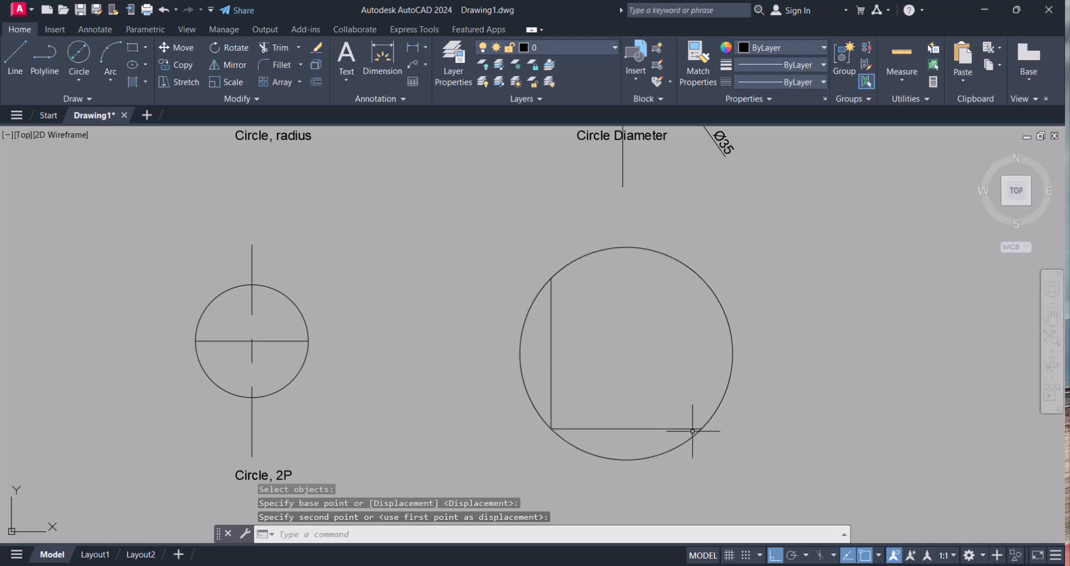
- Copy the "Circle, 2P" label horizontally to just below the three-point circle
{"action": "scroll", "coordinate": [647, 385], "scroll_direction": "down", "scroll_amount": 2}
{"action": "middle_click_drag", "start_coordinate": [641, 372], "coordinate": [595, 340]}
{"action": "scroll", "coordinate": [449, 430], "scroll_direction": "up", "scroll_amount": 2}
{"action": "type", "text": "co"}
{"action": "key", "text": "Return"}
{"action": "left_click", "coordinate": [404, 389]}
{"action": "left_click", "coordinate": [381, 360]}
{"action": "key", "text": "Return"}
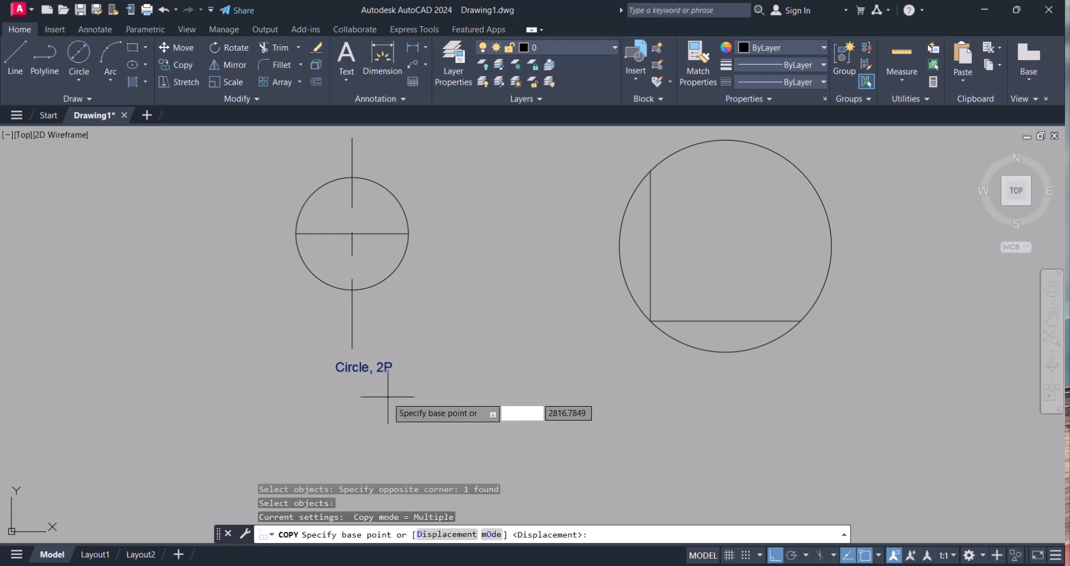
{"action": "left_click", "coordinate": [385, 397]}
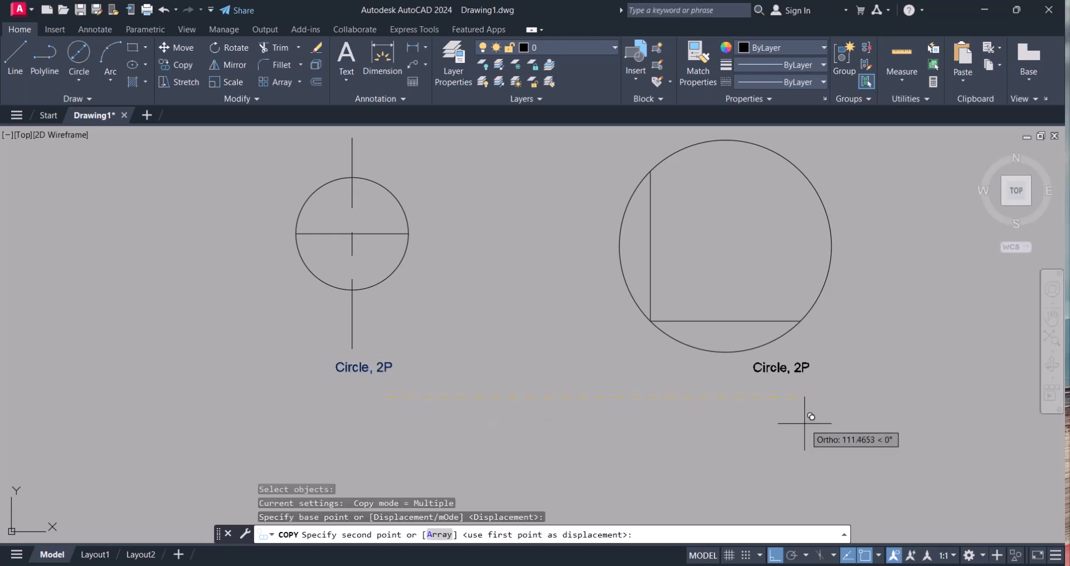
{"action": "left_click", "coordinate": [747, 446]}
{"action": "key", "text": "Escape"}
- Edit the copied label under the three-point circle to read "Circle, 3P"
{"action": "type", "text": "ed"}
{"action": "key", "text": "Return"}
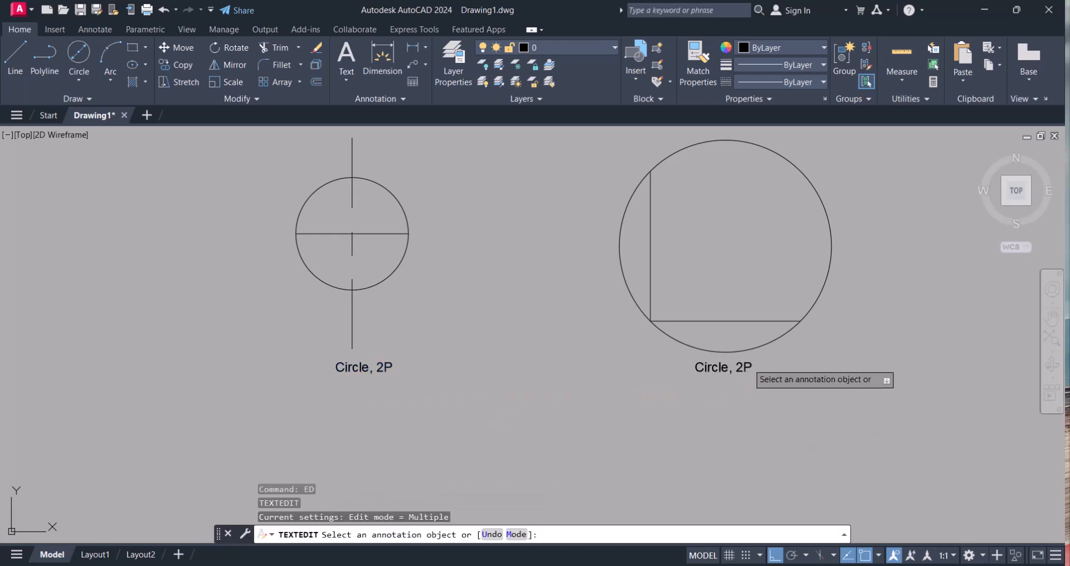
{"action": "left_click", "coordinate": [735, 371]}
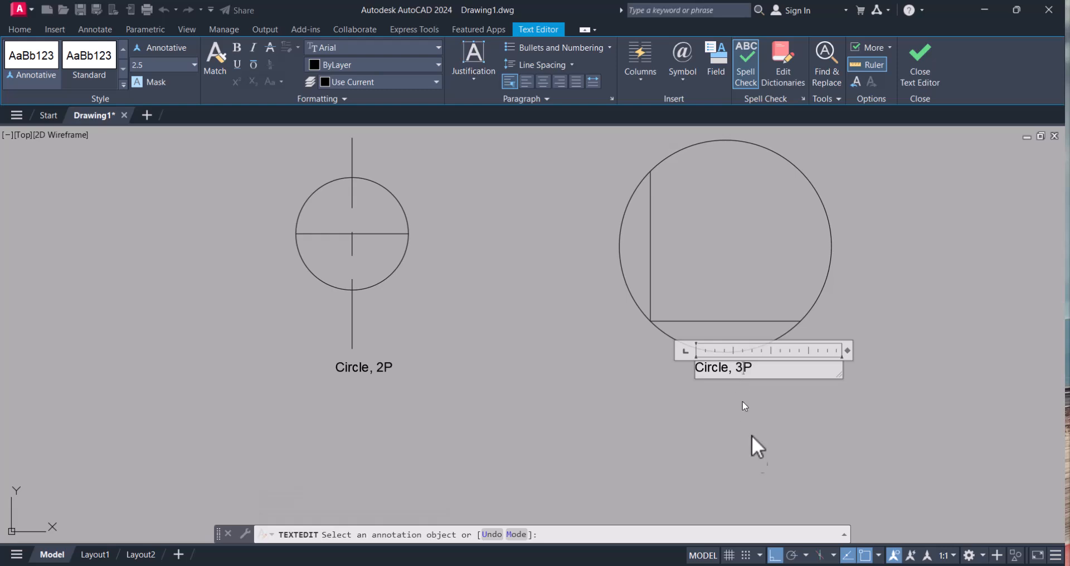
{"action": "left_click", "coordinate": [756, 454]}
- Review the four labelled circle examples and the reference image with the tangent circles of diameter 60 and 70
{"action": "scroll", "coordinate": [698, 411], "scroll_direction": "down", "scroll_amount": 4}
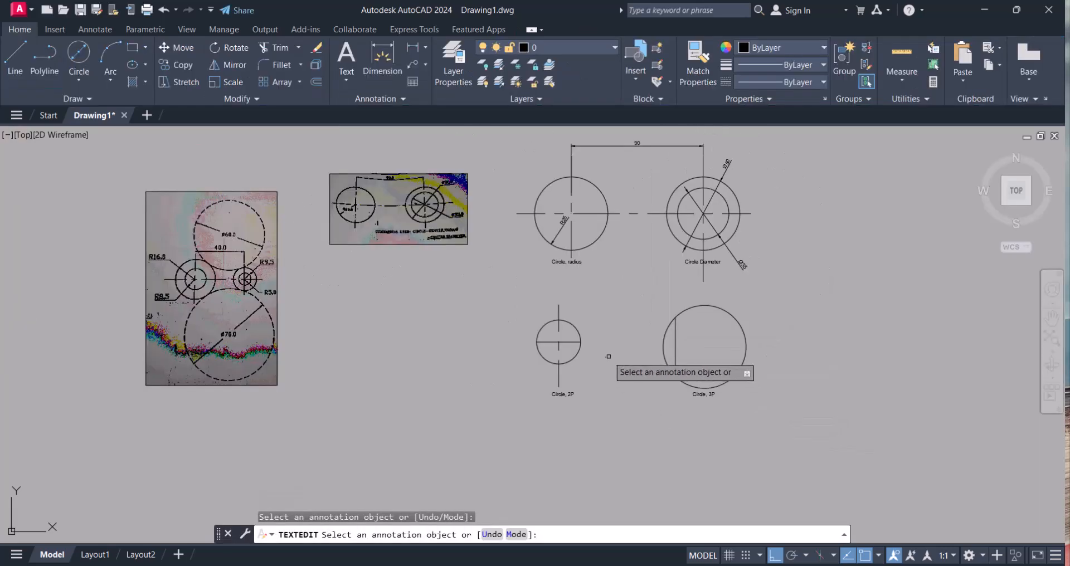
{"action": "scroll", "coordinate": [609, 356], "scroll_direction": "up", "scroll_amount": 4}
{"action": "mouse_move", "coordinate": [614, 359]}
{"action": "middle_mouse_down"}
{"action": "mouse_move", "coordinate": [506, 370]}
{"action": "mouse_move", "coordinate": [451, 405]}
{"action": "middle_mouse_up"}
{"action": "scroll", "coordinate": [491, 390], "scroll_direction": "down", "scroll_amount": 2}
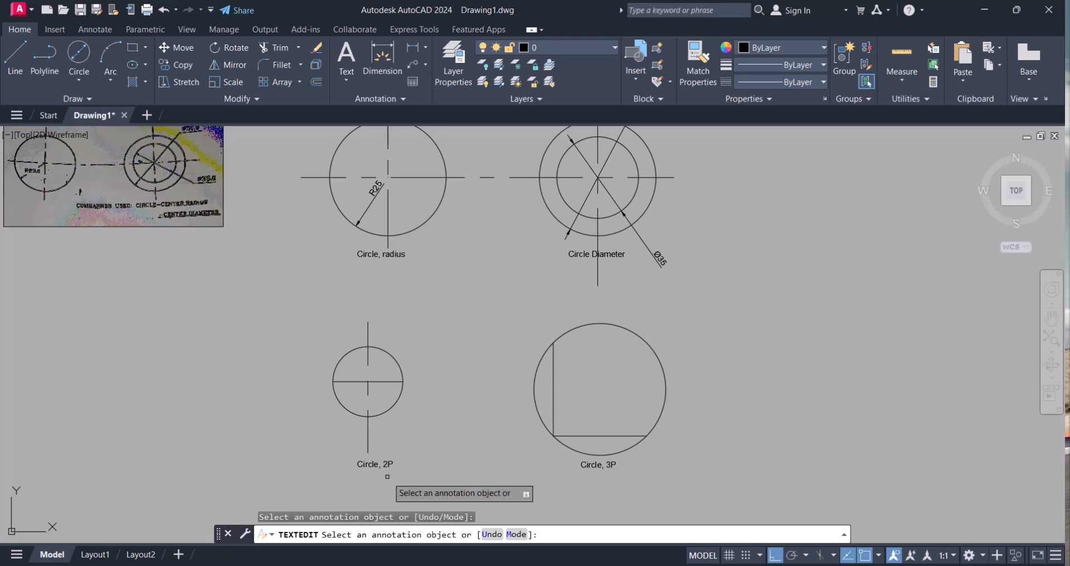
{"action": "scroll", "coordinate": [635, 424], "scroll_direction": "down", "scroll_amount": 2}
{"action": "scroll", "coordinate": [568, 370], "scroll_direction": "up", "scroll_amount": 2}
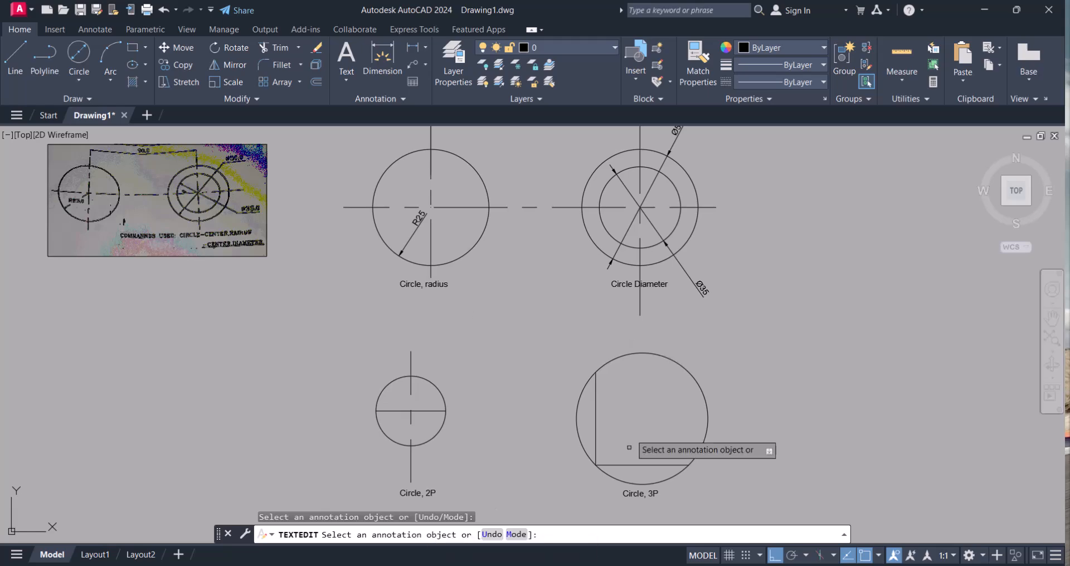
{"action": "scroll", "coordinate": [390, 309], "scroll_direction": "down", "scroll_amount": 2}
{"action": "middle_click_drag", "start_coordinate": [354, 328], "coordinate": [543, 324]}
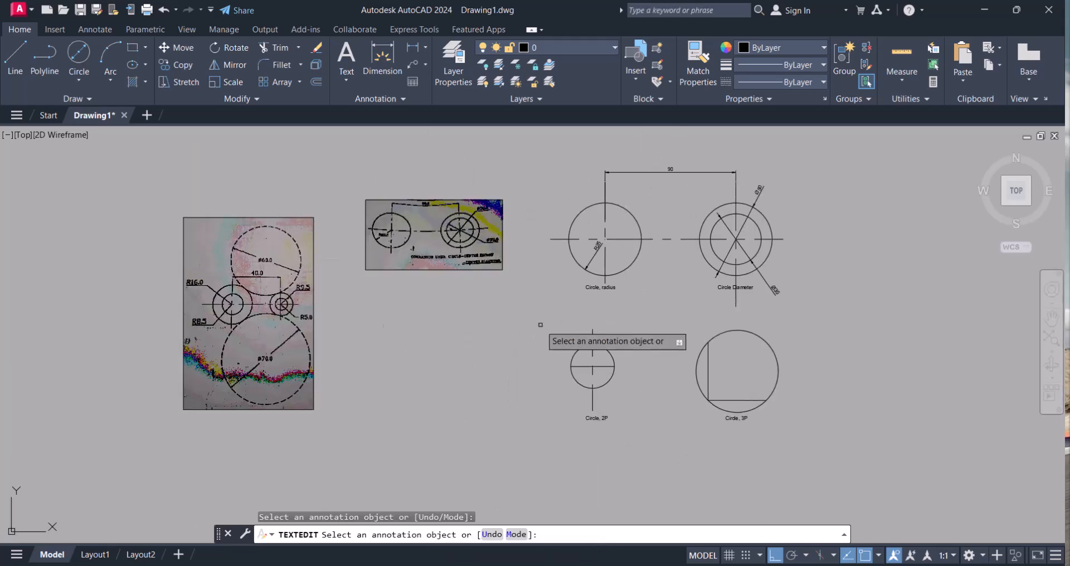
{"action": "scroll", "coordinate": [290, 302], "scroll_direction": "up", "scroll_amount": 4}
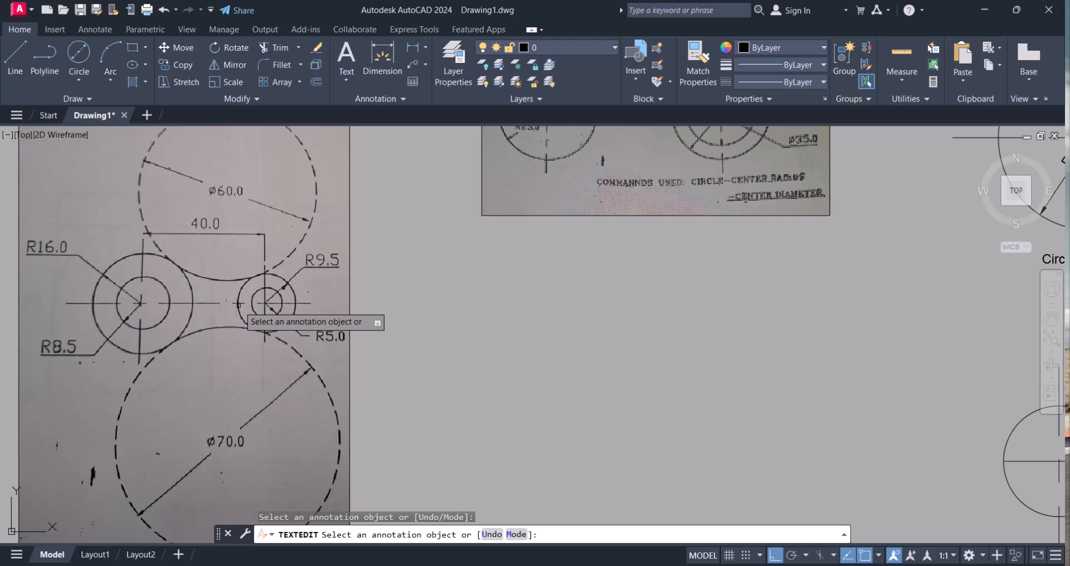
{"action": "scroll", "coordinate": [238, 303], "scroll_direction": "down", "scroll_amount": 2}
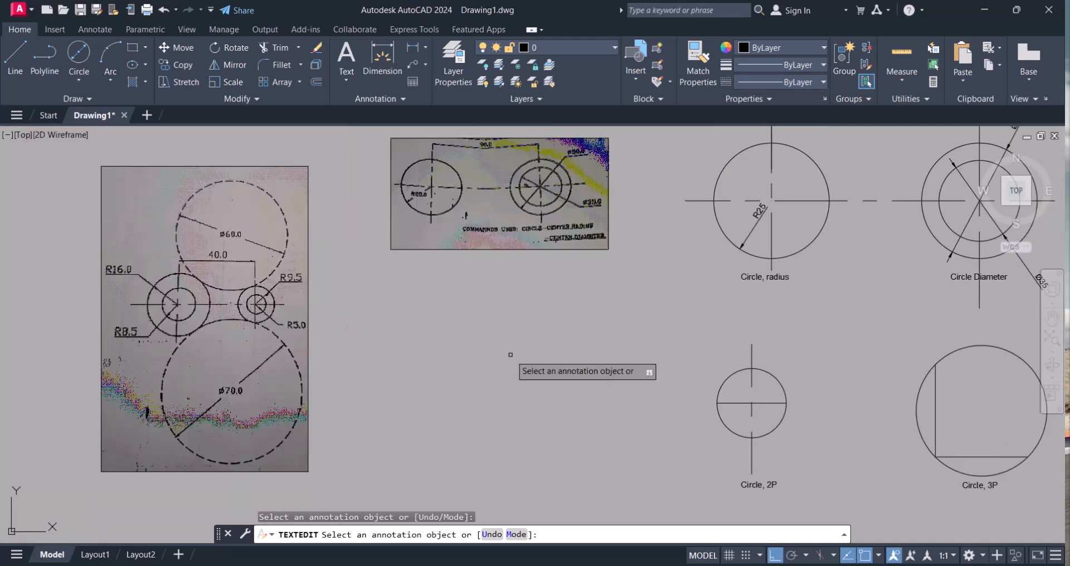
{"action": "mouse_move", "coordinate": [559, 352]}
{"action": "middle_mouse_down"}
{"action": "mouse_move", "coordinate": [301, 407]}
{"action": "mouse_move", "coordinate": [394, 433]}
{"action": "mouse_move", "coordinate": [658, 424]}
{"action": "mouse_move", "coordinate": [262, 385]}
{"action": "mouse_move", "coordinate": [186, 459]}
{"action": "mouse_move", "coordinate": [100, 440]}
{"action": "middle_mouse_up"}
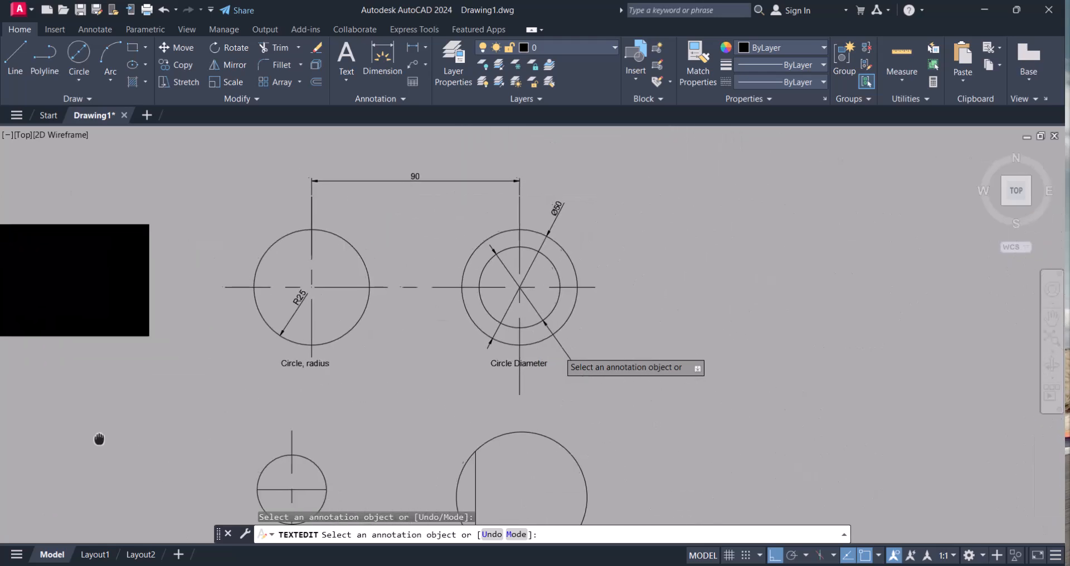
{"action": "mouse_move", "coordinate": [464, 382]}
{"action": "middle_mouse_down"}
{"action": "mouse_move", "coordinate": [292, 339]}
{"action": "mouse_move", "coordinate": [372, 413]}
{"action": "middle_mouse_up"}
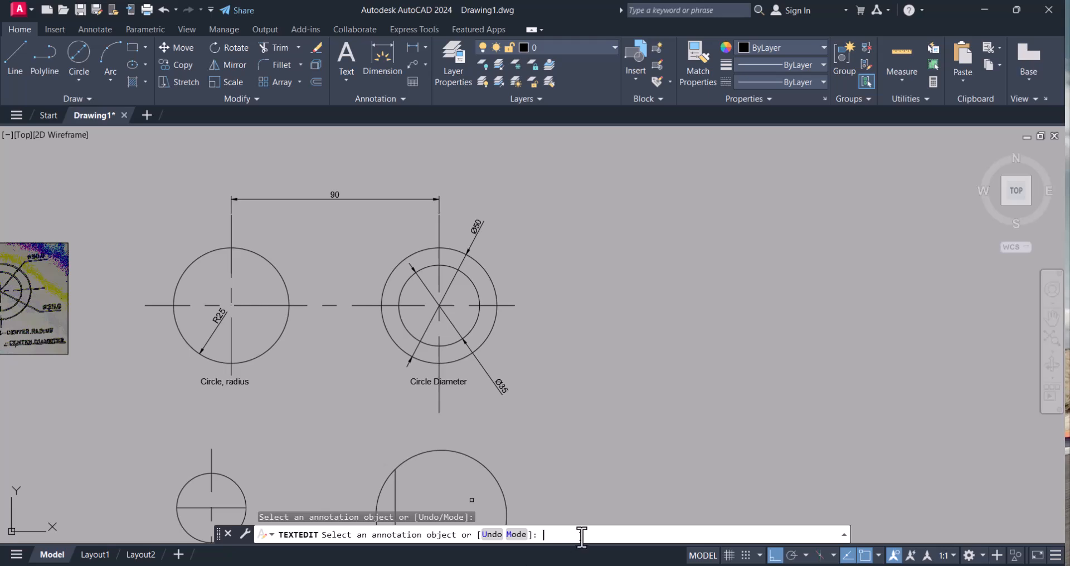
{"action": "key", "text": "Escape"}
{"action": "type", "text": "c"}
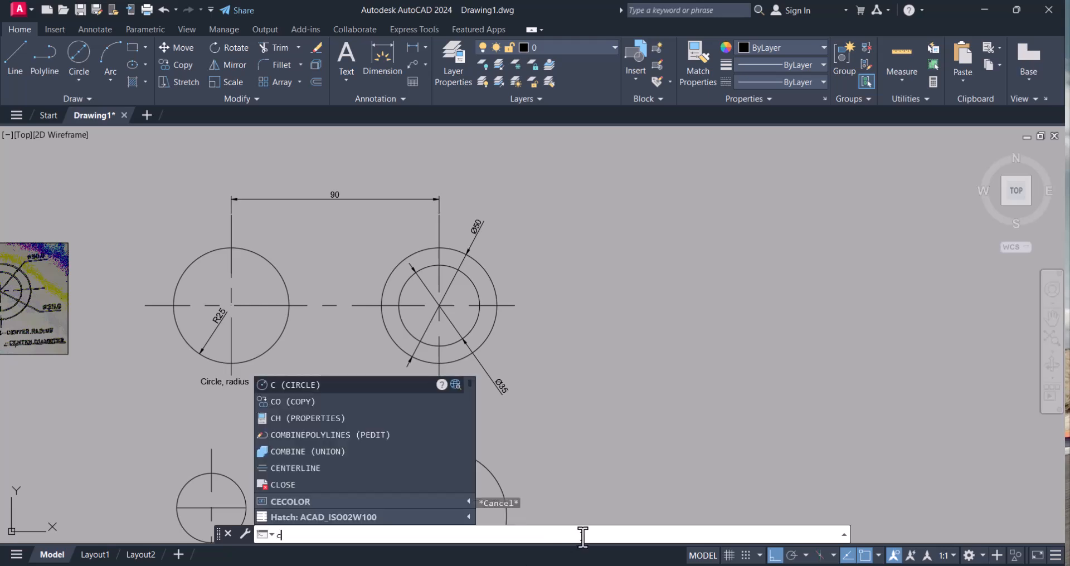
{"action": "key", "text": "Return"}
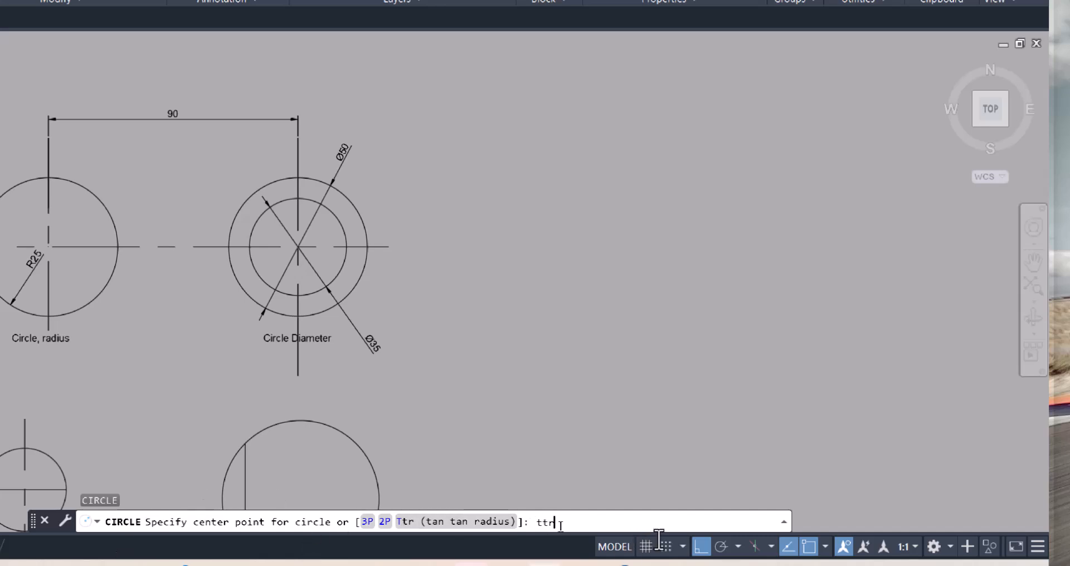
{"action": "key", "text": "Return"}
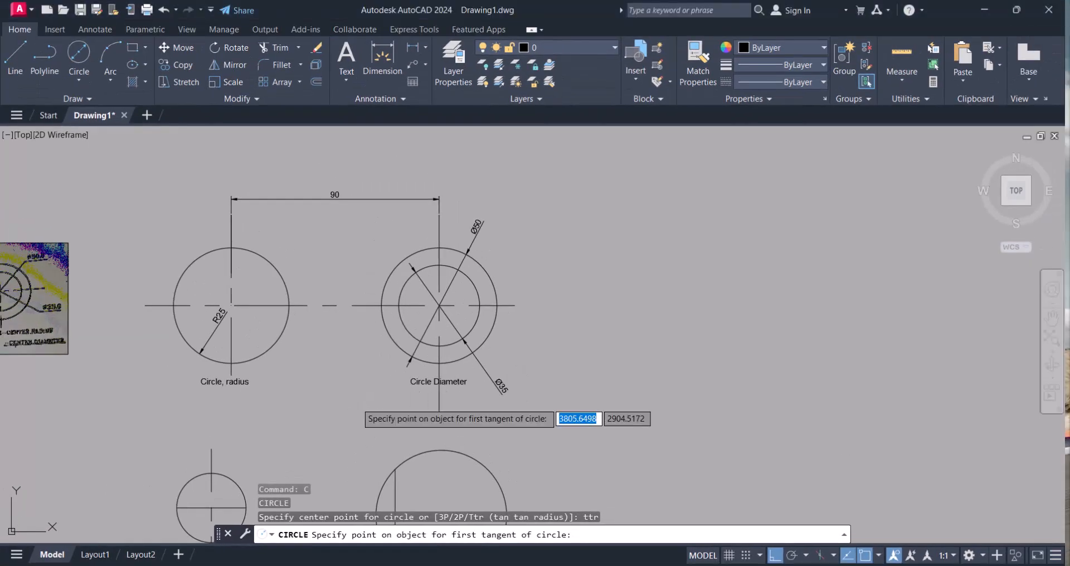
{"action": "scroll", "coordinate": [676, 386], "scroll_direction": "down", "scroll_amount": 4}
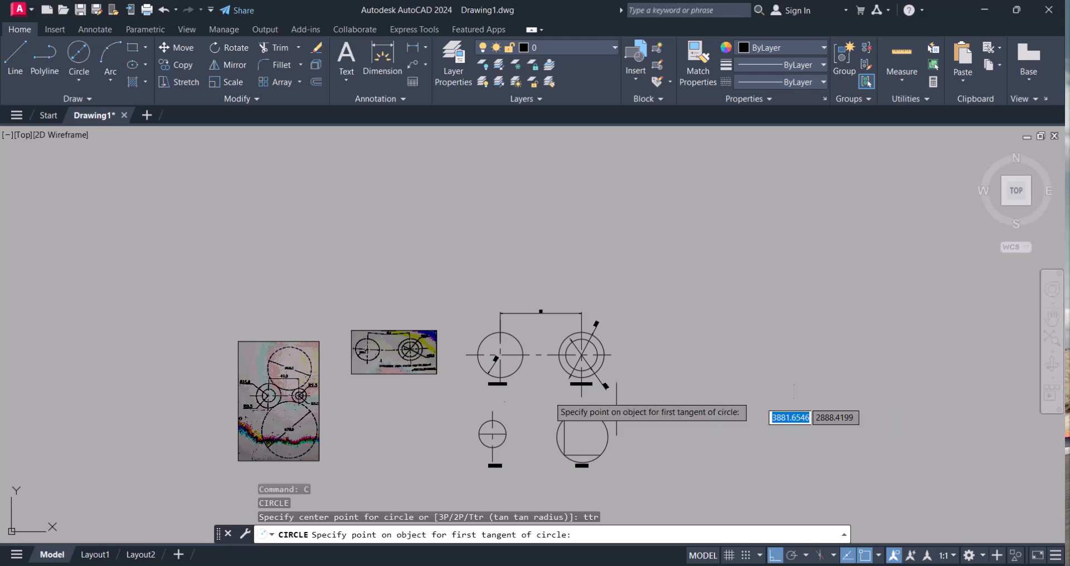
{"action": "scroll", "coordinate": [525, 373], "scroll_direction": "up", "scroll_amount": 4}
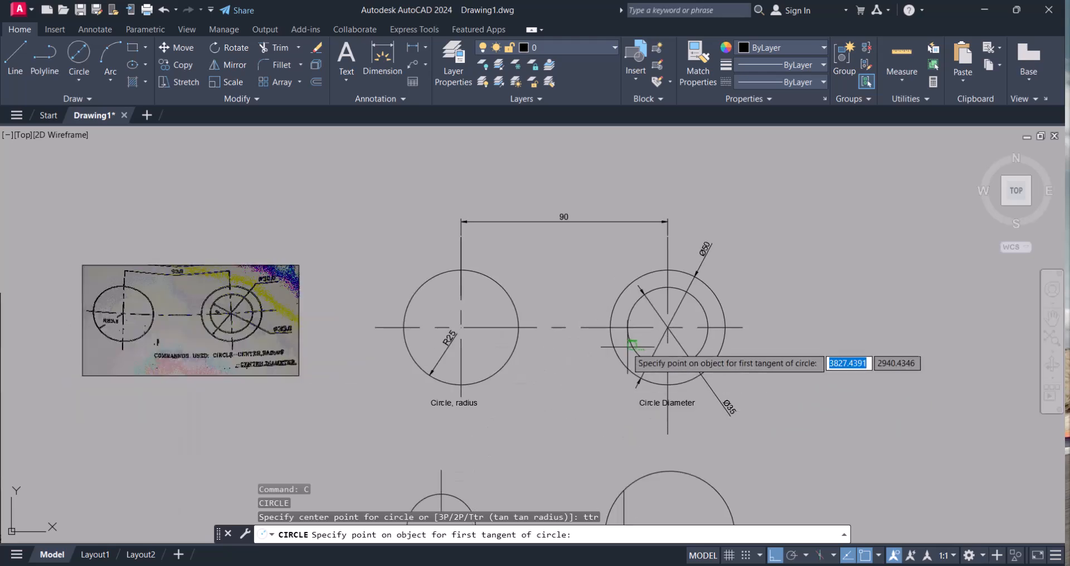
{"action": "scroll", "coordinate": [631, 346], "scroll_direction": "down", "scroll_amount": 4}
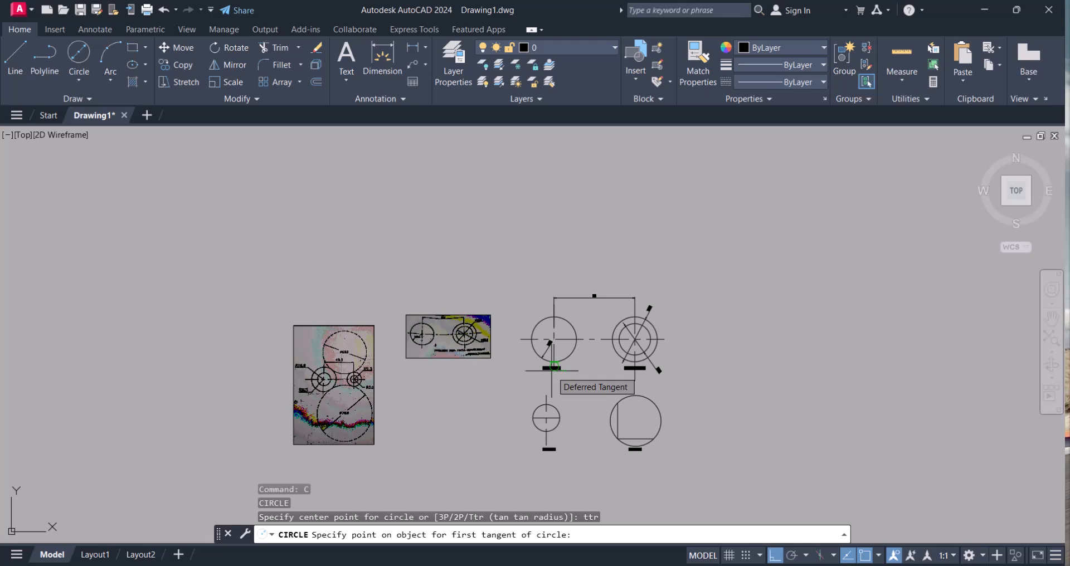
{"action": "scroll", "coordinate": [731, 421], "scroll_direction": "up", "scroll_amount": 2}
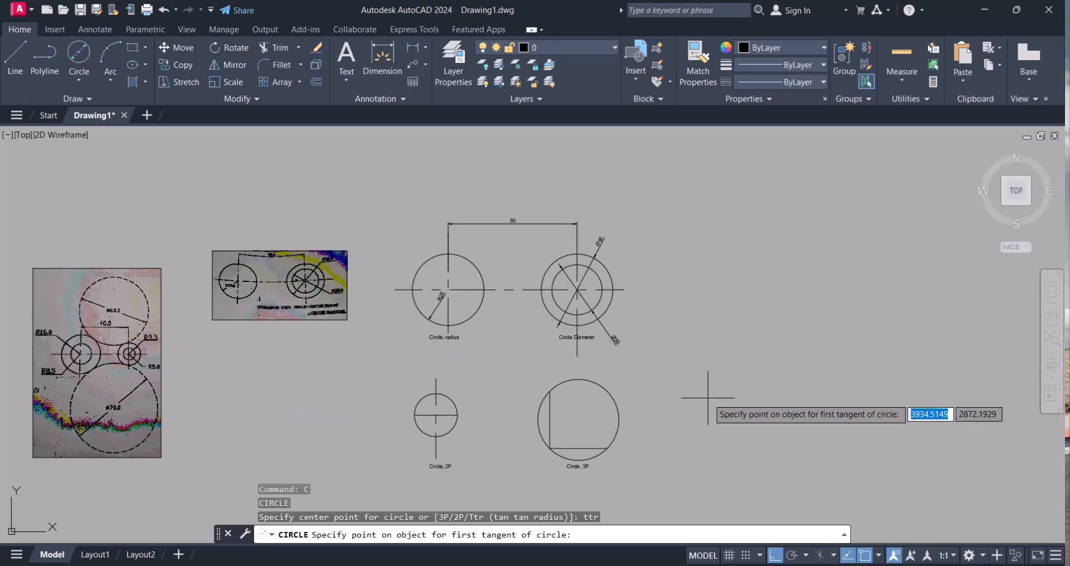
{"action": "key", "text": "Escape"}
- Draw a vertical line and, from its lower end, a horizontal line about 167 units long in the empty area beside the circle examples
{"action": "type", "text": "l"}
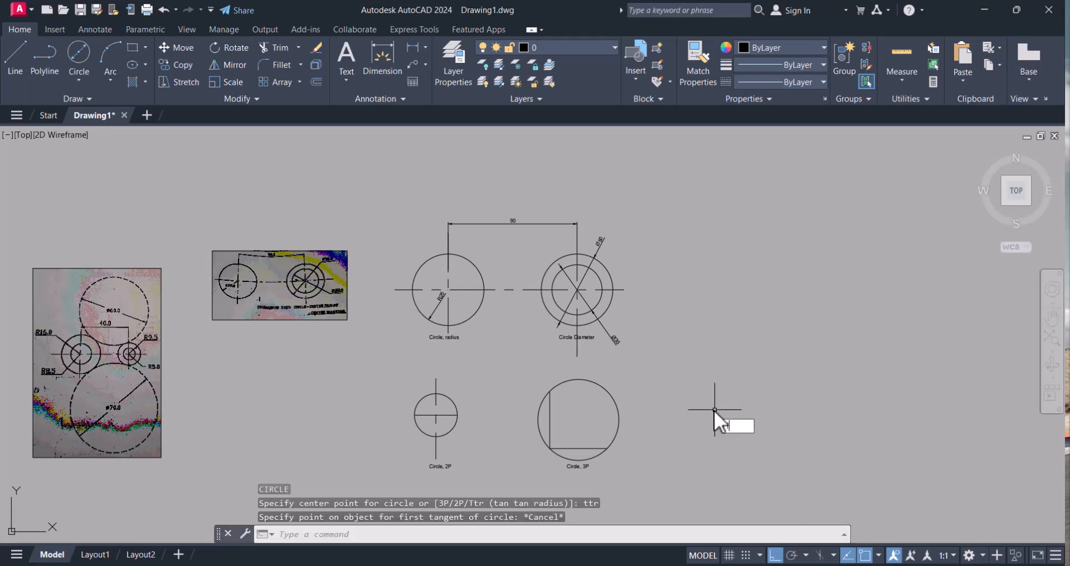
{"action": "key", "text": "Return"}
{"action": "left_click", "coordinate": [758, 252]}
{"action": "left_click", "coordinate": [782, 422]}
{"action": "middle_click_drag", "start_coordinate": [996, 422], "coordinate": [821, 418]}
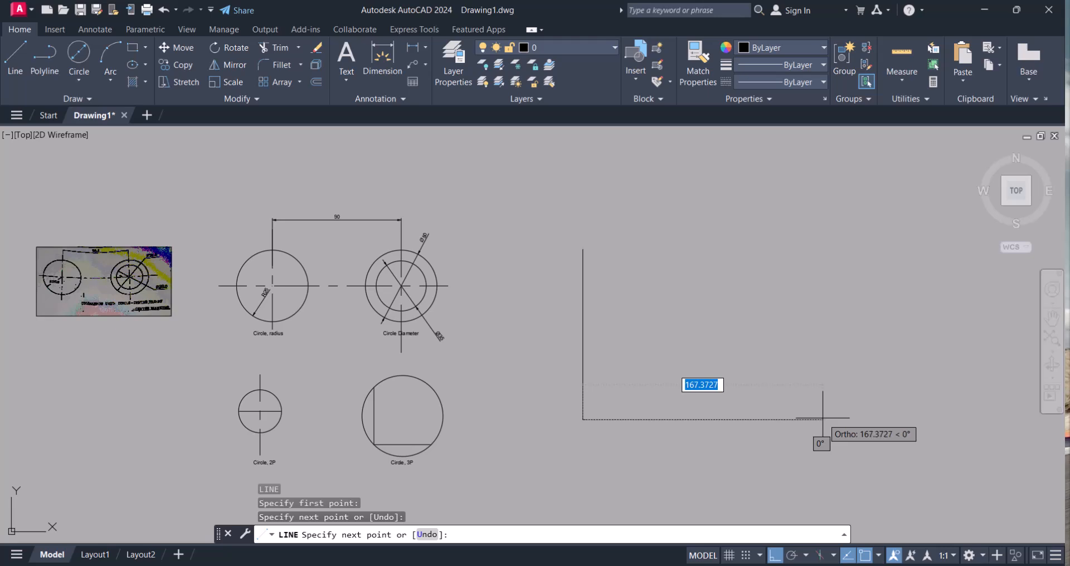
{"action": "left_click", "coordinate": [823, 418]}
{"action": "key", "text": "Escape"}
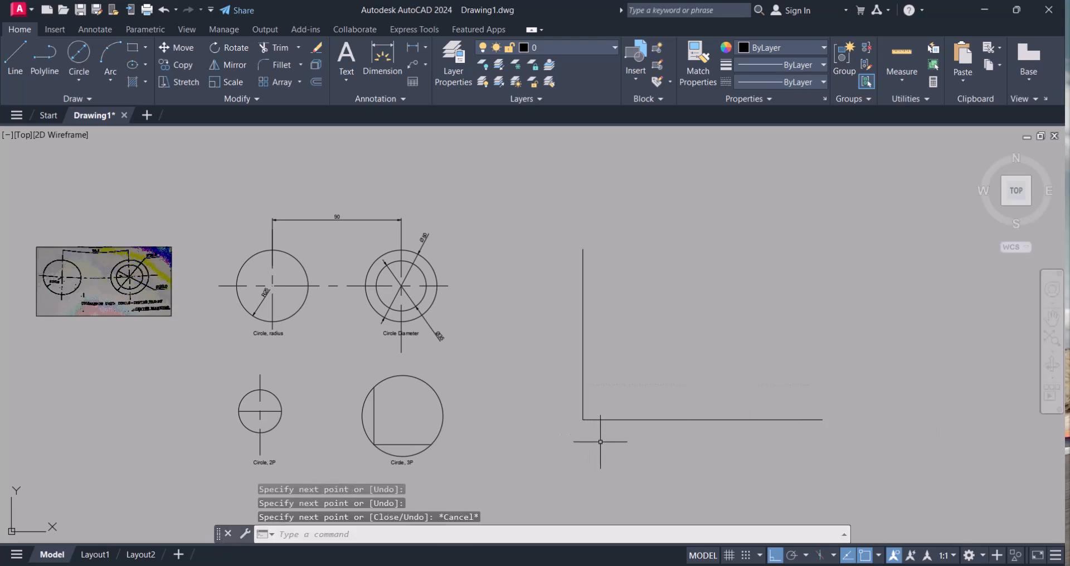
- Try a Ttr circle of radius 30 tangent to the horizontal and vertical lines, and undo it
{"action": "type", "text": "c"}
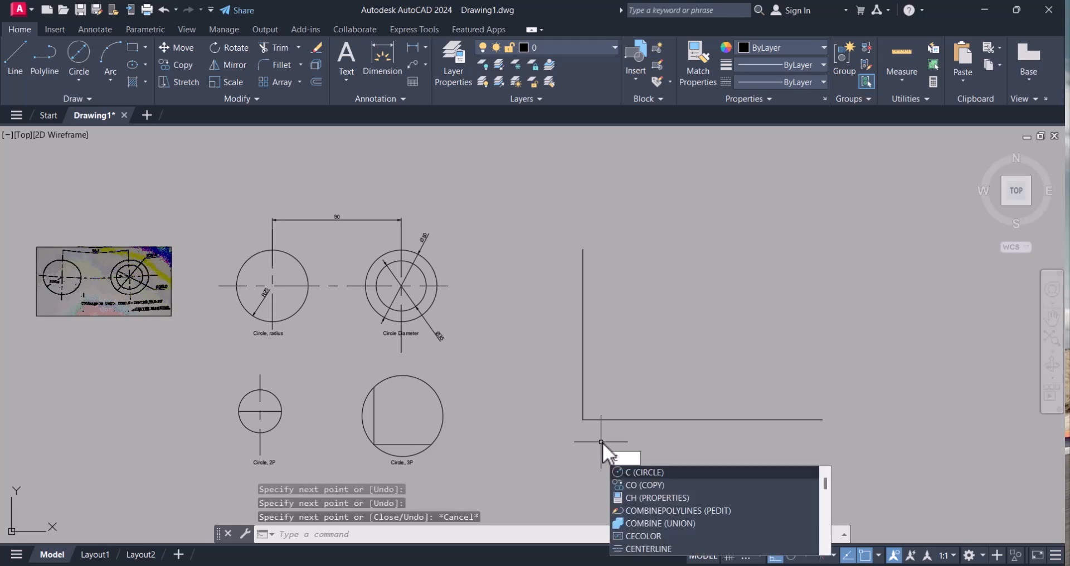
{"action": "key", "text": "Return"}
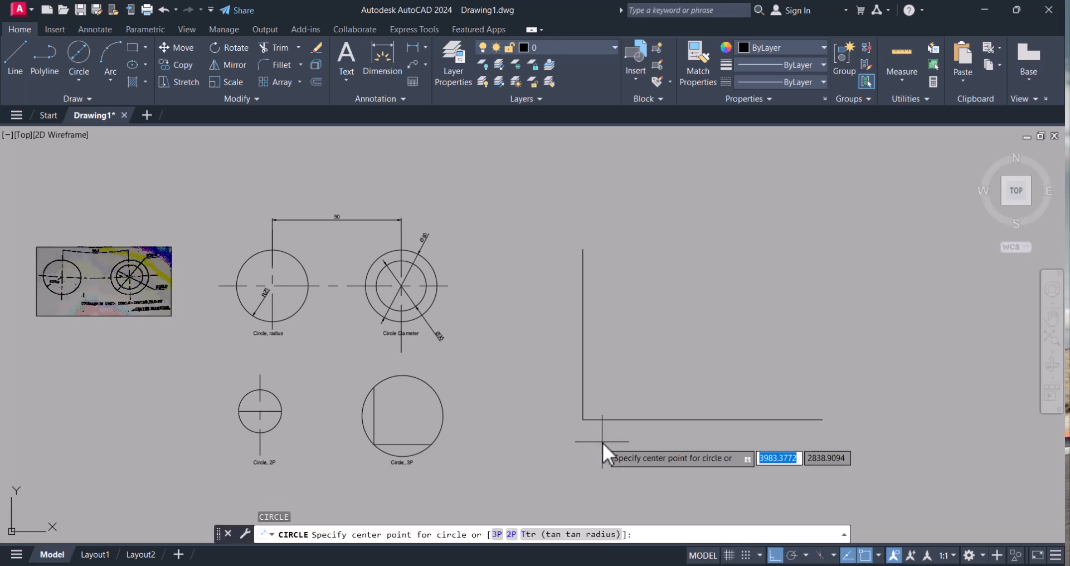
{"action": "type", "text": "tt"}
{"action": "key", "text": "BackSpace"}
{"action": "key", "text": "BackSpace"}
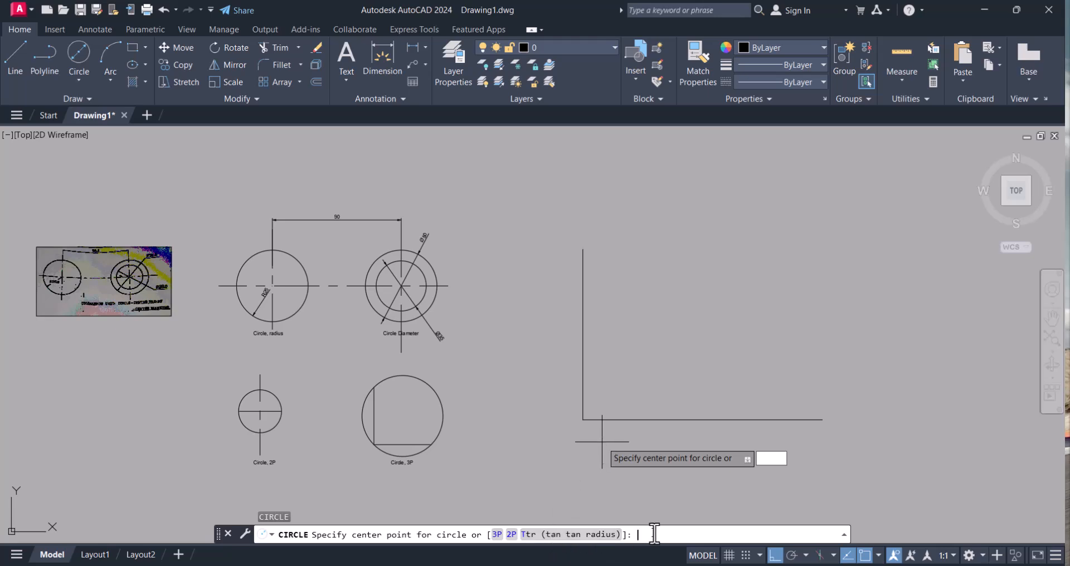
{"action": "key", "text": "Return"}
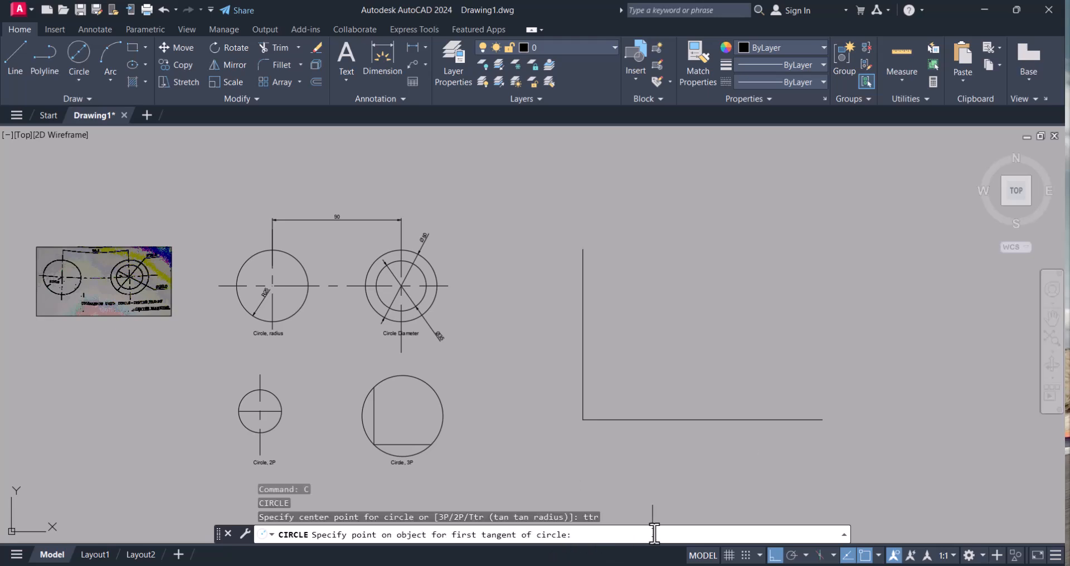
{"action": "left_click", "coordinate": [649, 419]}
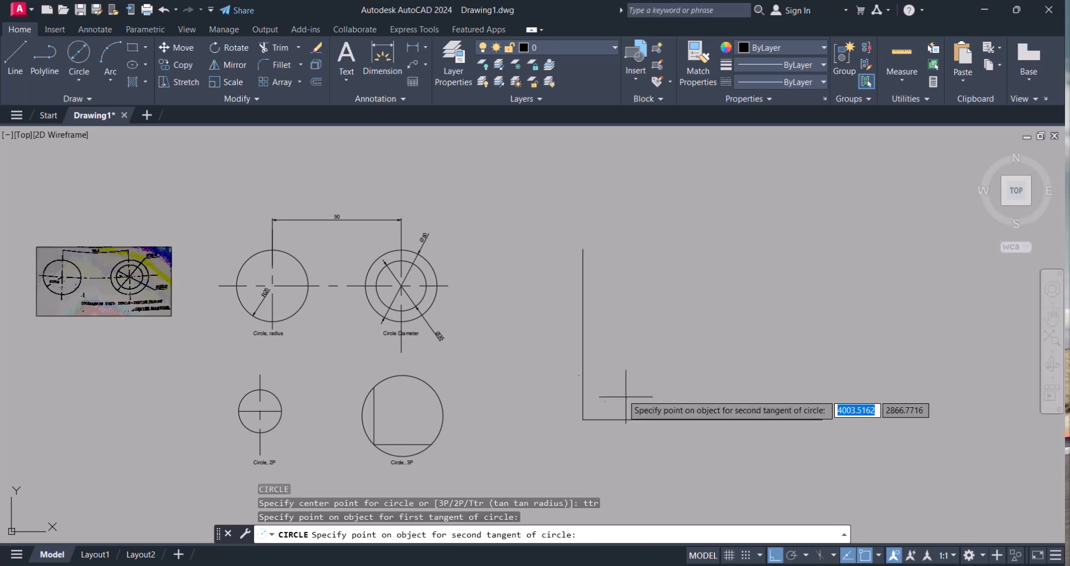
{"action": "left_click", "coordinate": [583, 347]}
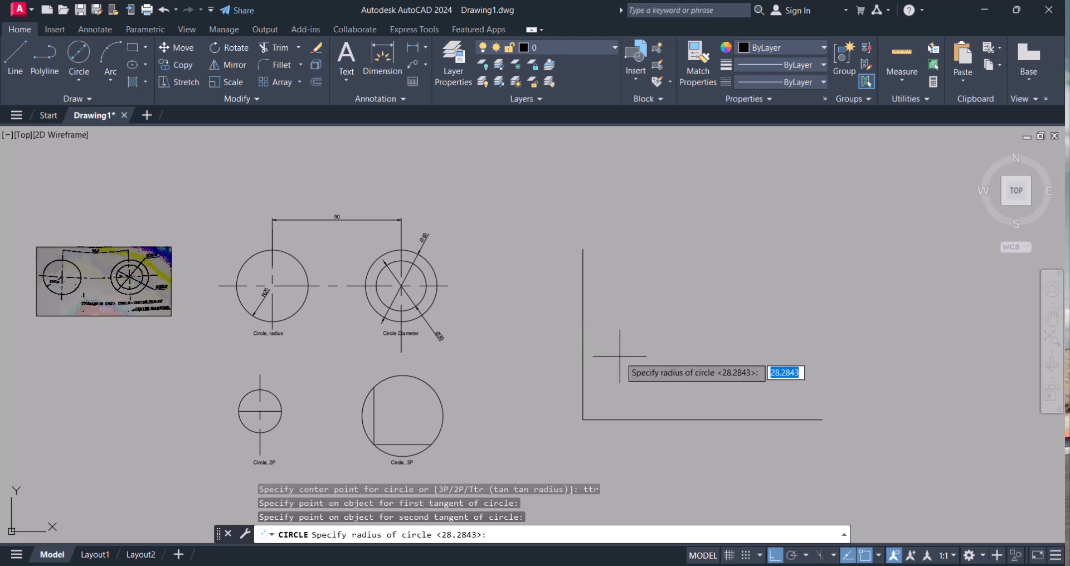
{"action": "type", "text": "30"}
{"action": "key", "text": "Return"}
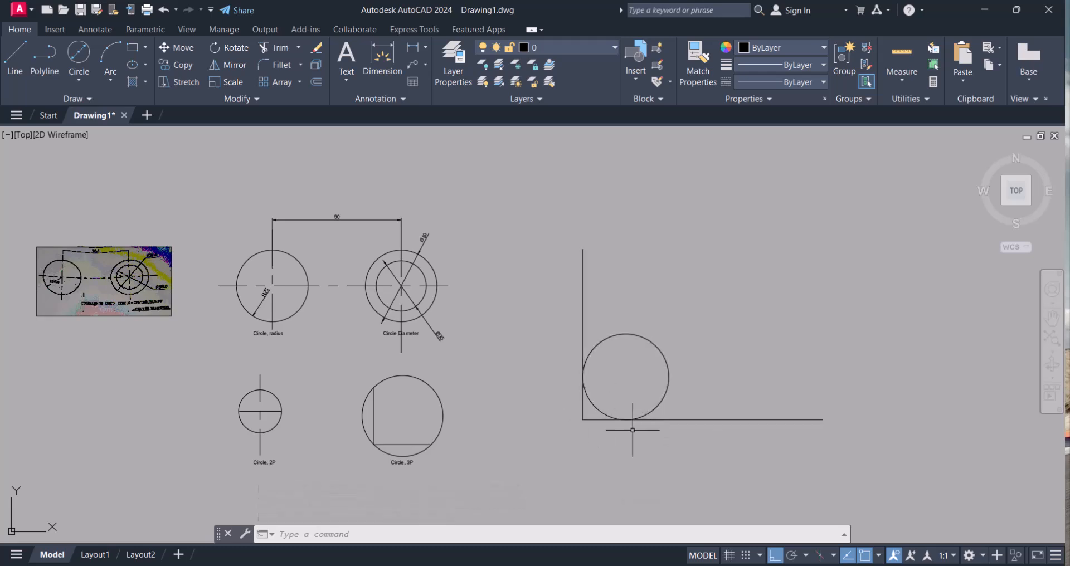
{"action": "key", "text": "ctrl+z"}
- Draw a circle with the Ttr option, tangent to the horizontal and vertical lines, with a radius of 60
{"action": "type", "text": "c"}
{"action": "key", "text": "Return"}
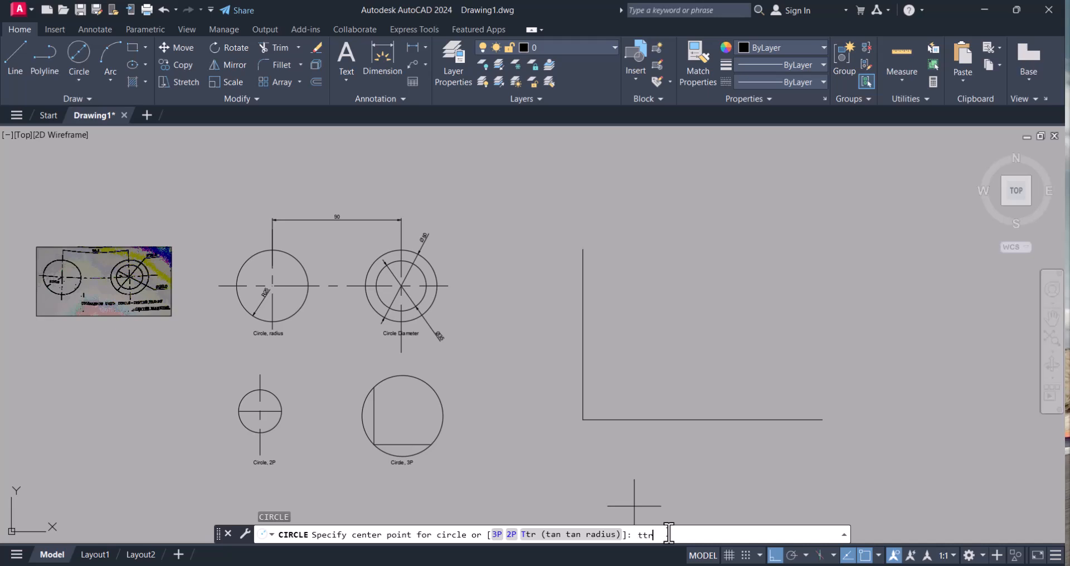
{"action": "key", "text": "Return"}
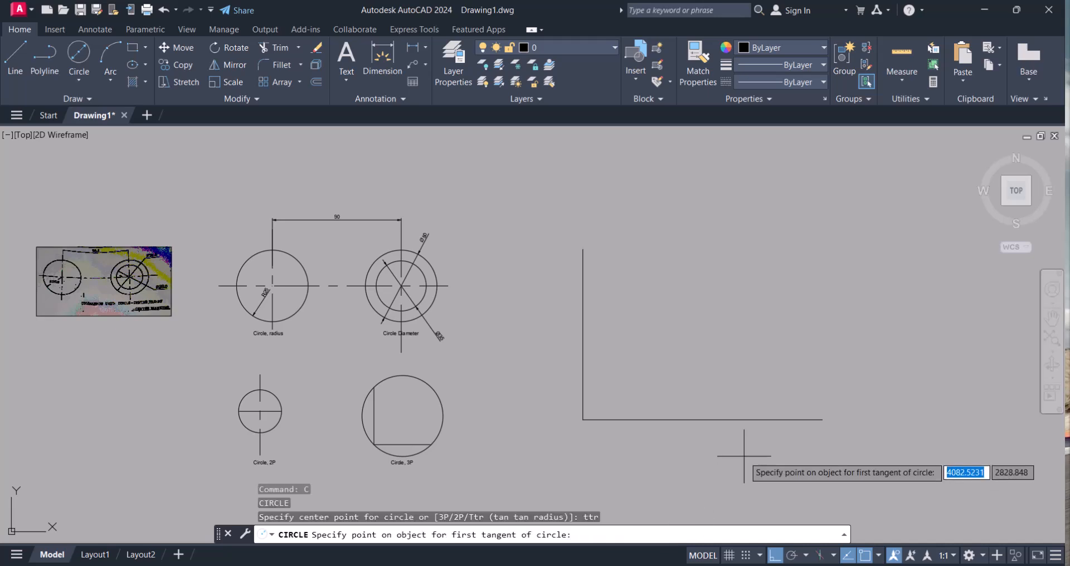
{"action": "scroll", "coordinate": [725, 426], "scroll_direction": "up", "scroll_amount": 3}
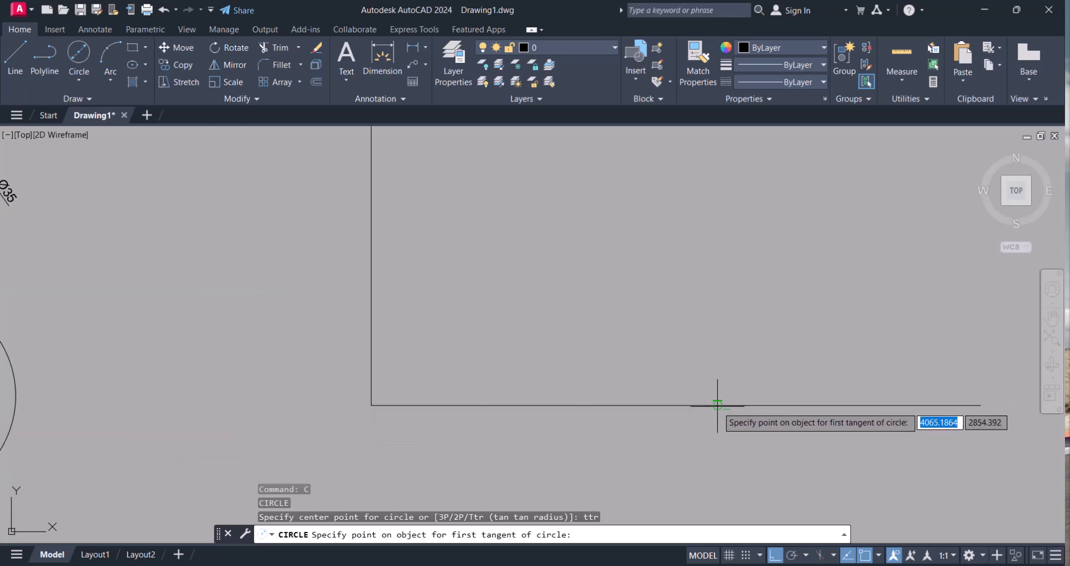
{"action": "left_click", "coordinate": [712, 405]}
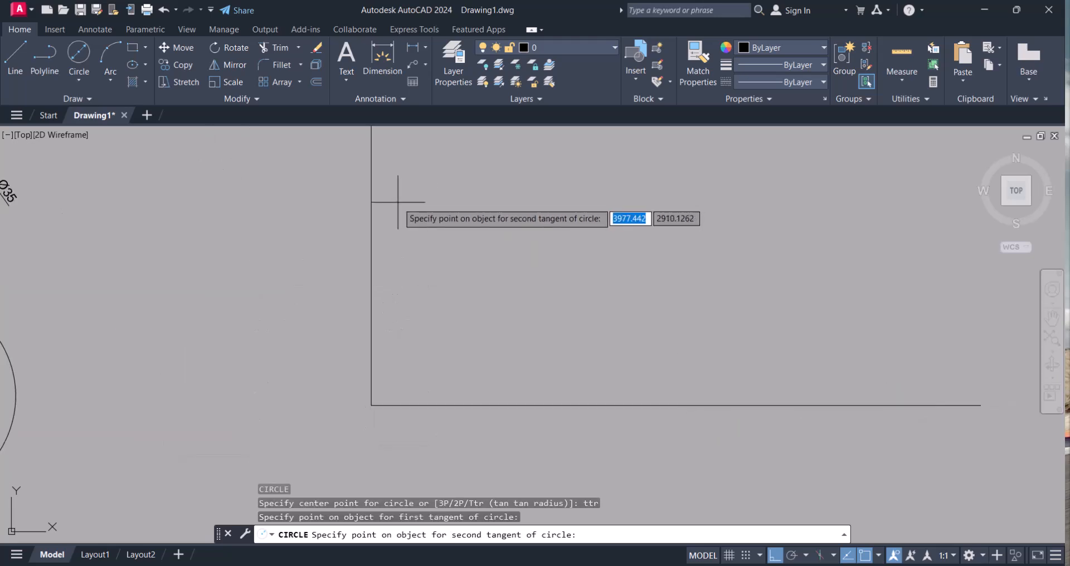
{"action": "scroll", "coordinate": [407, 210], "scroll_direction": "down", "scroll_amount": 3}
{"action": "left_click", "coordinate": [391, 182]}
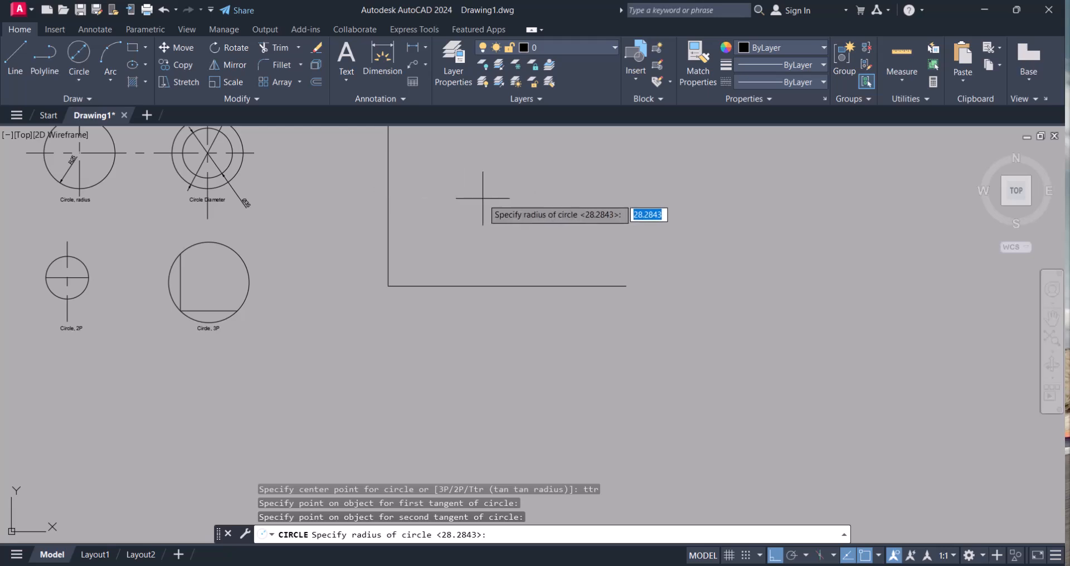
{"action": "type", "text": "60"}
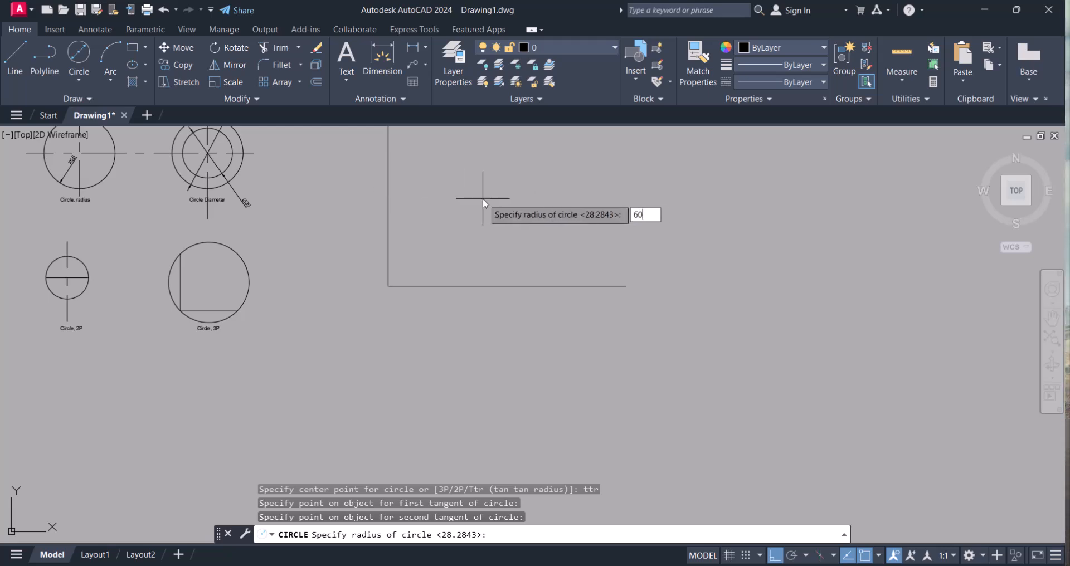
{"action": "key", "text": "Return"}
- Copy the "Circle, 3P" label horizontally to below the tangent circle
{"action": "middle_click_drag", "start_coordinate": [534, 303], "coordinate": [543, 351]}
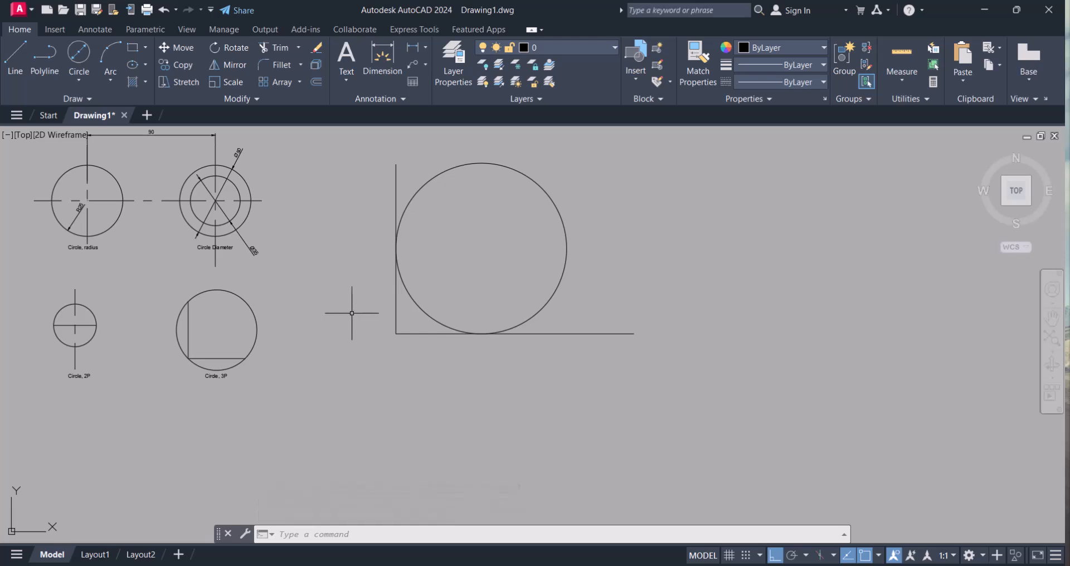
{"action": "mouse_move", "coordinate": [341, 290]}
{"action": "middle_mouse_down"}
{"action": "mouse_move", "coordinate": [373, 333]}
{"action": "mouse_move", "coordinate": [362, 326]}
{"action": "middle_mouse_up"}
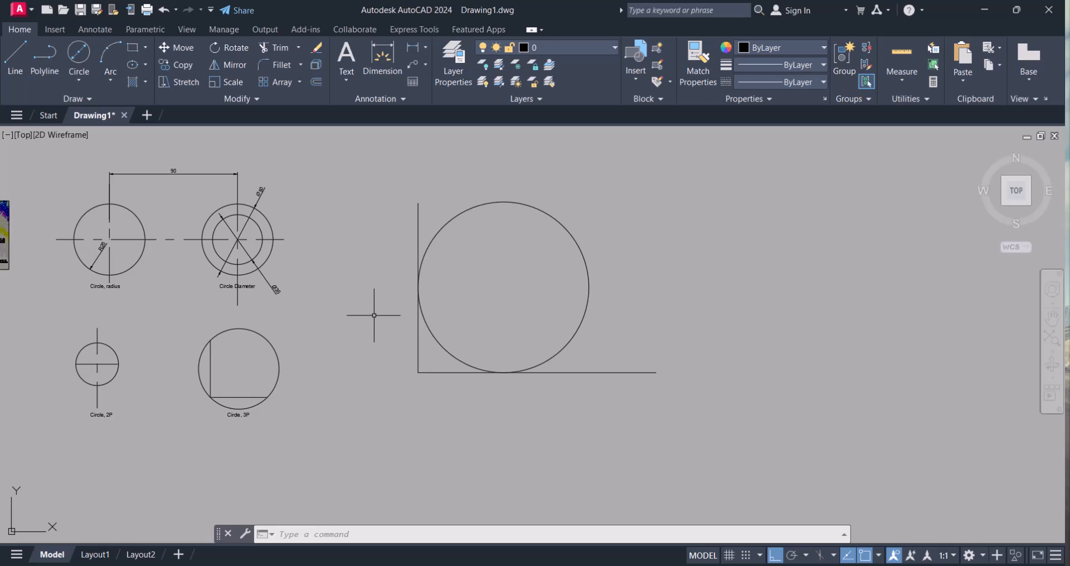
{"action": "scroll", "coordinate": [256, 437], "scroll_direction": "up", "scroll_amount": 2}
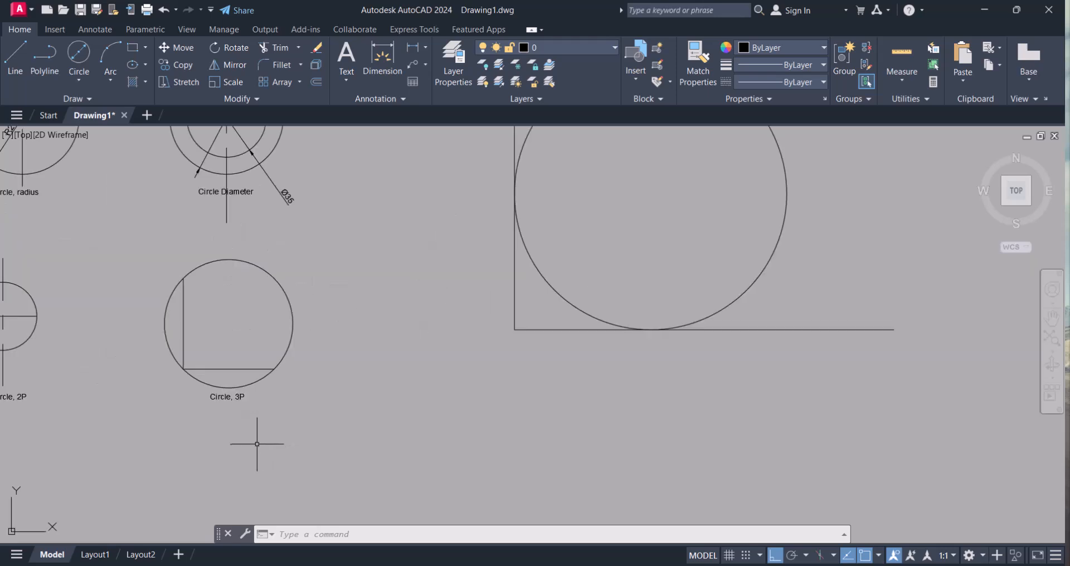
{"action": "middle_click_drag", "start_coordinate": [256, 437], "coordinate": [325, 471]}
{"action": "type", "text": "co"}
{"action": "key", "text": "space"}
{"action": "left_click", "coordinate": [290, 426]}
{"action": "key", "text": "space"}
{"action": "left_click", "coordinate": [291, 426]}
{"action": "left_click", "coordinate": [724, 440]}
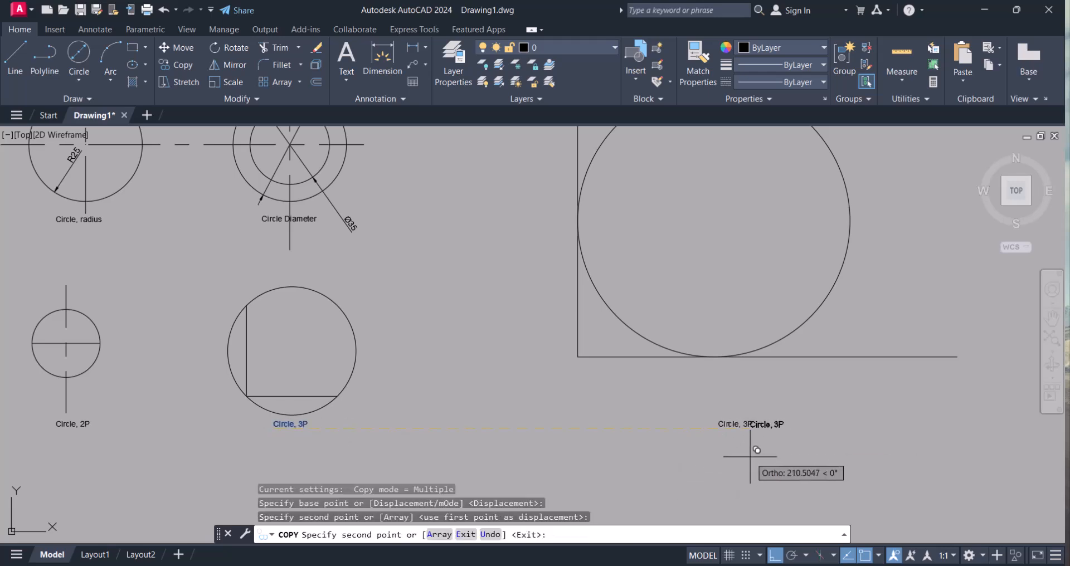
{"action": "scroll", "coordinate": [750, 452], "scroll_direction": "up", "scroll_amount": 2}
{"action": "key", "text": "Escape"}
{"action": "key", "text": "Escape"}
{"action": "key", "text": "Escape"}
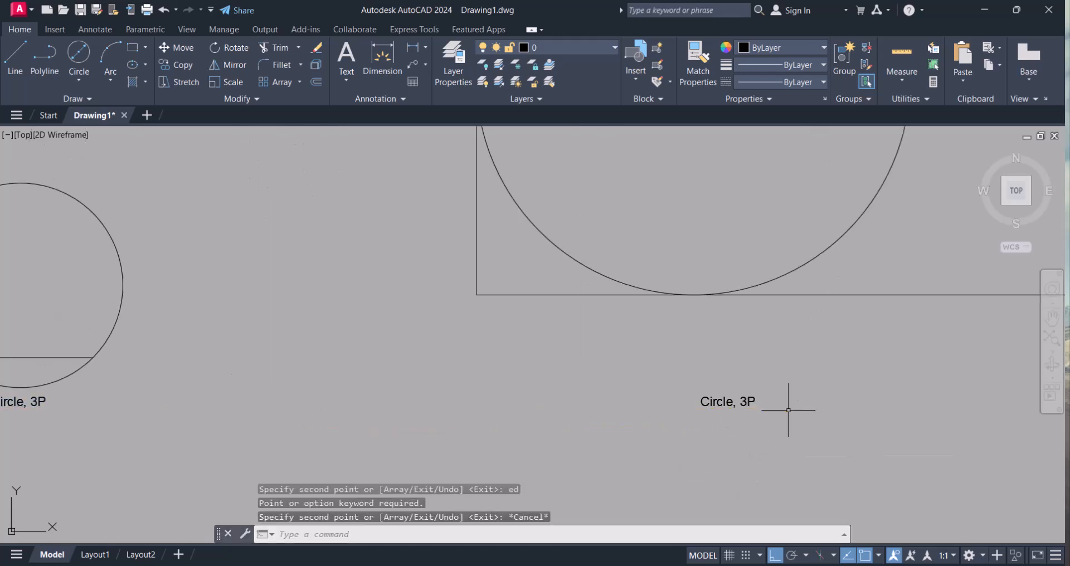
- Edit the copied label under the tangent circle to read "Circle, TTR"
{"action": "type", "text": "ED"}
{"action": "key", "text": "space"}
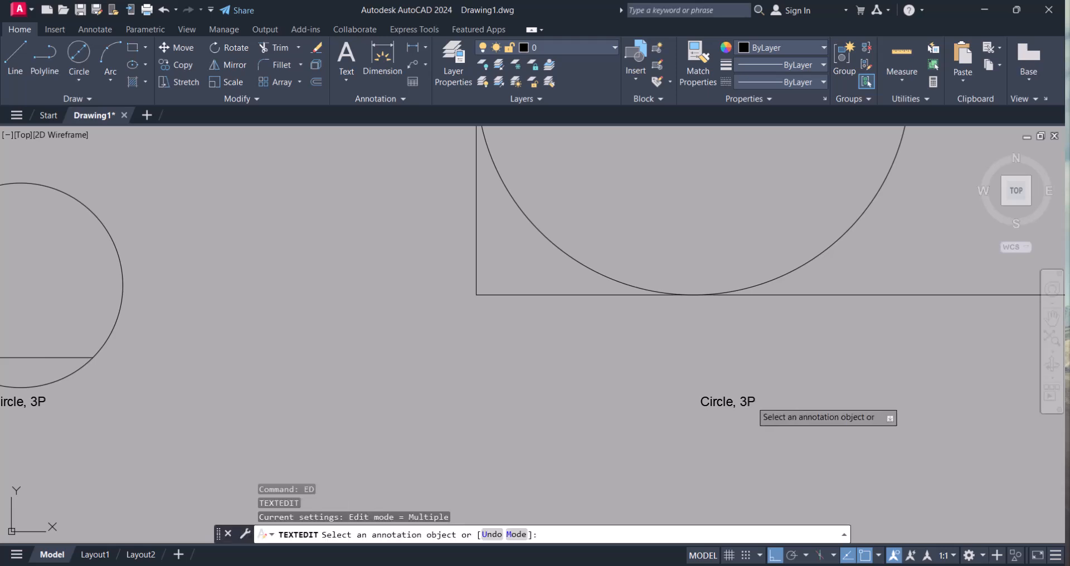
{"action": "left_click", "coordinate": [740, 401]}
{"action": "left_click_drag", "start_coordinate": [740, 401], "coordinate": [770, 406]}
{"action": "type", "text": "TTR"}
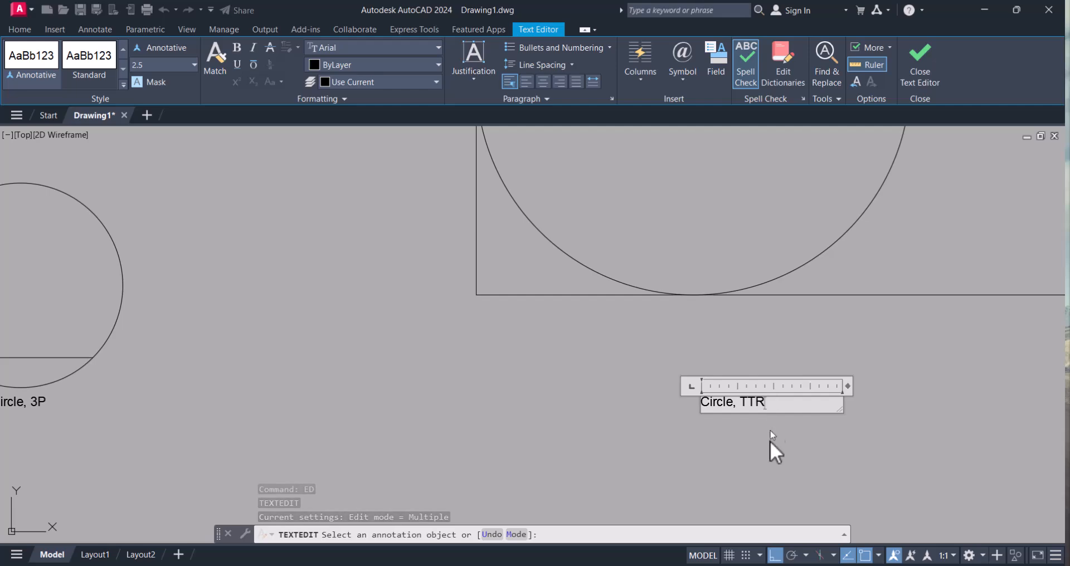
{"action": "left_click", "coordinate": [772, 471]}
{"action": "scroll", "coordinate": [573, 342], "scroll_direction": "down", "scroll_amount": 8}
{"action": "scroll", "coordinate": [487, 330], "scroll_direction": "up", "scroll_amount": 6}
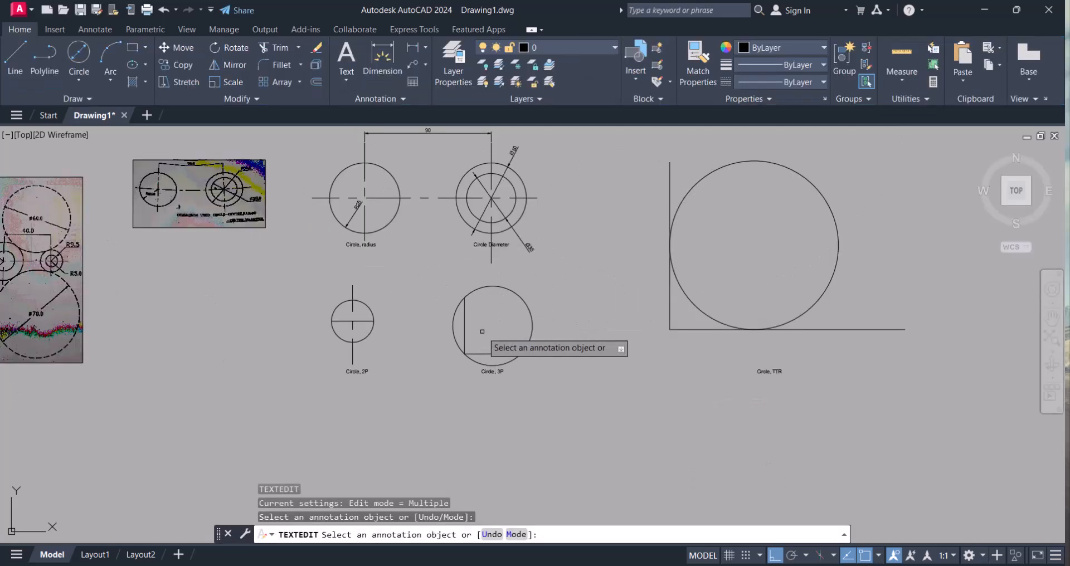
{"action": "middle_click_drag", "start_coordinate": [519, 349], "coordinate": [481, 419]}
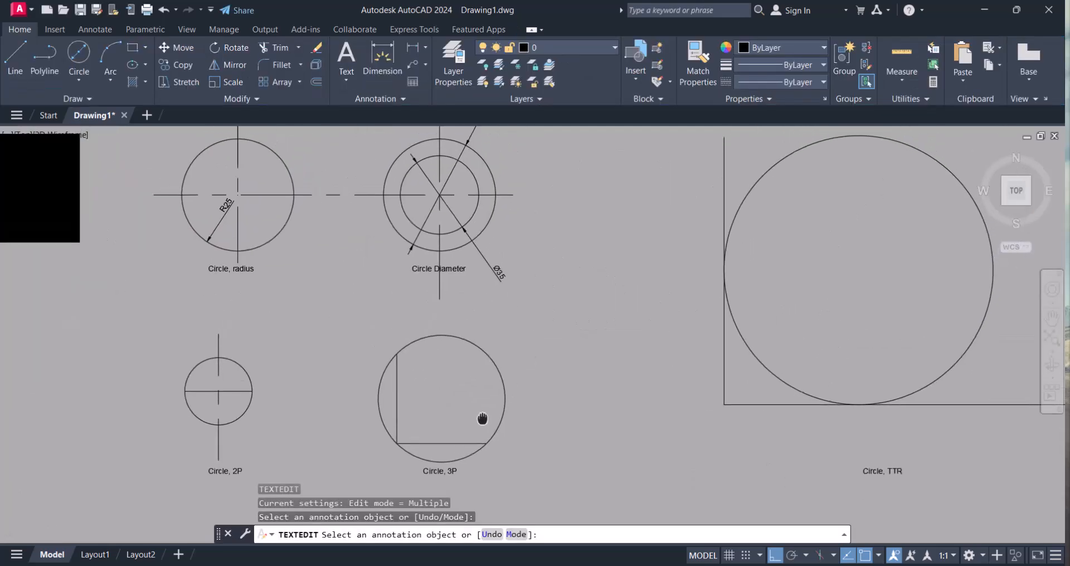
{"action": "scroll", "coordinate": [570, 350], "scroll_direction": "down", "scroll_amount": 2}
{"action": "scroll", "coordinate": [564, 346], "scroll_direction": "up", "scroll_amount": 2}
{"action": "middle_click_drag", "start_coordinate": [561, 344], "coordinate": [537, 393]}
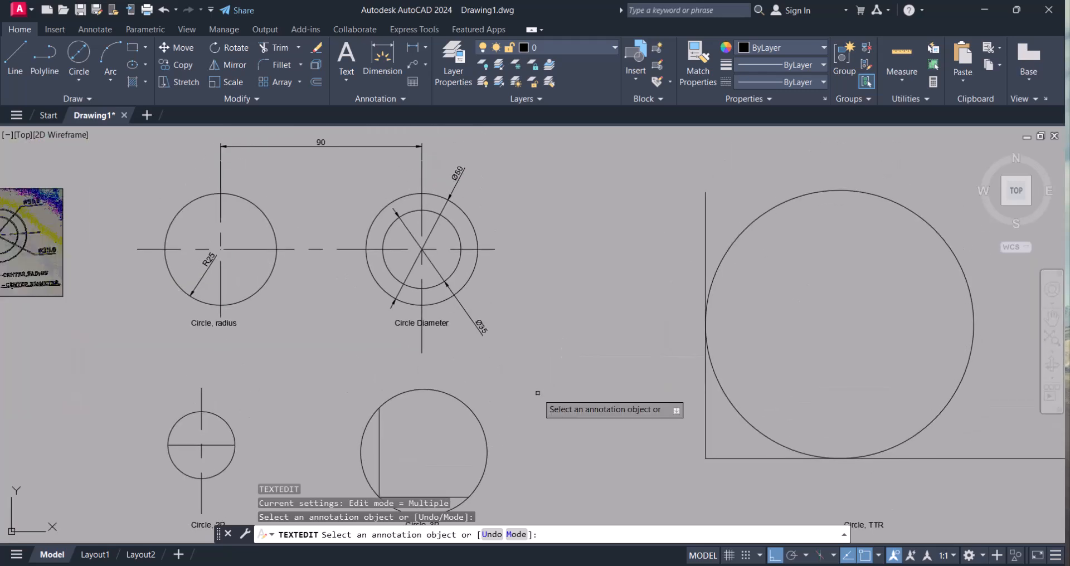